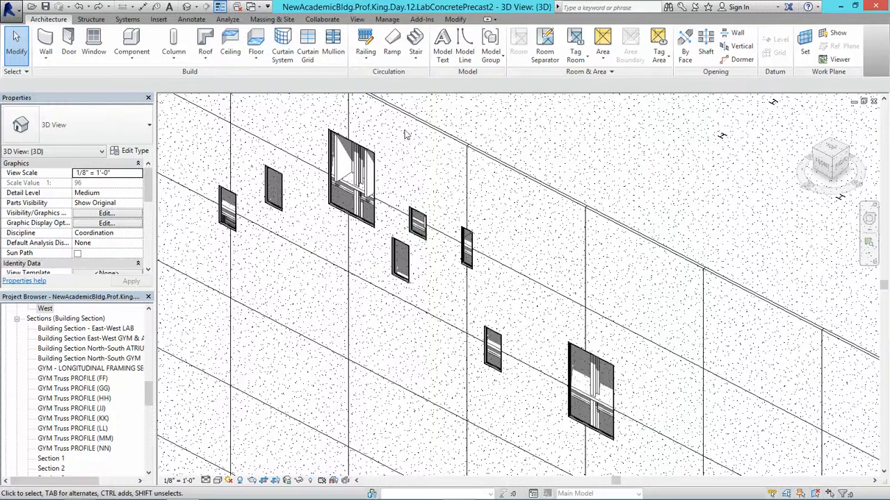
Step: Examine the precast wall panels, their joints and the existing windows near the roof edge
{"action": "middle_click_drag", "start_coordinate": [407, 134], "coordinate": [417, 153]}
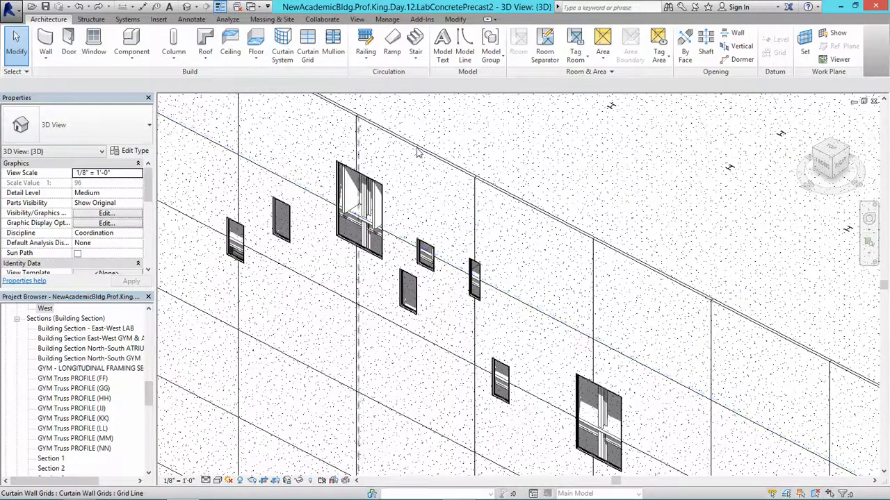
{"action": "left_click", "coordinate": [421, 157]}
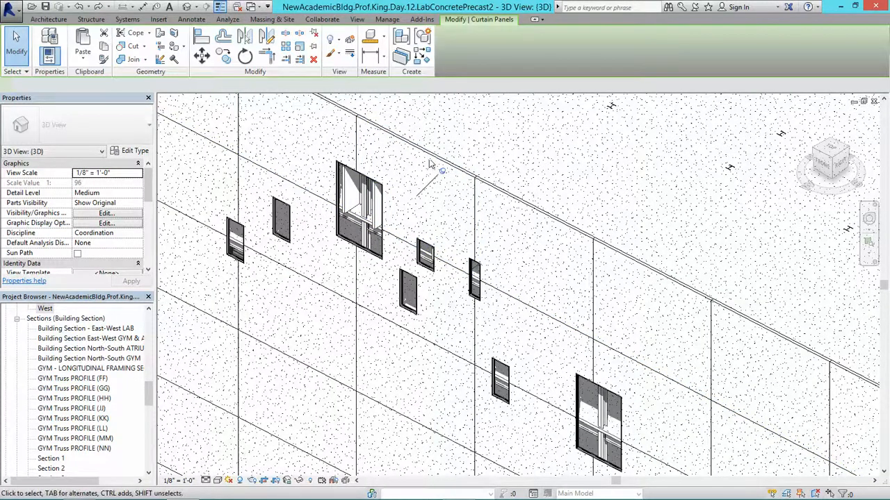
{"action": "key", "text": "Escape"}
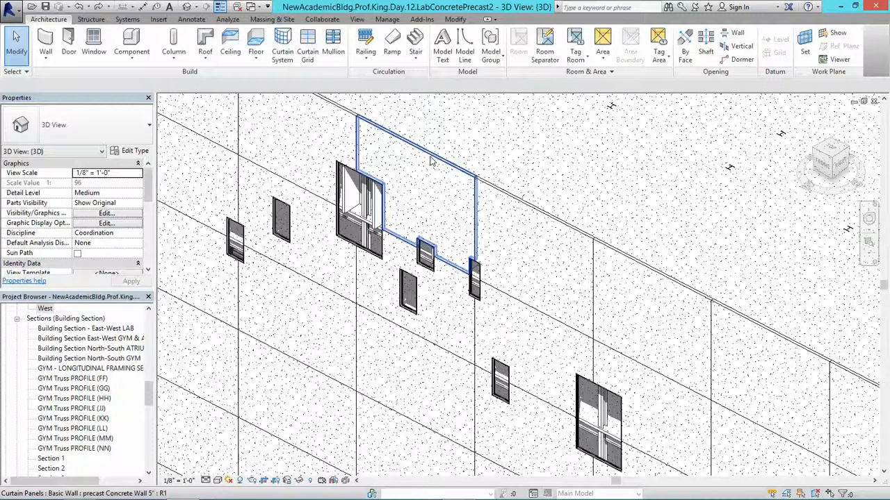
{"action": "left_click", "coordinate": [431, 161]}
{"action": "key", "text": "Escape"}
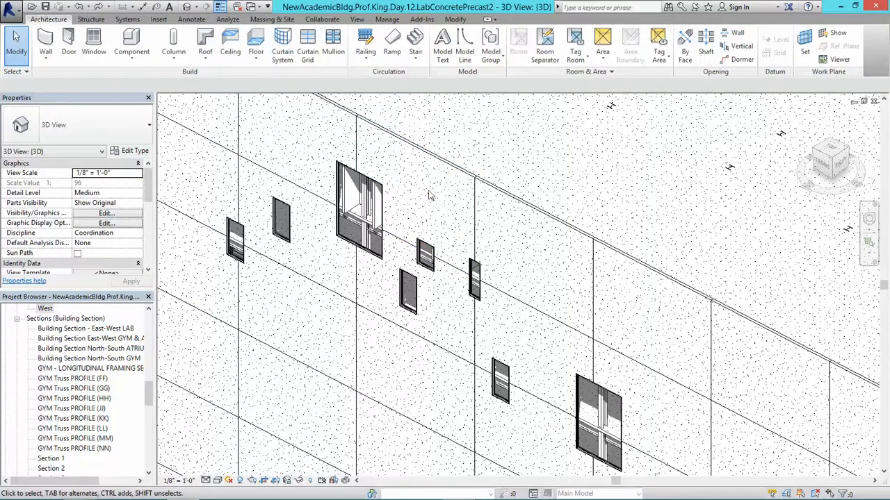
{"action": "scroll", "coordinate": [468, 245], "scroll_direction": "down", "scroll_amount": 2}
{"action": "scroll", "coordinate": [459, 271], "scroll_direction": "up", "scroll_amount": 2}
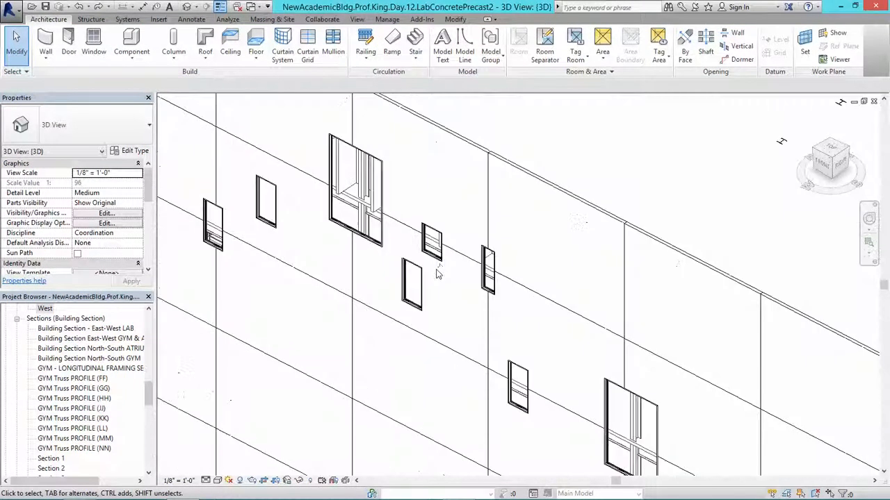
{"action": "scroll", "coordinate": [564, 341], "scroll_direction": "down", "scroll_amount": 2}
{"action": "scroll", "coordinate": [487, 264], "scroll_direction": "up", "scroll_amount": 2}
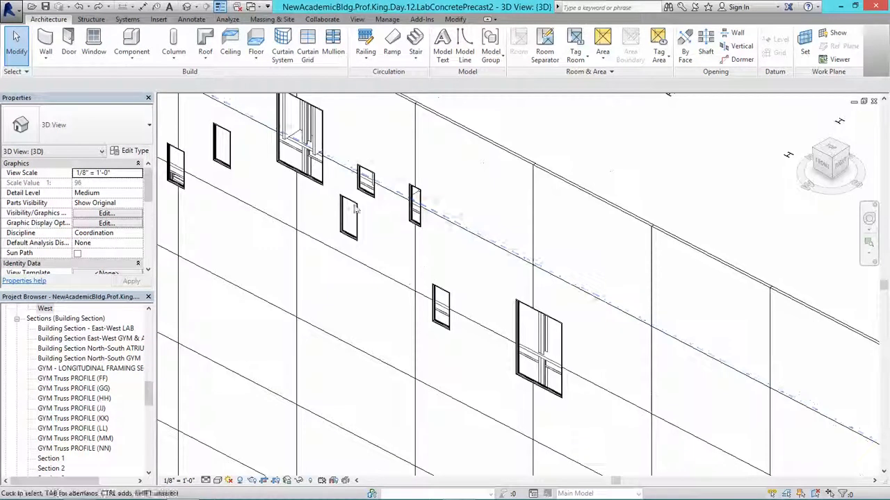
Step: Try placing a Fixed 96 x 144 window across the vertical panel joint just below the roof edge
{"action": "key", "text": "w"}
{"action": "key", "text": "n"}
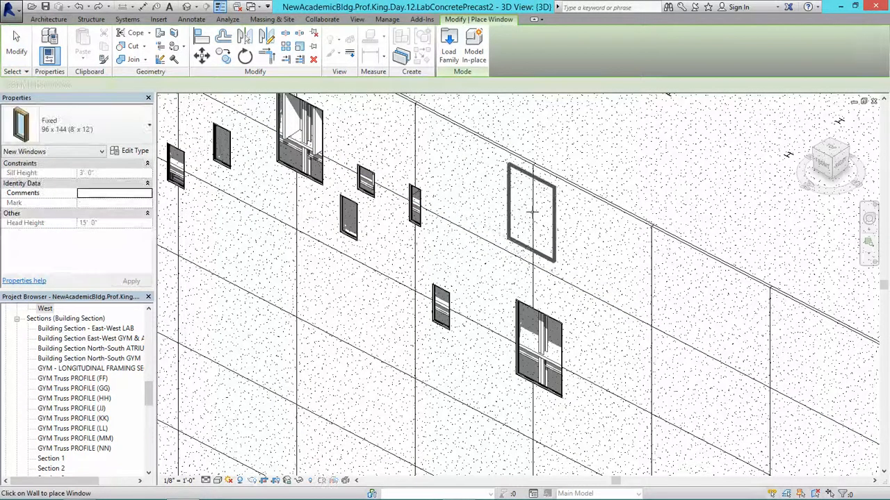
{"action": "left_click", "coordinate": [532, 208]}
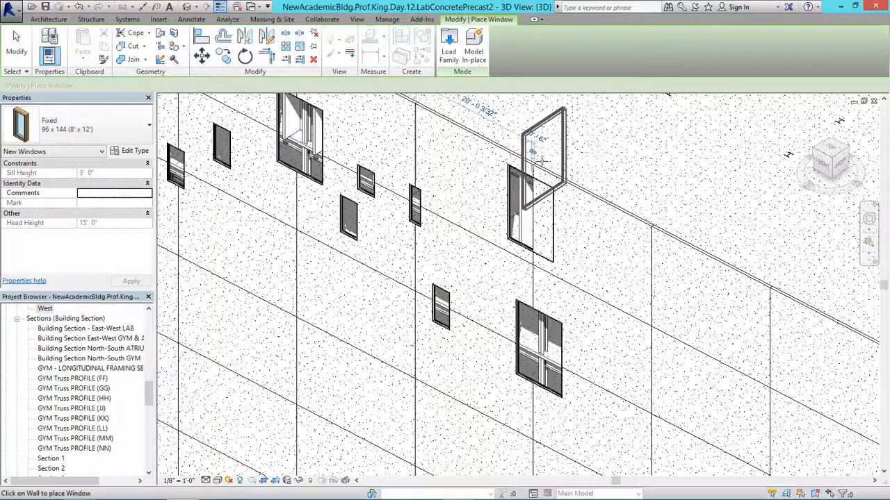
{"action": "scroll", "coordinate": [532, 205], "scroll_direction": "up", "scroll_amount": 3}
{"action": "key", "text": "Escape"}
{"action": "key", "text": "Escape"}
{"action": "left_click", "coordinate": [510, 166]}
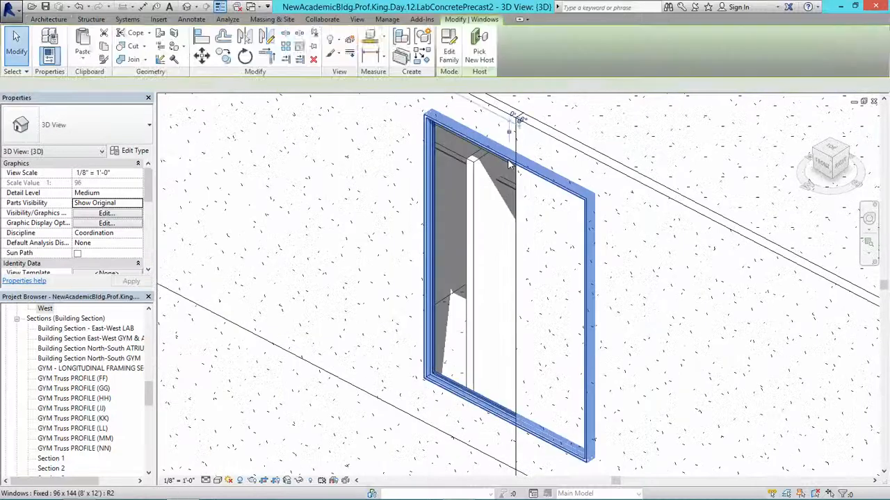
{"action": "key", "text": "Escape"}
{"action": "scroll", "coordinate": [518, 333], "scroll_direction": "down", "scroll_amount": 4}
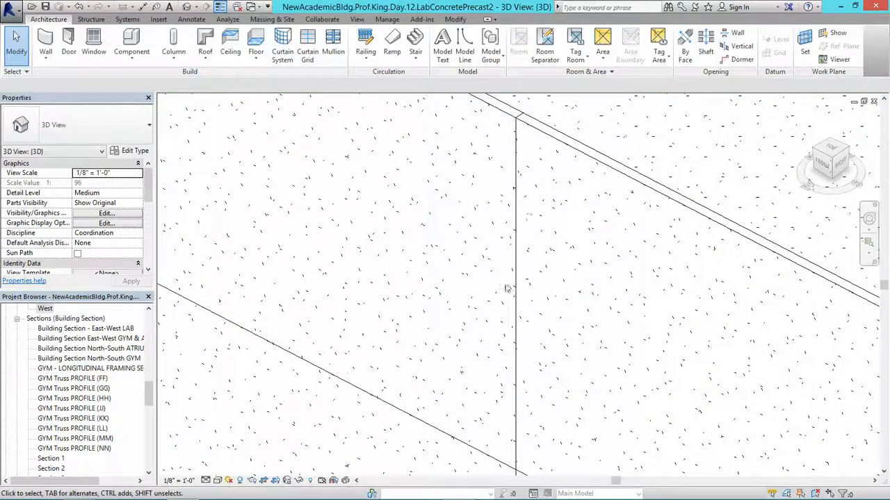
Step: Place a Fixed 36" x 24" window on the facade where the vertical and horizontal panel joints cross above the large window
{"action": "left_click", "coordinate": [94, 45]}
{"action": "left_click", "coordinate": [76, 125]}
{"action": "key", "text": "Escape"}
{"action": "key", "text": "Escape"}
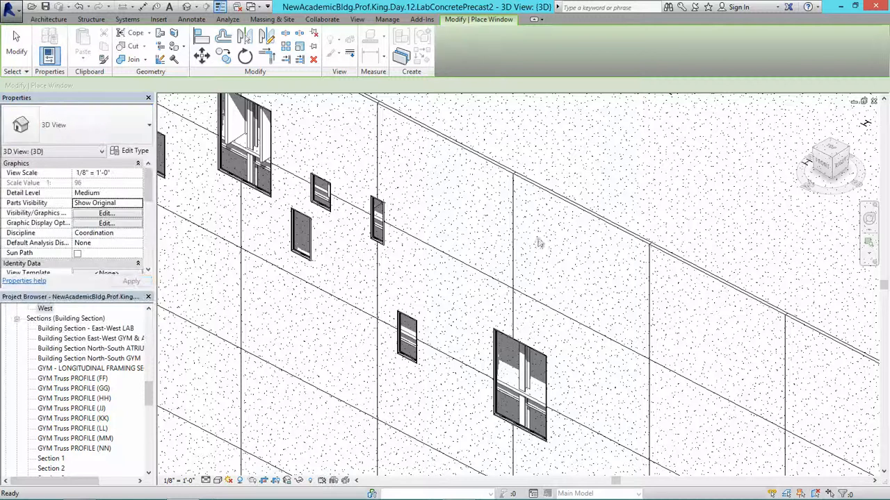
{"action": "scroll", "coordinate": [510, 288], "scroll_direction": "up", "scroll_amount": 2}
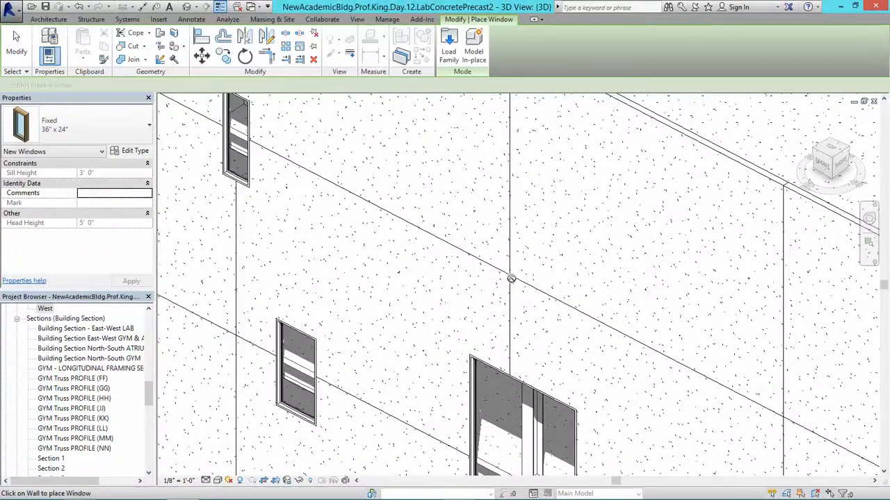
{"action": "left_click", "coordinate": [512, 279]}
{"action": "key", "text": "Escape"}
{"action": "key", "text": "Escape"}
Step: Move the 36" x 24" window up along the vertical joint to a sill height of about 18' 11"
{"action": "scroll", "coordinate": [526, 290], "scroll_direction": "up", "scroll_amount": 2}
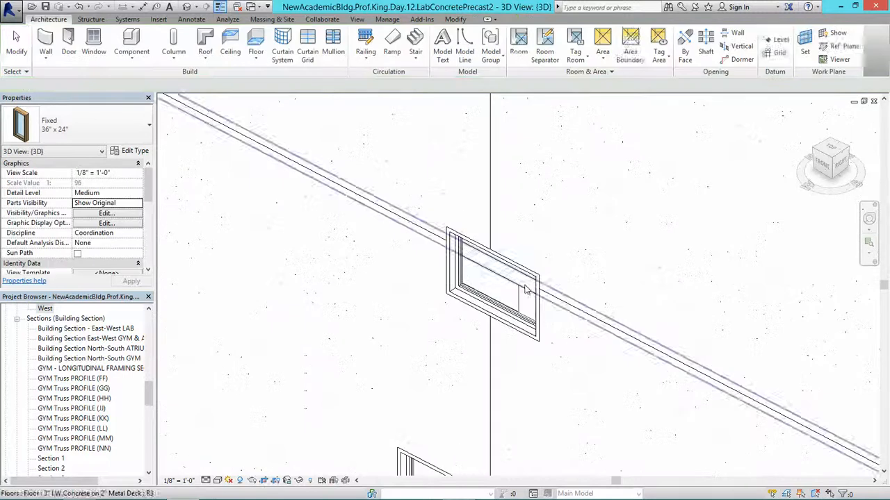
{"action": "scroll", "coordinate": [597, 227], "scroll_direction": "up", "scroll_amount": 2}
{"action": "scroll", "coordinate": [485, 290], "scroll_direction": "down", "scroll_amount": 2}
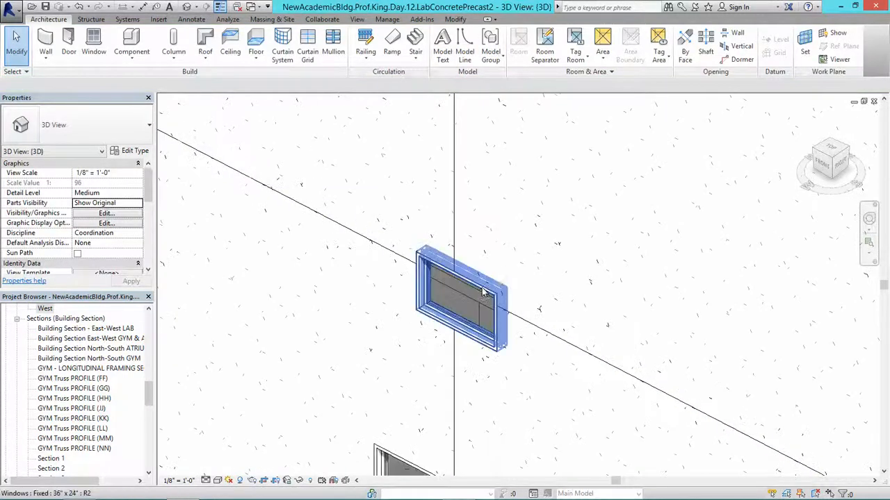
{"action": "left_click_drag", "start_coordinate": [484, 292], "coordinate": [478, 146]}
{"action": "scroll", "coordinate": [489, 233], "scroll_direction": "down", "scroll_amount": 2}
{"action": "middle_click_drag", "start_coordinate": [524, 304], "coordinate": [527, 315]}
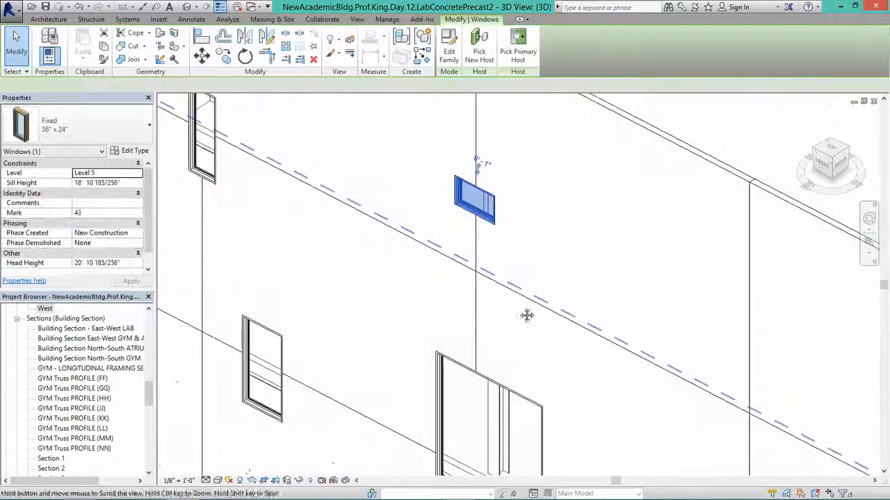
{"action": "key", "text": "Escape"}
Step: Open the West building elevation and bring the facade windows into view
{"action": "scroll", "coordinate": [502, 334], "scroll_direction": "up", "scroll_amount": 4}
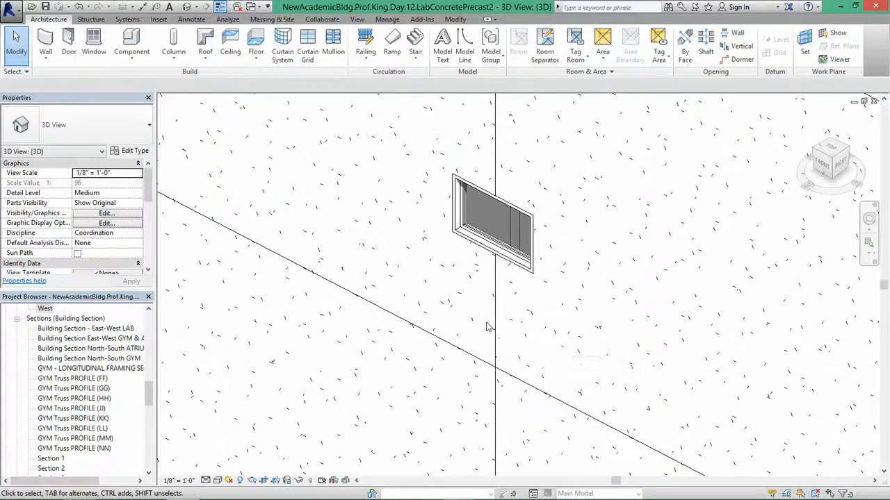
{"action": "scroll", "coordinate": [479, 323], "scroll_direction": "down", "scroll_amount": 4}
{"action": "scroll", "coordinate": [512, 286], "scroll_direction": "down", "scroll_amount": 3}
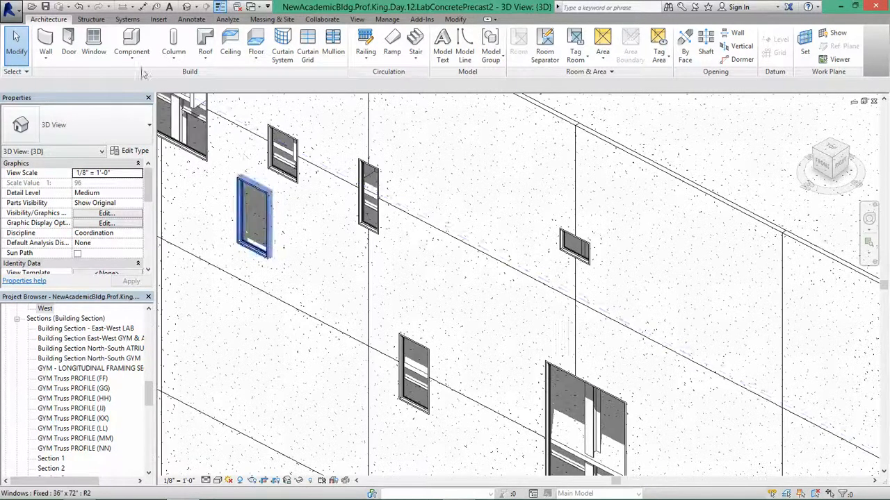
{"action": "scroll", "coordinate": [477, 272], "scroll_direction": "up", "scroll_amount": 2}
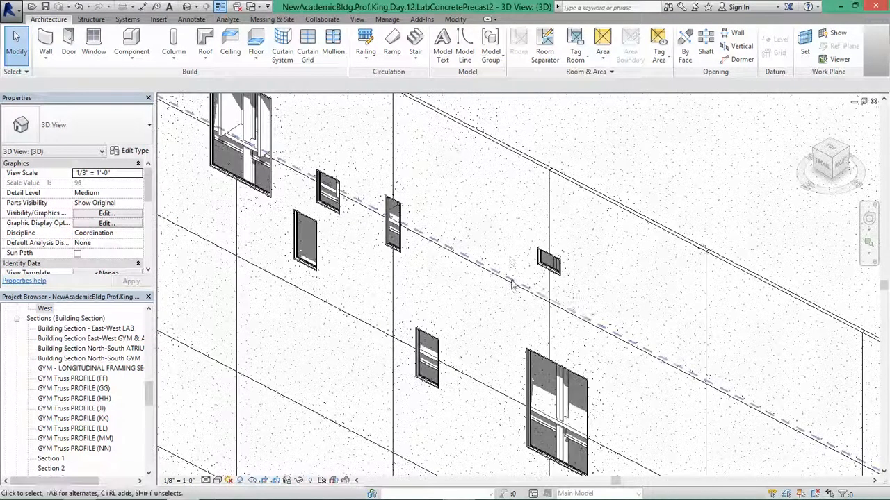
{"action": "middle_click_drag", "start_coordinate": [512, 288], "coordinate": [524, 306]}
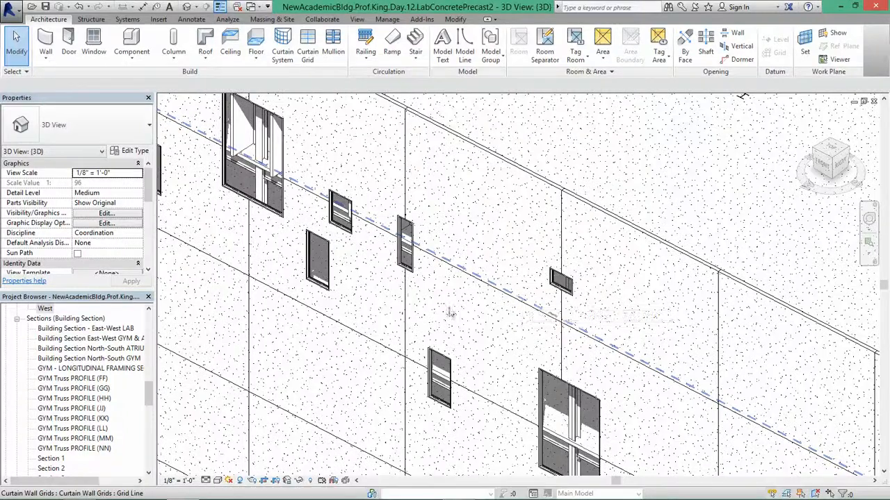
{"action": "left_click", "coordinate": [152, 400]}
{"action": "left_click_drag", "start_coordinate": [152, 400], "coordinate": [149, 379]}
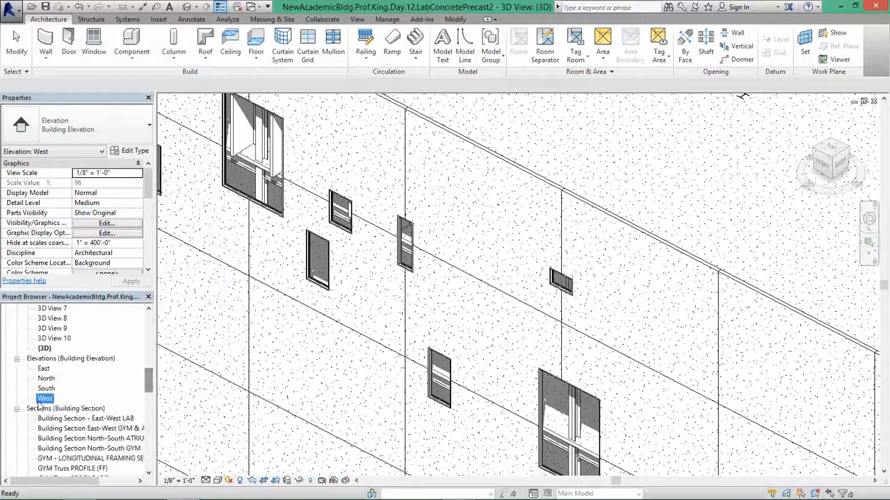
{"action": "double_click", "coordinate": [45, 398]}
{"action": "scroll", "coordinate": [463, 149], "scroll_direction": "up", "scroll_amount": 5}
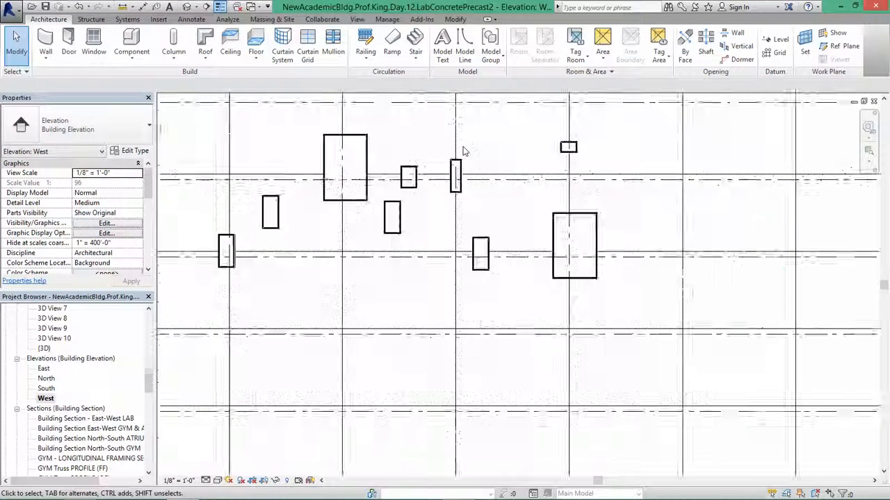
Step: Move the tall narrow window on the vertical joint up so its bottom edge sits on the Level 6 line
{"action": "left_click", "coordinate": [456, 162]}
{"action": "left_click_drag", "start_coordinate": [457, 160], "coordinate": [457, 139]}
{"action": "left_click", "coordinate": [482, 210]}
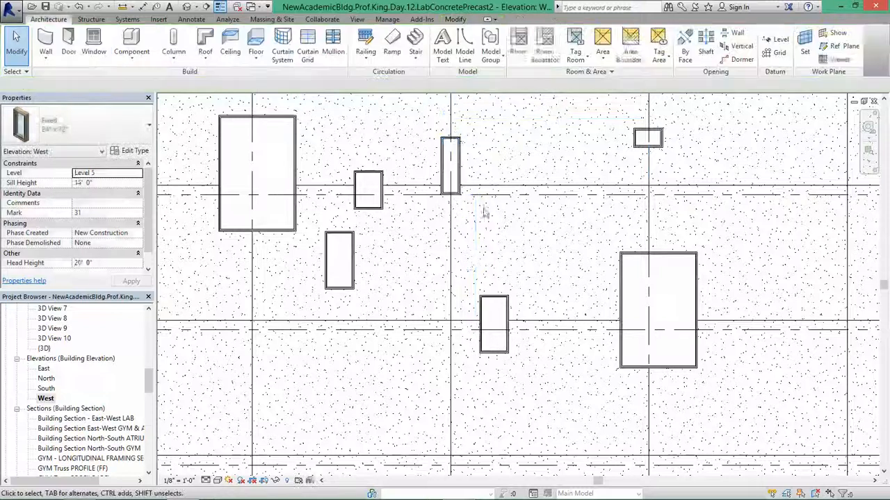
Step: Examine how the windows line up with the panel joints, levels and gridlines, and return to the 3D view
{"action": "scroll", "coordinate": [417, 249], "scroll_direction": "down", "scroll_amount": 1}
{"action": "scroll", "coordinate": [440, 248], "scroll_direction": "up", "scroll_amount": 3}
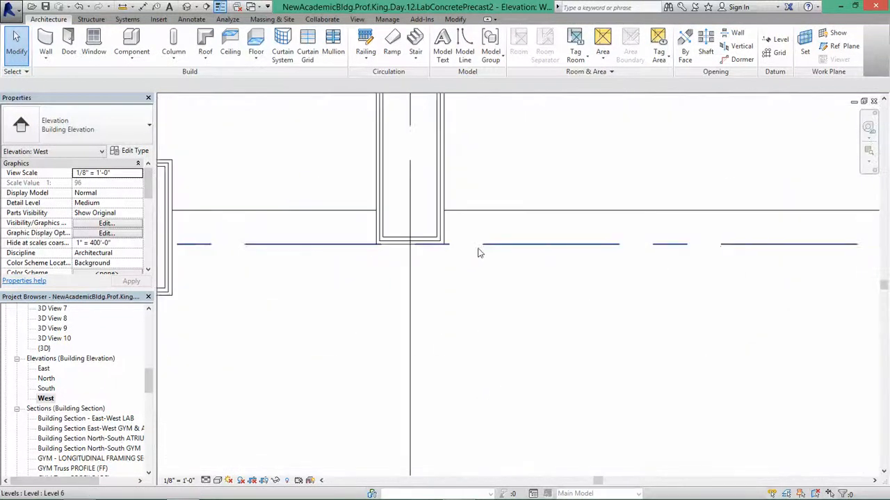
{"action": "scroll", "coordinate": [616, 258], "scroll_direction": "down", "scroll_amount": 3}
{"action": "middle_click_drag", "start_coordinate": [423, 290], "coordinate": [374, 290]}
{"action": "scroll", "coordinate": [280, 218], "scroll_direction": "up", "scroll_amount": 2}
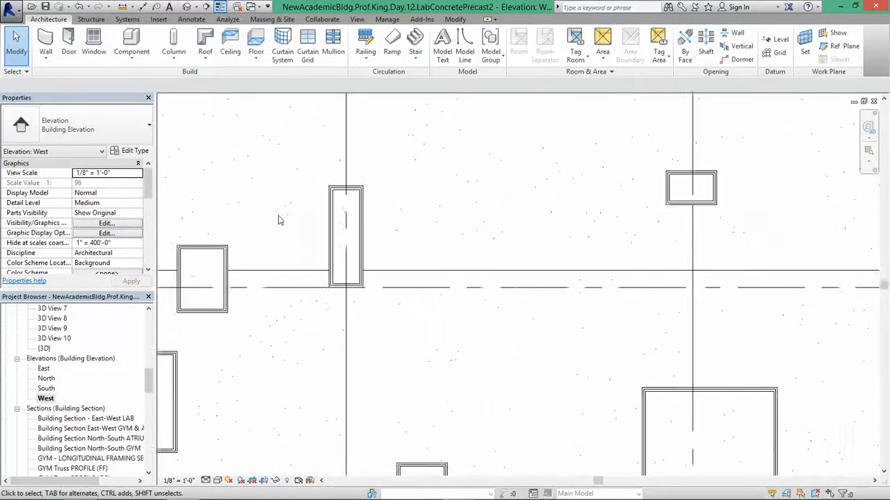
{"action": "middle_click_drag", "start_coordinate": [281, 218], "coordinate": [508, 285]}
{"action": "scroll", "coordinate": [508, 284], "scroll_direction": "down", "scroll_amount": 1}
{"action": "middle_click_drag", "start_coordinate": [587, 168], "coordinate": [512, 190]}
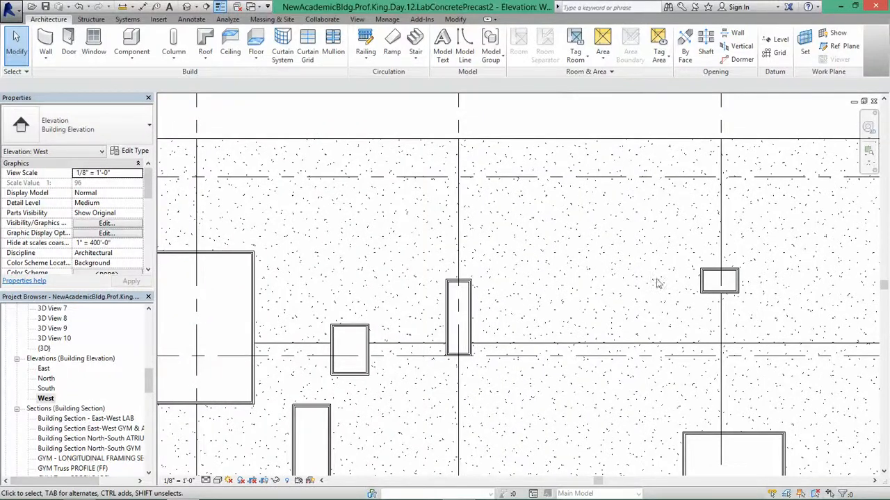
{"action": "scroll", "coordinate": [658, 283], "scroll_direction": "down", "scroll_amount": 2}
{"action": "scroll", "coordinate": [526, 248], "scroll_direction": "down", "scroll_amount": 1}
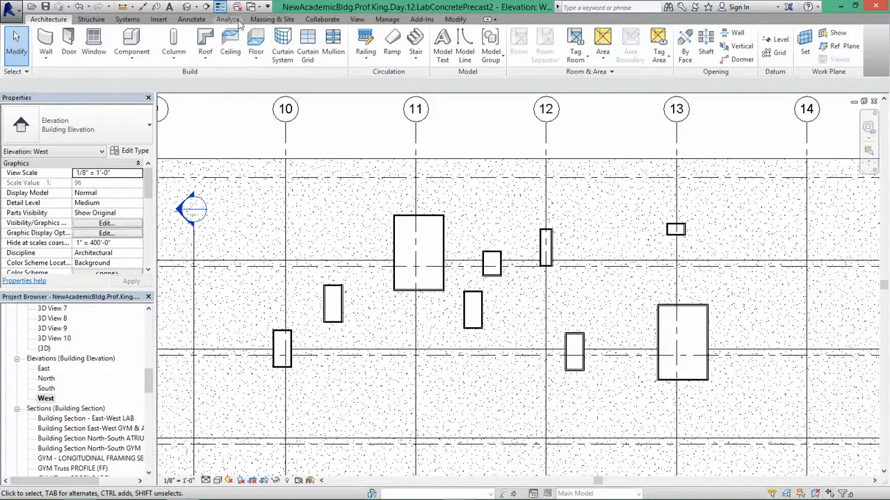
{"action": "left_click", "coordinate": [187, 6]}
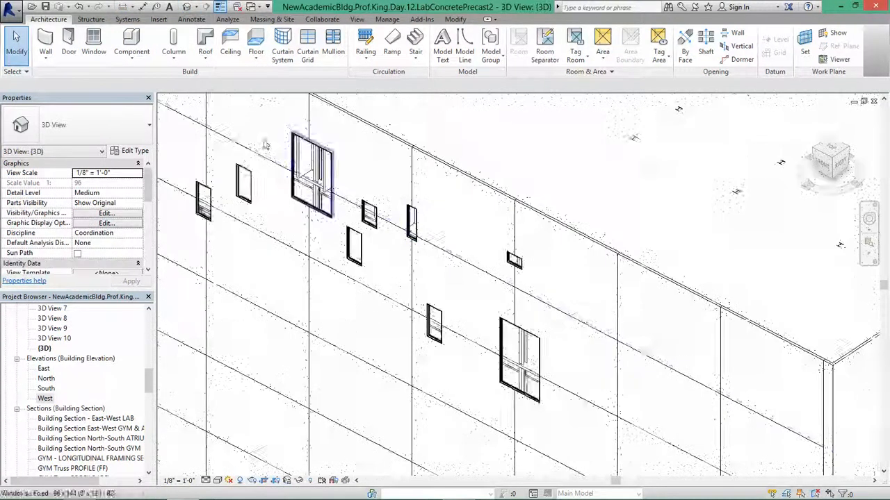
Step: Create a new family from the Profile-Reveal template
{"action": "left_click", "coordinate": [15, 11]}
{"action": "mouse_move", "coordinate": [73, 57]}
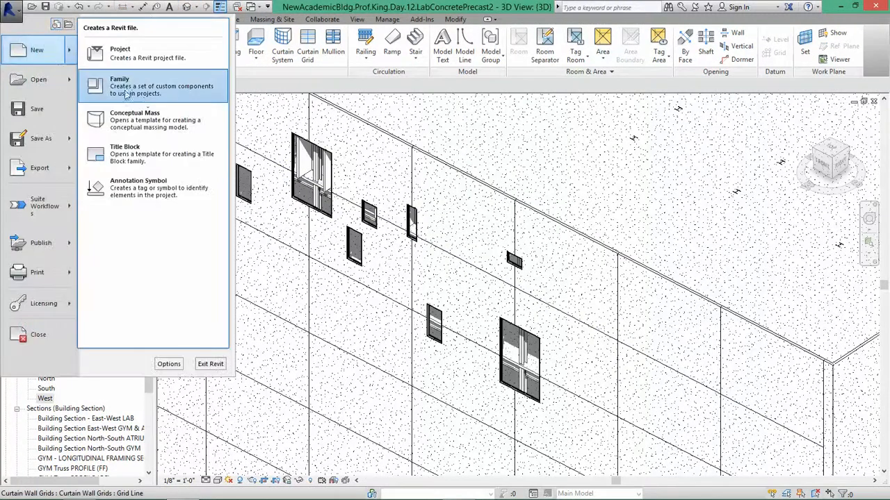
{"action": "left_click", "coordinate": [144, 88]}
{"action": "left_click", "coordinate": [374, 279]}
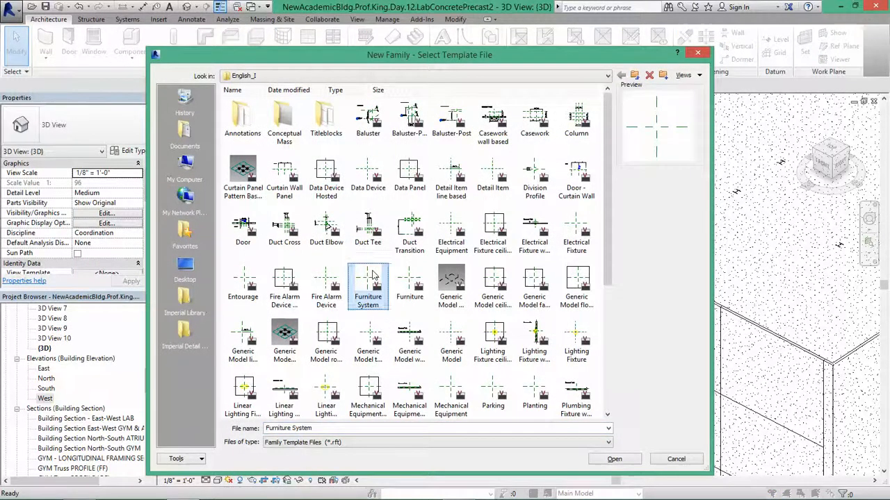
{"action": "scroll", "coordinate": [376, 304], "scroll_direction": "down", "scroll_amount": 3, "text": "ctrl"}
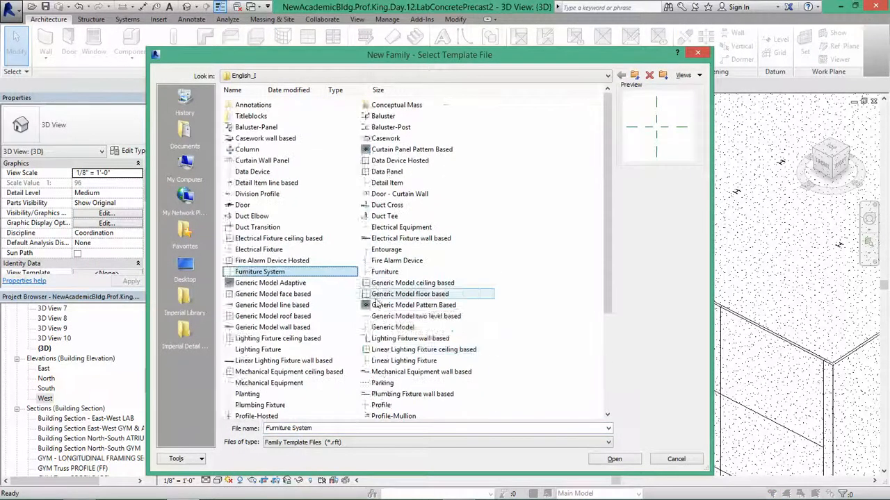
{"action": "left_click", "coordinate": [390, 330]}
{"action": "left_click", "coordinate": [382, 383]}
{"action": "scroll", "coordinate": [389, 362], "scroll_direction": "down", "scroll_amount": 5}
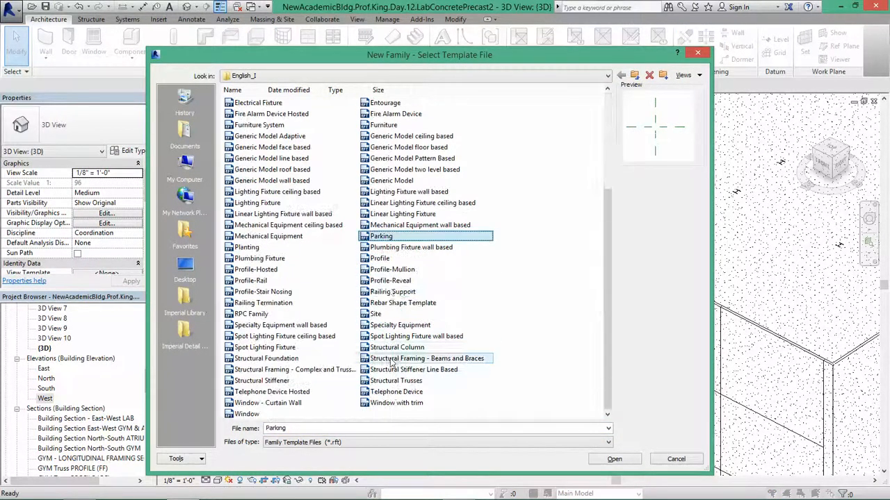
{"action": "double_click", "coordinate": [390, 282]}
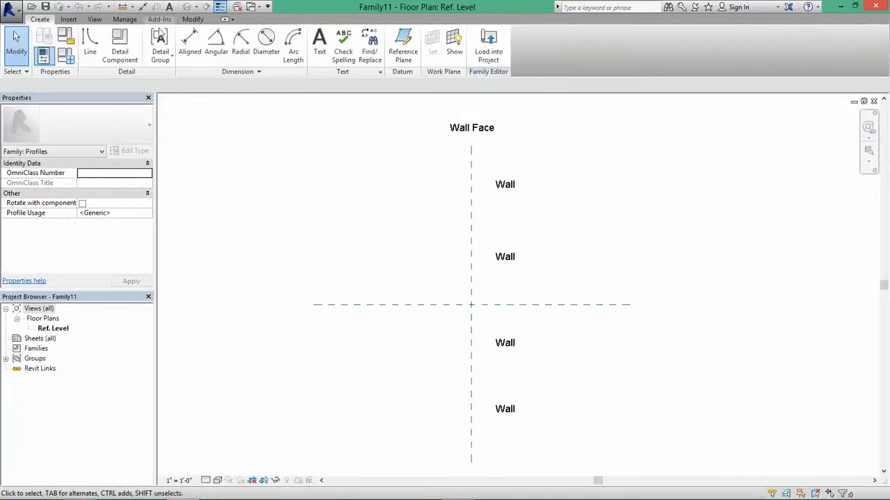
Step: Sketch a rectangle about 10" wide and 3" high from the wall face into the wall, straddling the horizontal reference plane
{"action": "left_click", "coordinate": [90, 43]}
{"action": "left_click", "coordinate": [393, 35]}
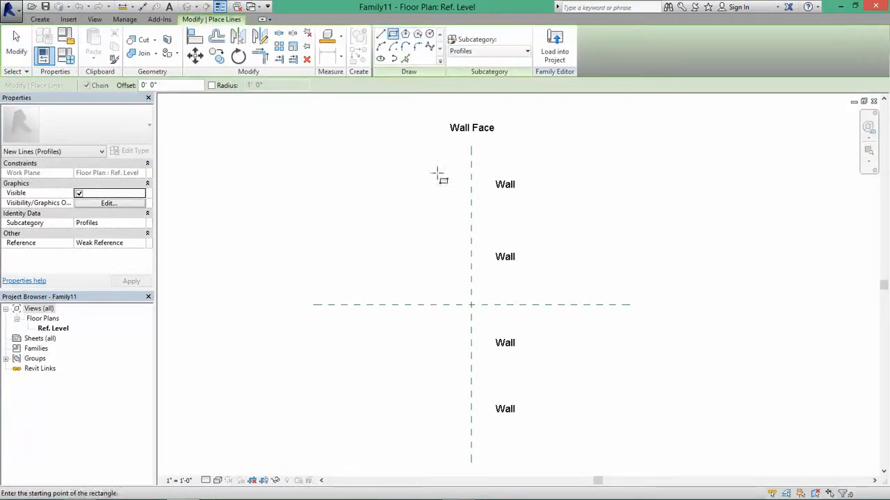
{"action": "left_click", "coordinate": [471, 296]}
{"action": "left_click", "coordinate": [537, 316]}
{"action": "scroll", "coordinate": [500, 299], "scroll_direction": "up", "scroll_amount": 2}
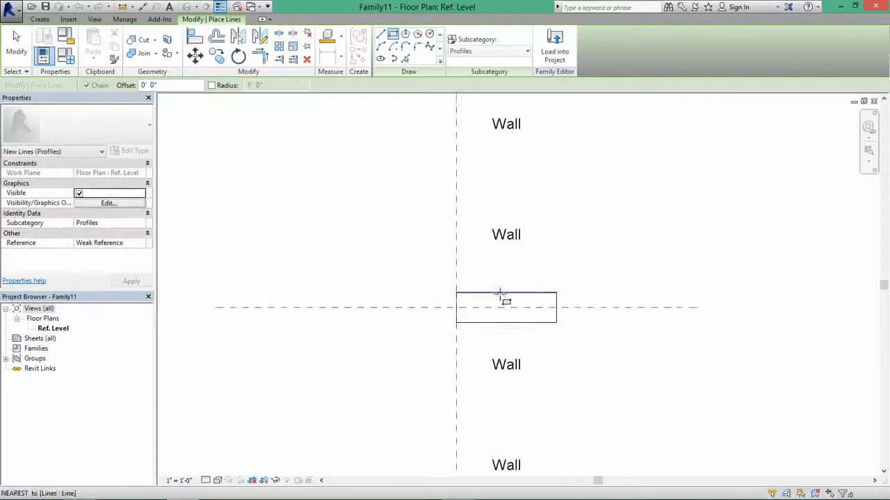
{"action": "key", "text": "Escape"}
{"action": "key", "text": "Escape"}
Step: Set the width of the rectangle from the wall face to 5"
{"action": "left_click", "coordinate": [556, 308]}
{"action": "scroll", "coordinate": [511, 327], "scroll_direction": "up", "scroll_amount": 1}
{"action": "left_click", "coordinate": [501, 350]}
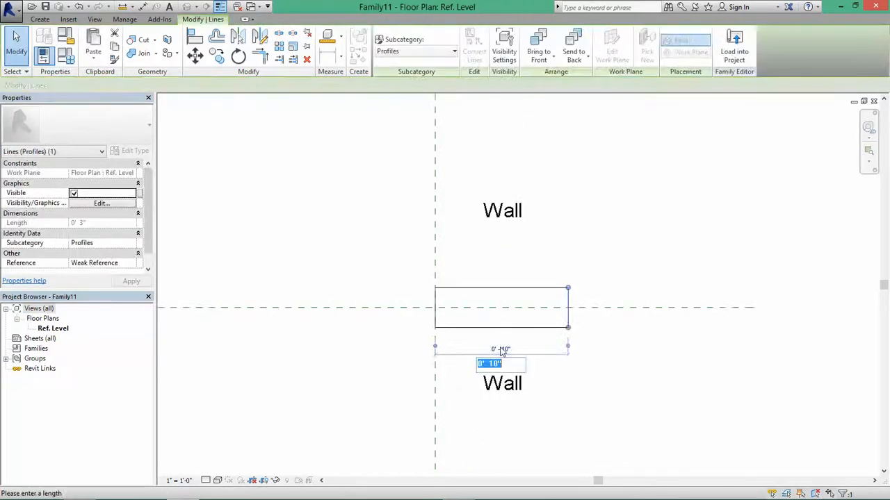
{"action": "type", "text": "5"}
{"action": "key", "text": "Return"}
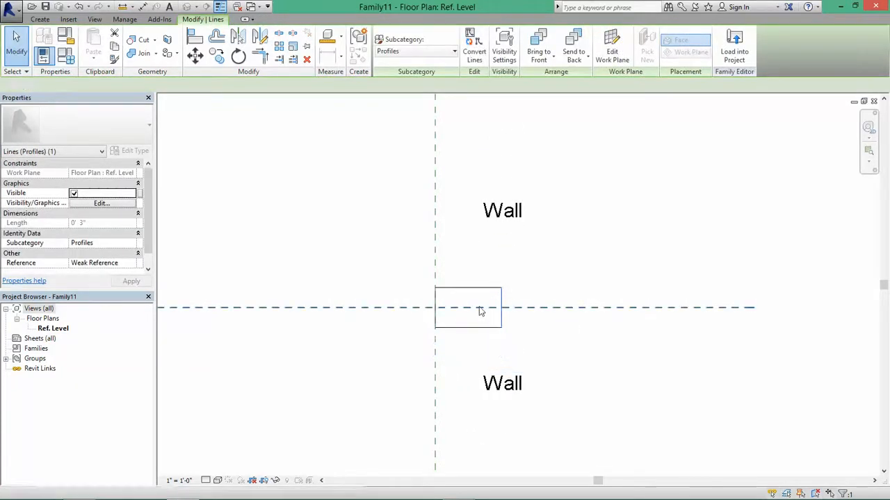
Step: Set the height of the rectangle to 3/4"
{"action": "left_click", "coordinate": [483, 312]}
{"action": "left_click", "coordinate": [501, 302]}
{"action": "left_click", "coordinate": [477, 289]}
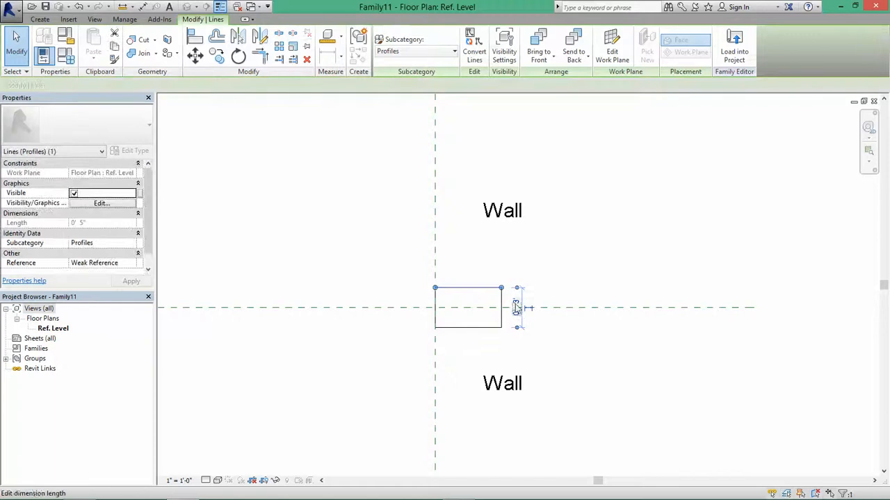
{"action": "left_click", "coordinate": [517, 307]}
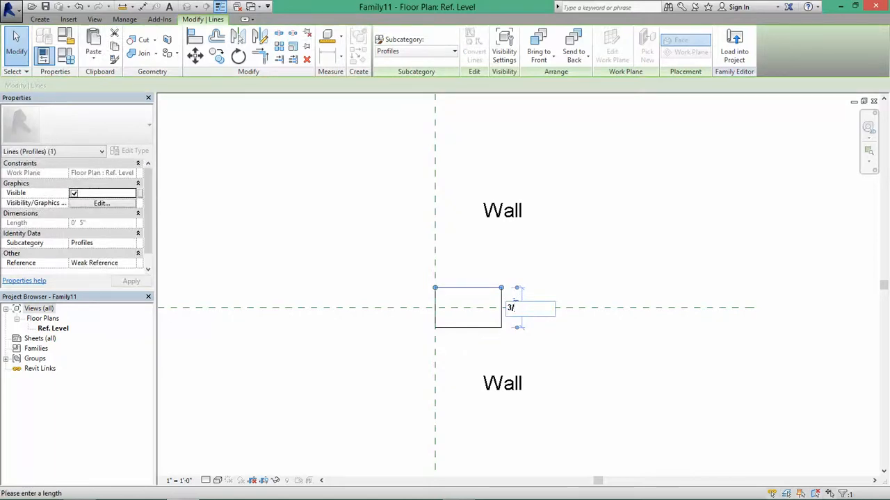
{"action": "key", "text": "Return"}
Step: Move the whole rectangle from its wall-face edge midpoint to the intersection of the wall face and the horizontal reference plane
{"action": "left_click_drag", "start_coordinate": [394, 294], "coordinate": [545, 348]}
{"action": "key", "text": "m"}
{"action": "key", "text": "v"}
{"action": "scroll", "coordinate": [469, 328], "scroll_direction": "up", "scroll_amount": 2}
{"action": "left_click", "coordinate": [435, 323]}
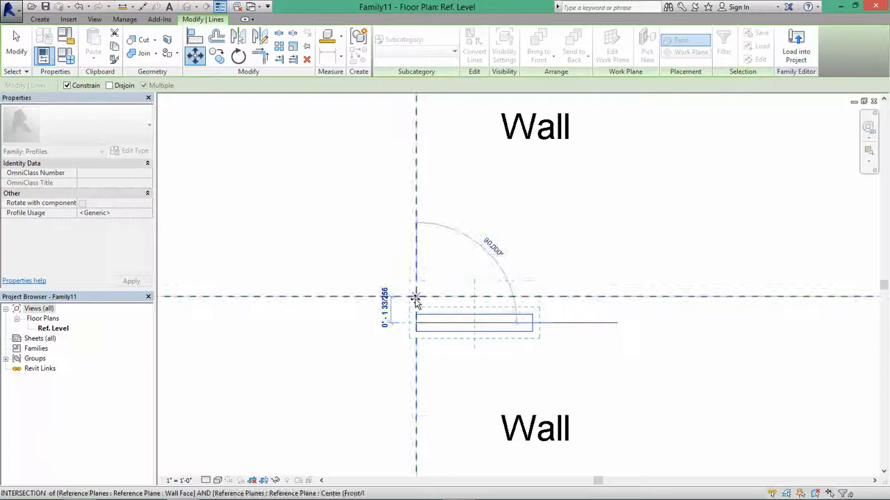
{"action": "left_click", "coordinate": [435, 307]}
{"action": "key", "text": "Escape"}
Step: Try to save the profile family to the Desktop as Reveal 3/4"
{"action": "key", "text": "ctrl+s"}
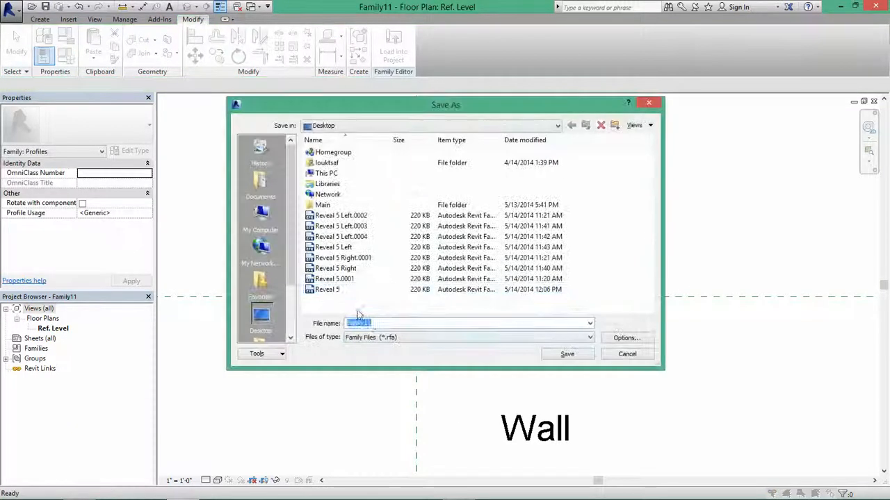
{"action": "left_click", "coordinate": [323, 290]}
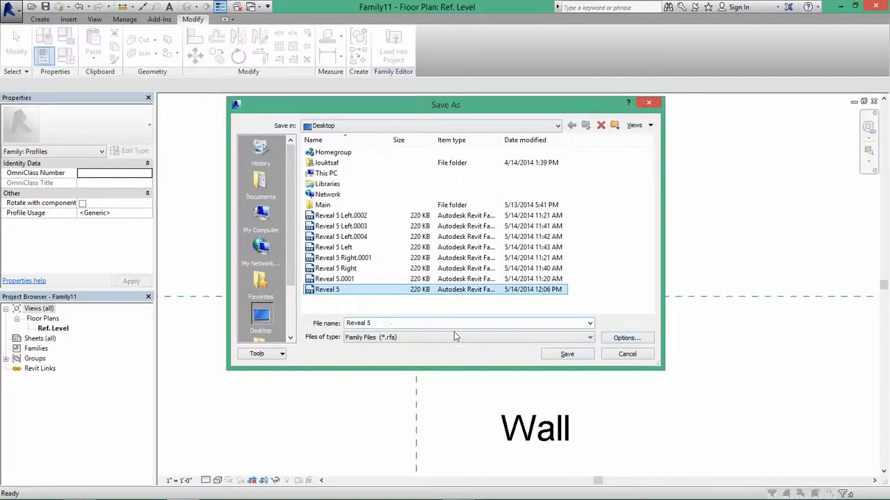
{"action": "left_click", "coordinate": [376, 323]}
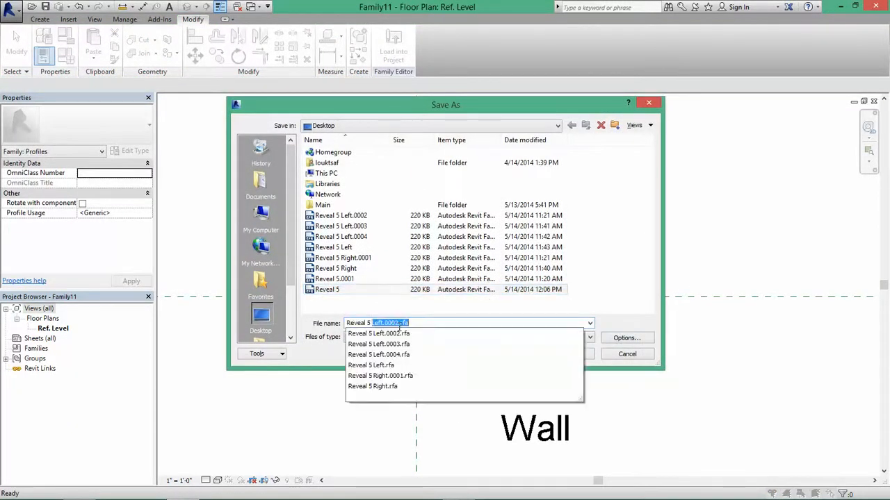
{"action": "key", "text": "BackSpace"}
{"action": "key", "text": "BackSpace"}
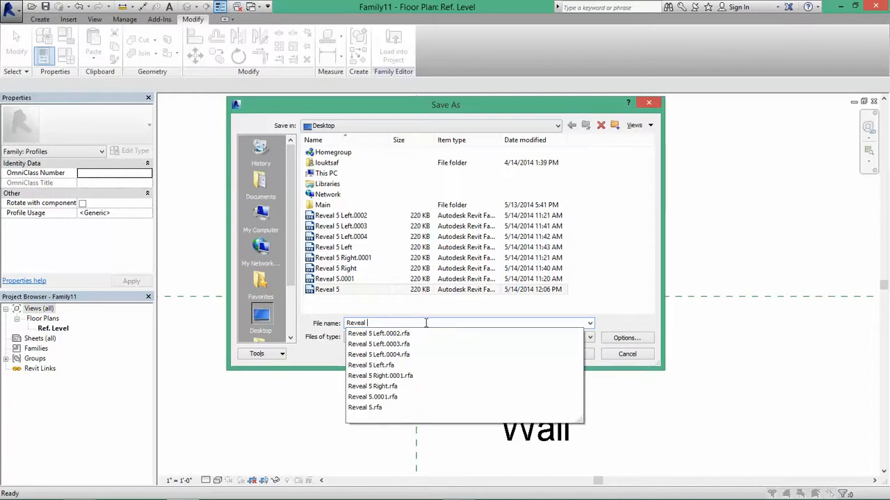
{"action": "type", "text": "3/4\""}
{"action": "key", "text": "Return"}
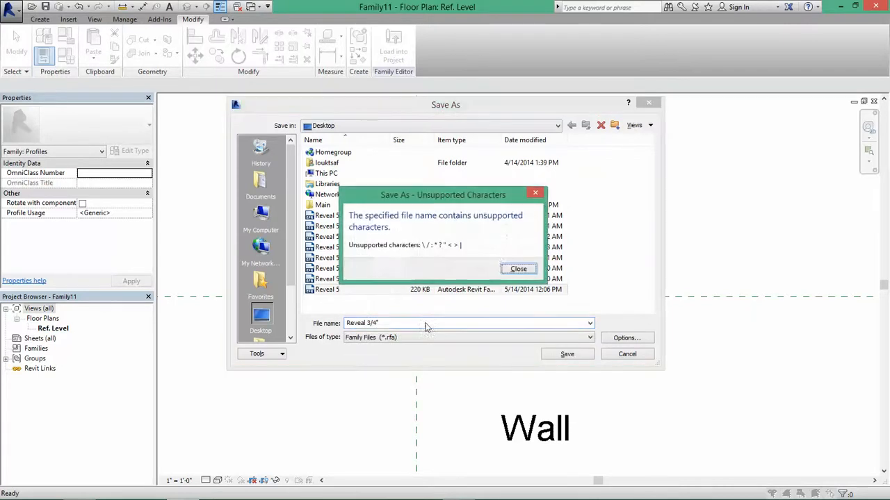
{"action": "left_click", "coordinate": [518, 270]}
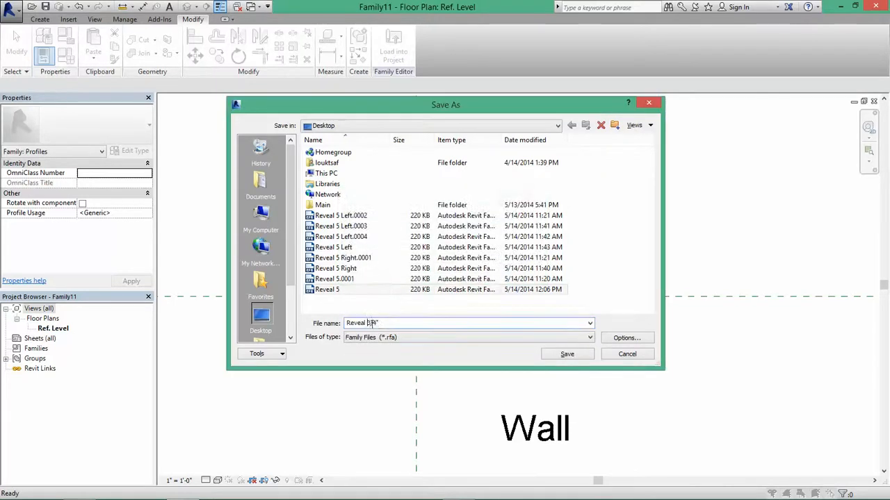
Step: Save the profile family to the Desktop as Reveal Precast Concrete Panels
{"action": "key", "text": "BackSpace"}
{"action": "key", "text": "BackSpace"}
{"action": "key", "text": "BackSpace"}
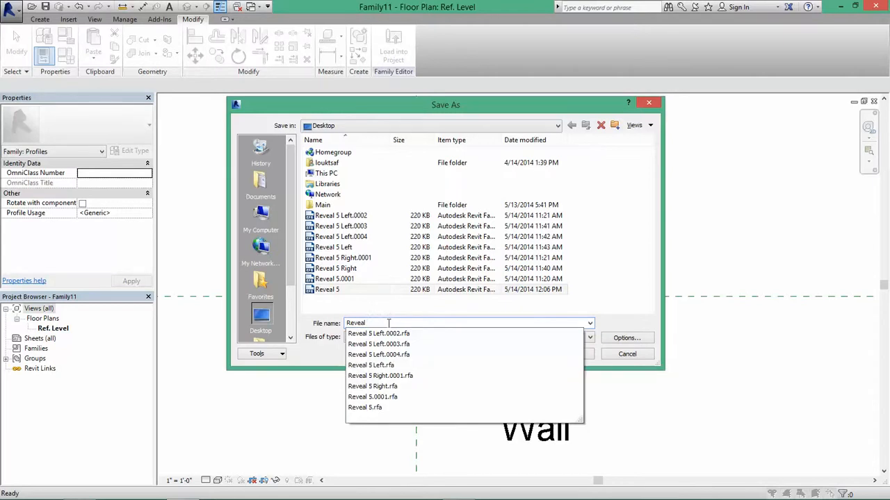
{"action": "type", "text": "Concrete Panels"}
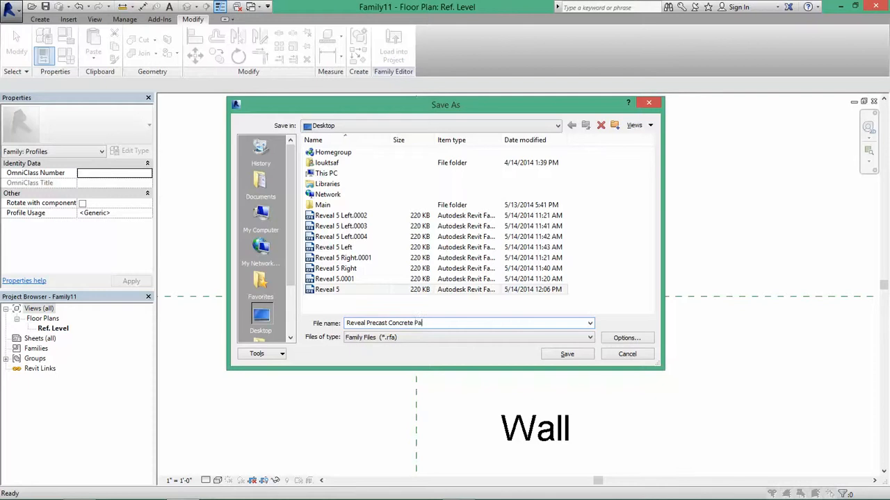
{"action": "left_click", "coordinate": [566, 355]}
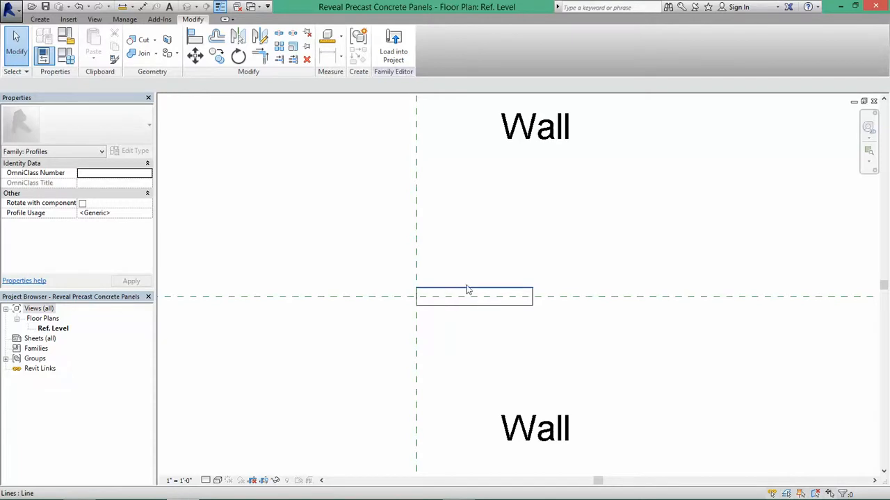
Step: Load the reveal profile into the NewAcademicBldg project and tile the open views
{"action": "left_click", "coordinate": [393, 47]}
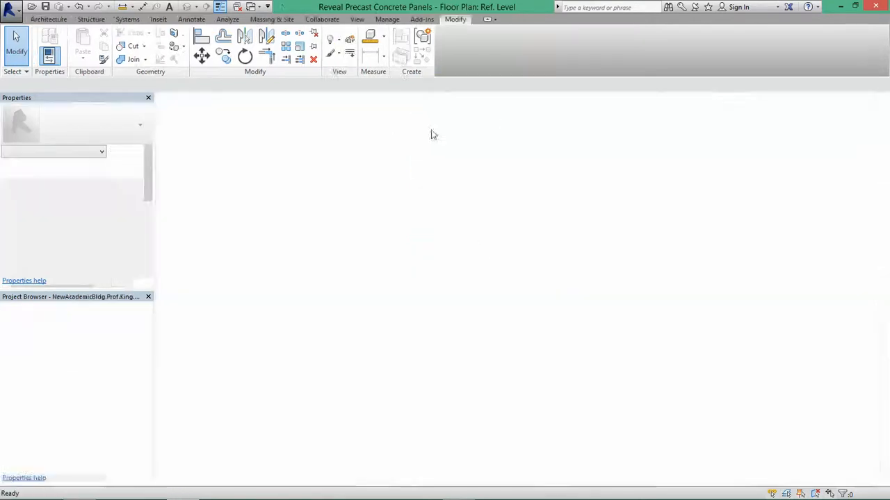
{"action": "scroll", "coordinate": [373, 312], "scroll_direction": "down", "scroll_amount": 4}
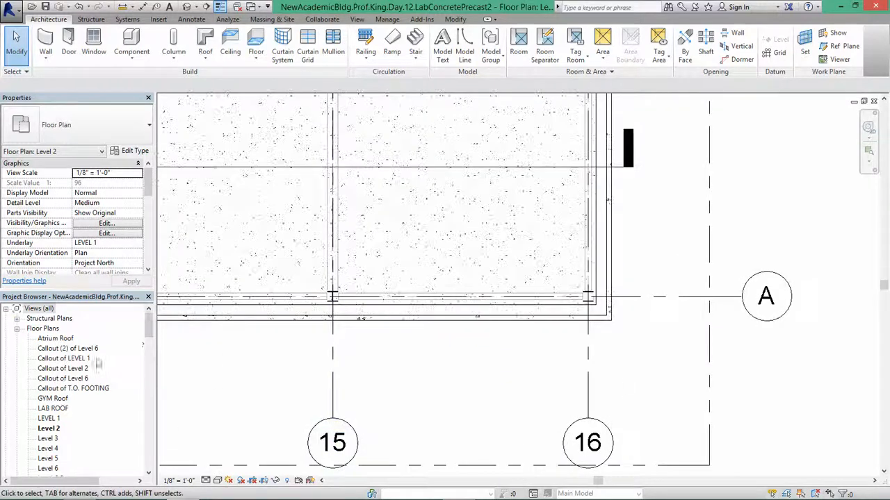
{"action": "left_click_drag", "start_coordinate": [146, 335], "coordinate": [146, 396]}
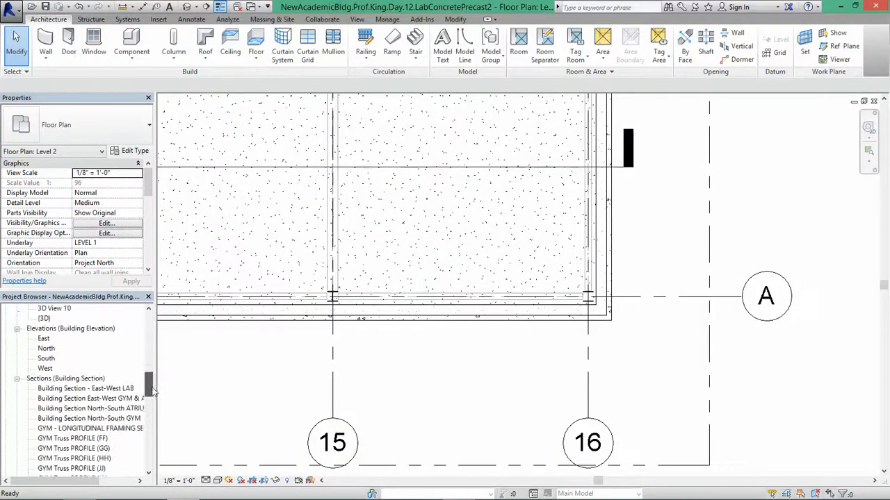
{"action": "left_click", "coordinate": [426, 367]}
{"action": "key", "text": "w"}
{"action": "key", "text": "t"}
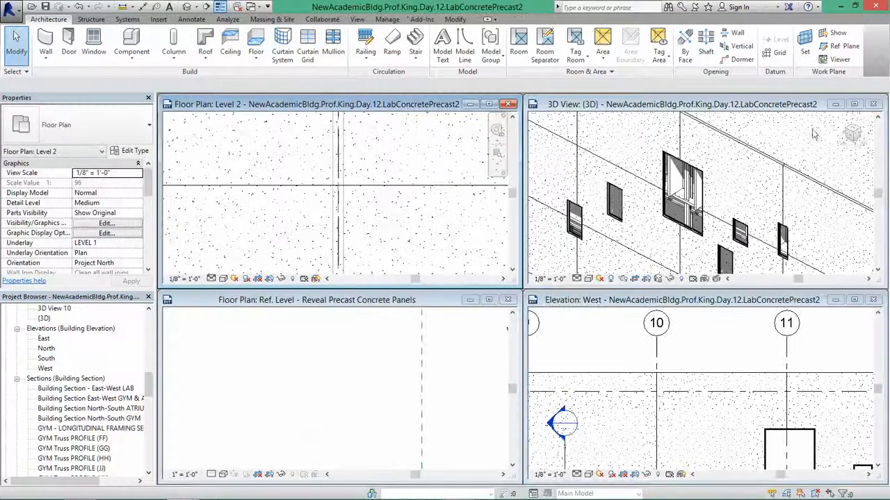
Step: Close the Level 2 floor plan and re-tile the West elevation, 3D and profile family views
{"action": "left_click", "coordinate": [703, 158]}
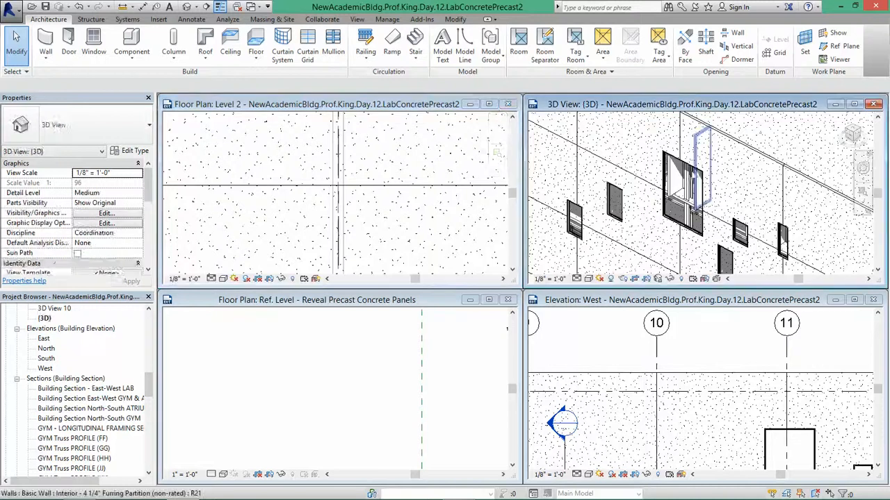
{"action": "scroll", "coordinate": [702, 181], "scroll_direction": "up", "scroll_amount": 6}
{"action": "middle_click_drag", "start_coordinate": [700, 206], "coordinate": [688, 224]}
{"action": "left_click", "coordinate": [744, 365]}
{"action": "scroll", "coordinate": [745, 365], "scroll_direction": "down", "scroll_amount": 5}
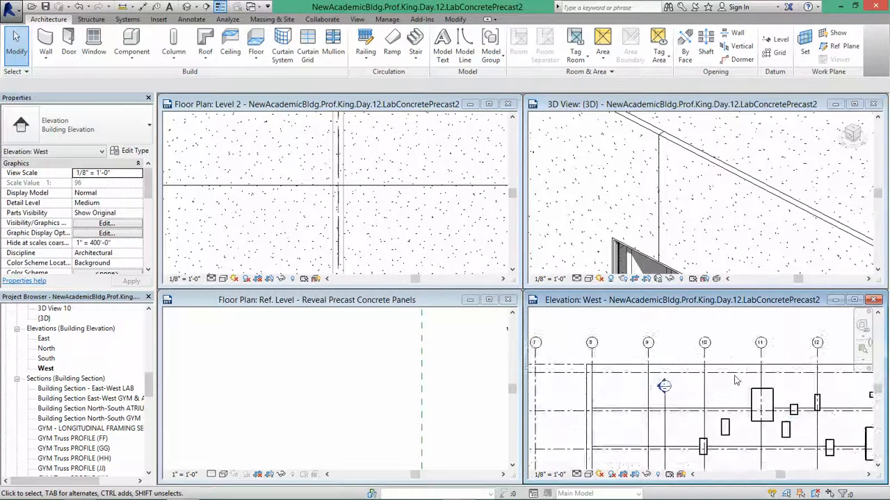
{"action": "left_click", "coordinate": [400, 208]}
{"action": "scroll", "coordinate": [400, 207], "scroll_direction": "down", "scroll_amount": 5}
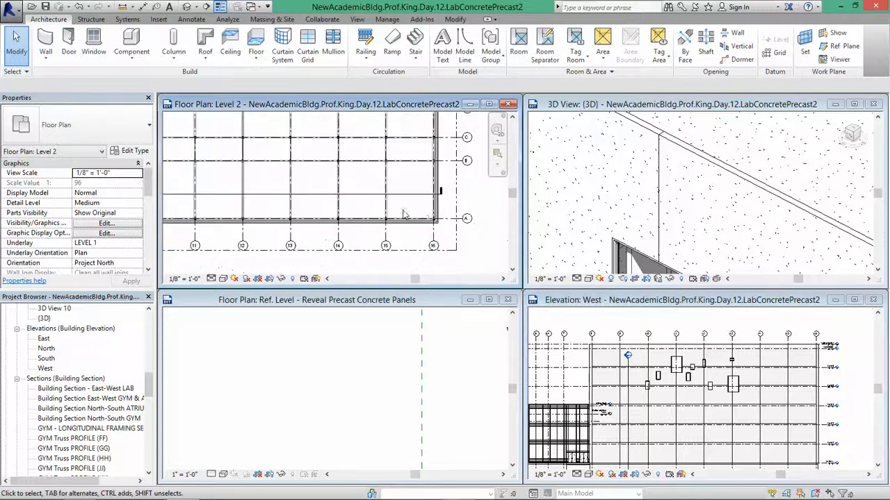
{"action": "scroll", "coordinate": [417, 215], "scroll_direction": "up", "scroll_amount": 4}
{"action": "key", "text": "ctrl+F4"}
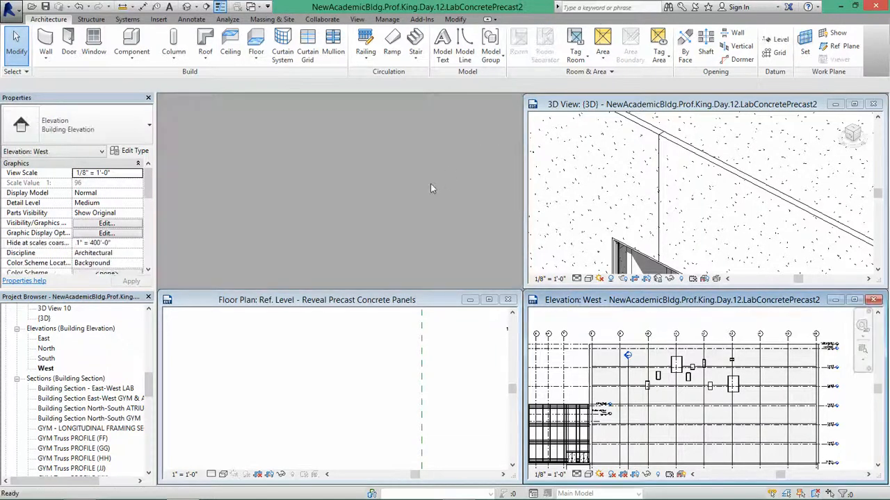
{"action": "key", "text": "w"}
{"action": "key", "text": "t"}
{"action": "scroll", "coordinate": [299, 151], "scroll_direction": "up", "scroll_amount": 6}
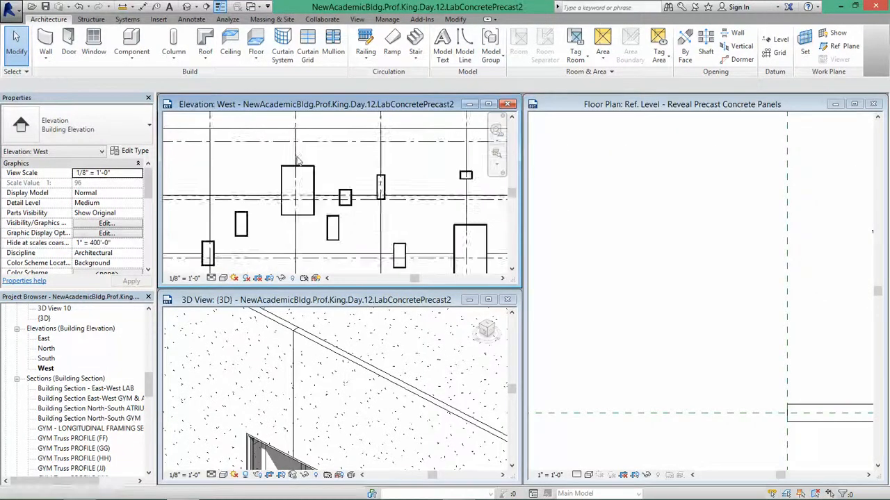
Step: Start a wall reveal in the West elevation with vertical placement
{"action": "left_click", "coordinate": [705, 235]}
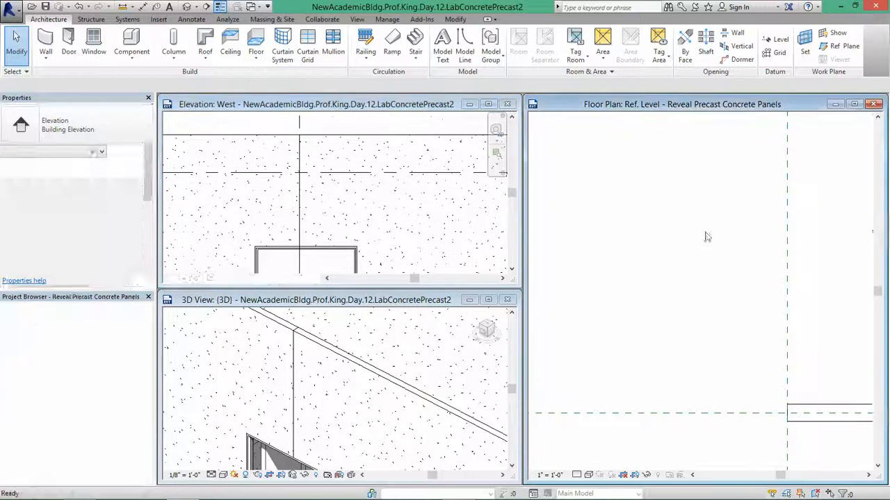
{"action": "scroll", "coordinate": [711, 250], "scroll_direction": "up", "scroll_amount": 3}
{"action": "scroll", "coordinate": [710, 250], "scroll_direction": "up", "scroll_amount": 4}
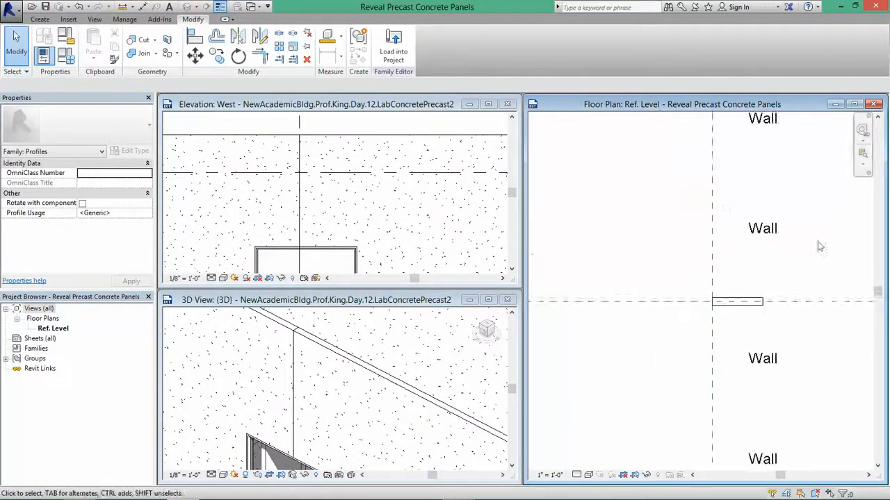
{"action": "left_click", "coordinate": [381, 362]}
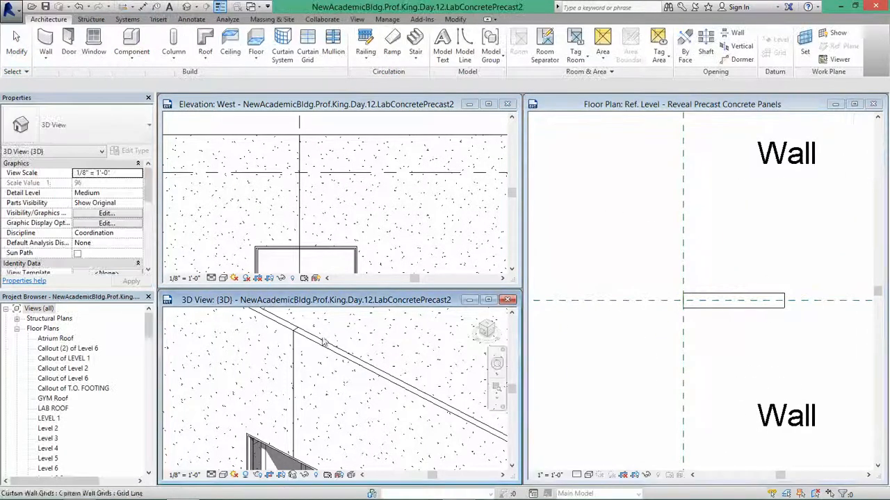
{"action": "left_click", "coordinate": [340, 132]}
{"action": "left_click", "coordinate": [46, 61]}
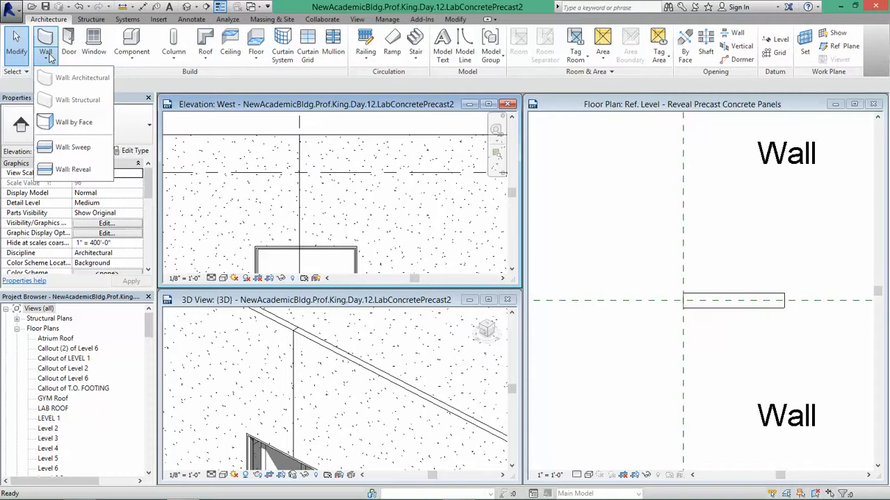
{"action": "left_click", "coordinate": [77, 177]}
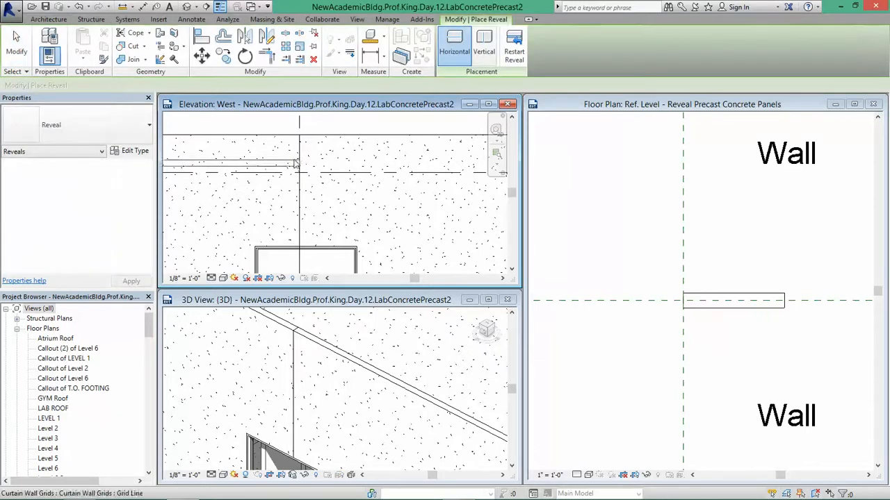
{"action": "left_click", "coordinate": [484, 44]}
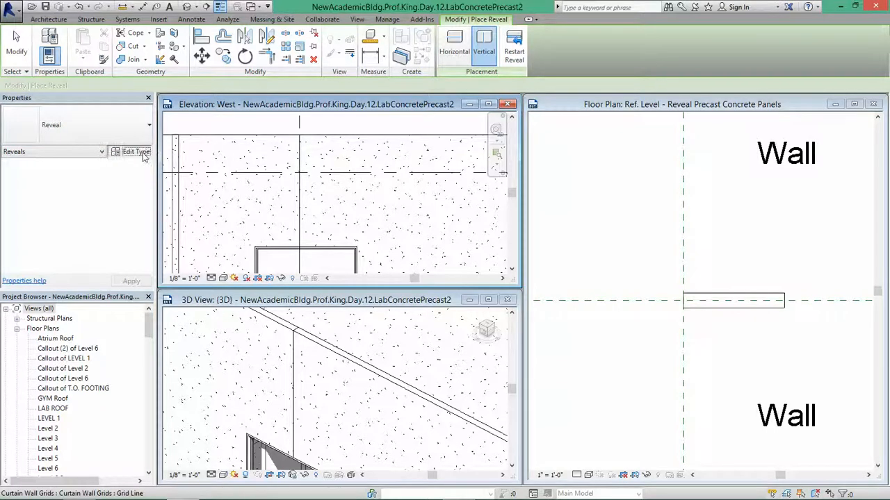
{"action": "left_click", "coordinate": [136, 152]}
{"action": "left_click", "coordinate": [665, 187]}
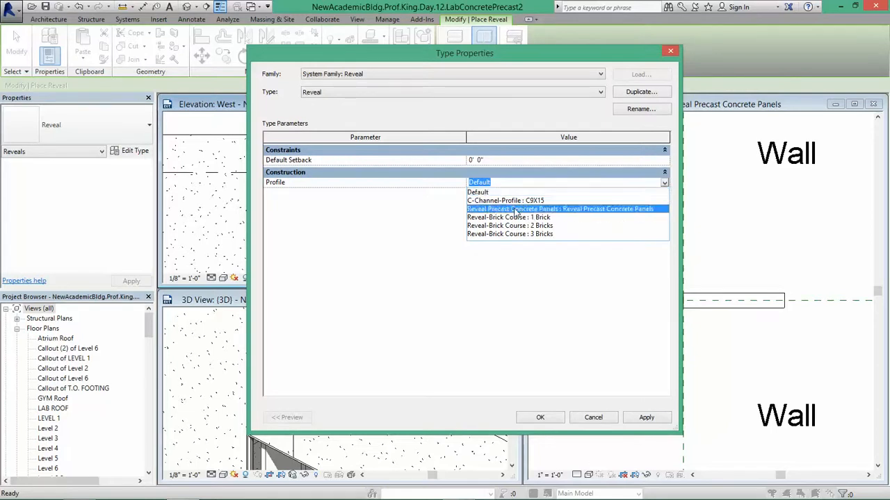
{"action": "left_click", "coordinate": [515, 209]}
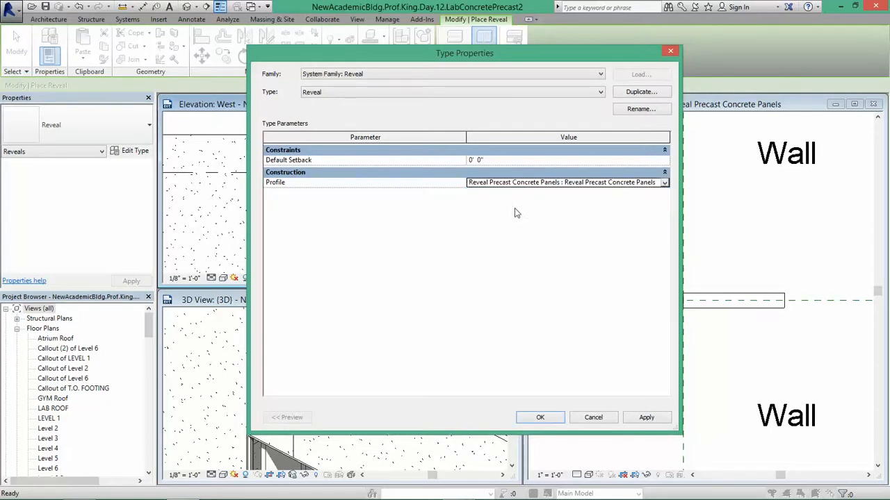
{"action": "left_click", "coordinate": [660, 93]}
{"action": "left_click", "coordinate": [479, 203]}
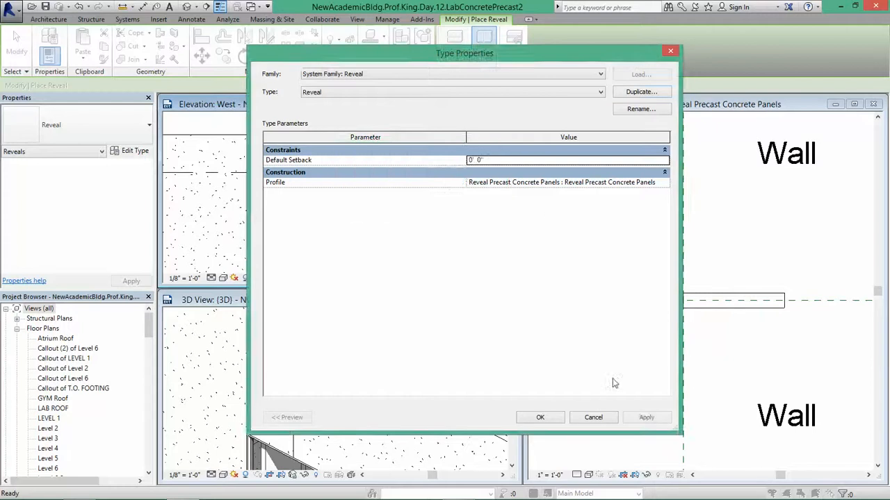
{"action": "left_click", "coordinate": [594, 417]}
Step: Duplicate the reveal type as Reveal Precast Concrete Panel 3/4" and assign it the Reveal Precast Concrete Panels profile
{"action": "left_click", "coordinate": [131, 151]}
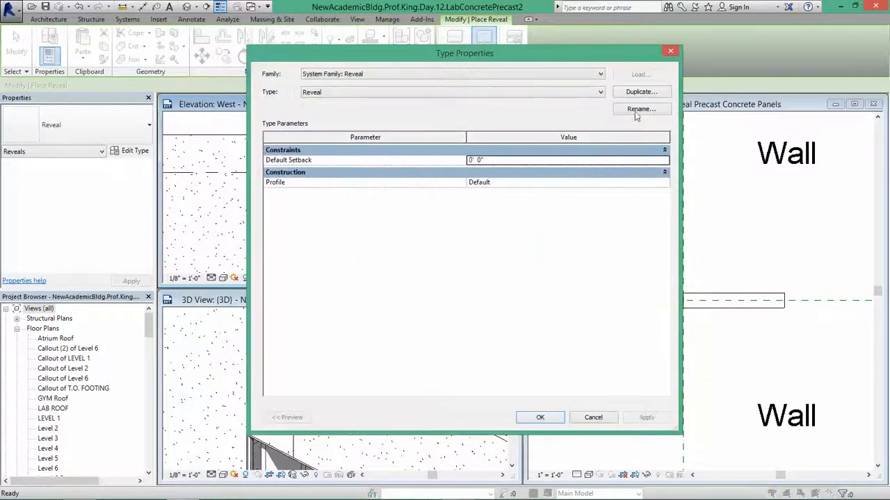
{"action": "left_click", "coordinate": [644, 93]}
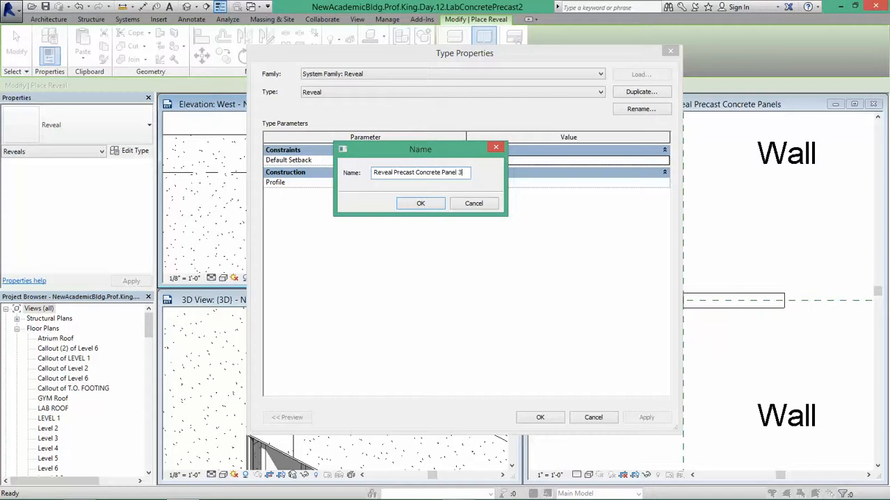
{"action": "left_click", "coordinate": [421, 203]}
{"action": "left_click", "coordinate": [664, 185]}
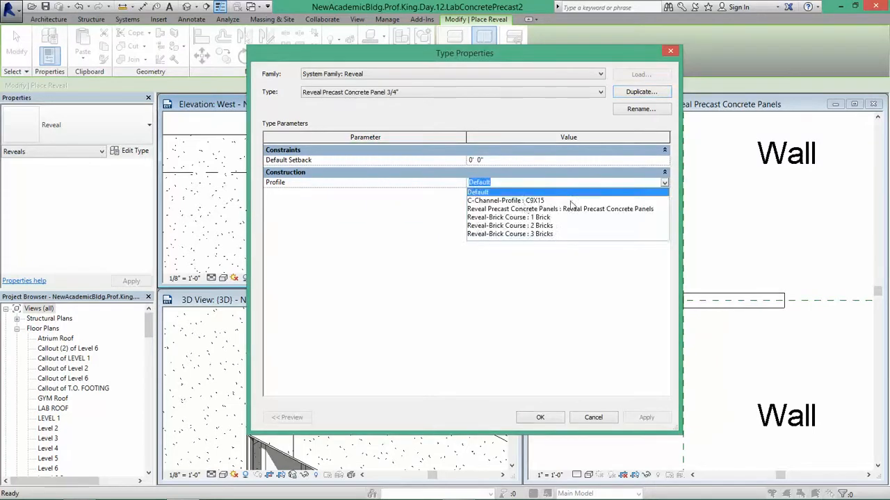
{"action": "left_click", "coordinate": [519, 209]}
{"action": "left_click", "coordinate": [540, 418]}
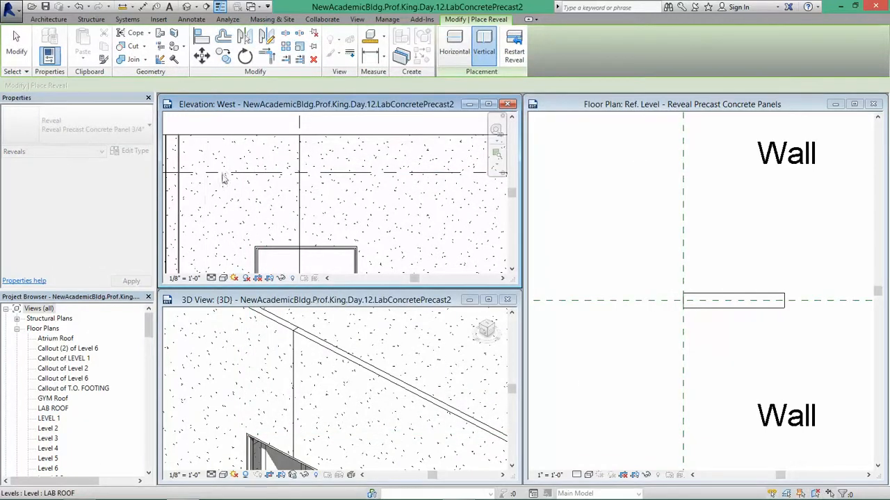
Step: Place a vertical reveal along the joint between the upper precast panels in the West elevation
{"action": "scroll", "coordinate": [308, 187], "scroll_direction": "up", "scroll_amount": 5}
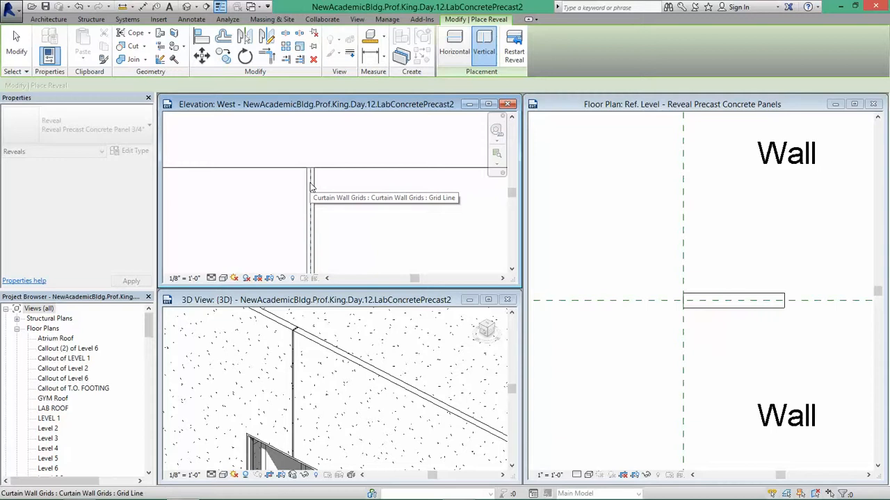
{"action": "key", "text": "Escape"}
{"action": "key", "text": "Escape"}
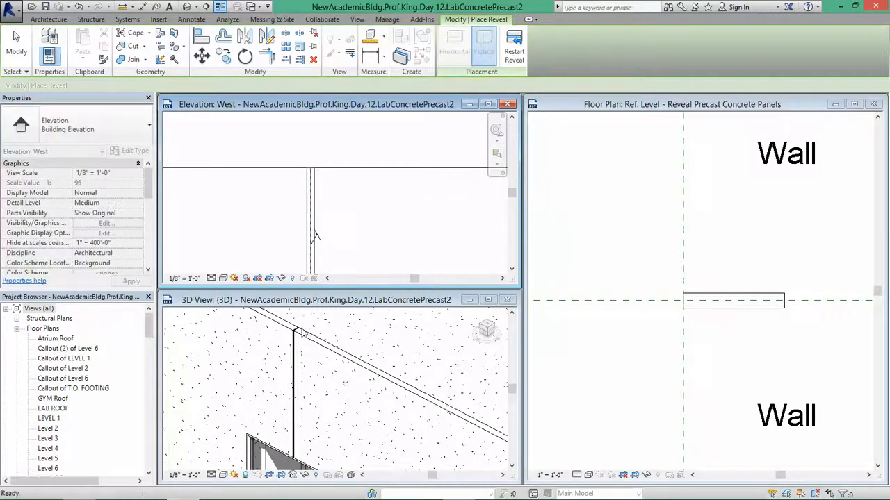
Step: Examine the placed reveal at the panel joint in the 3D view and West elevation, comparing its position with the profile
{"action": "scroll", "coordinate": [294, 338], "scroll_direction": "up", "scroll_amount": 5}
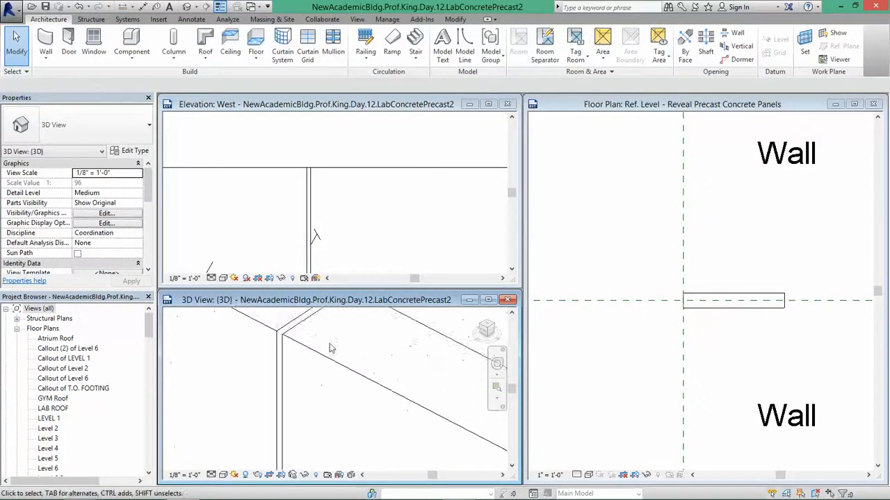
{"action": "middle_click_drag", "start_coordinate": [329, 390], "coordinate": [332, 393]}
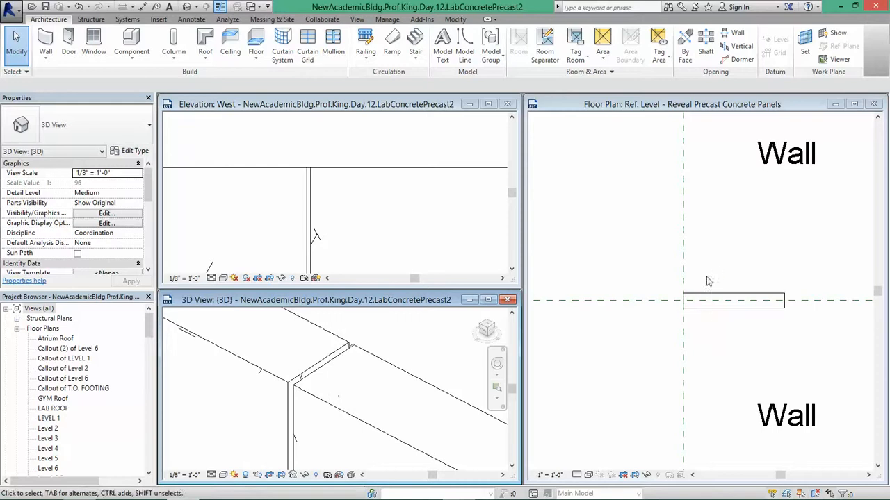
{"action": "scroll", "coordinate": [310, 182], "scroll_direction": "up", "scroll_amount": 2}
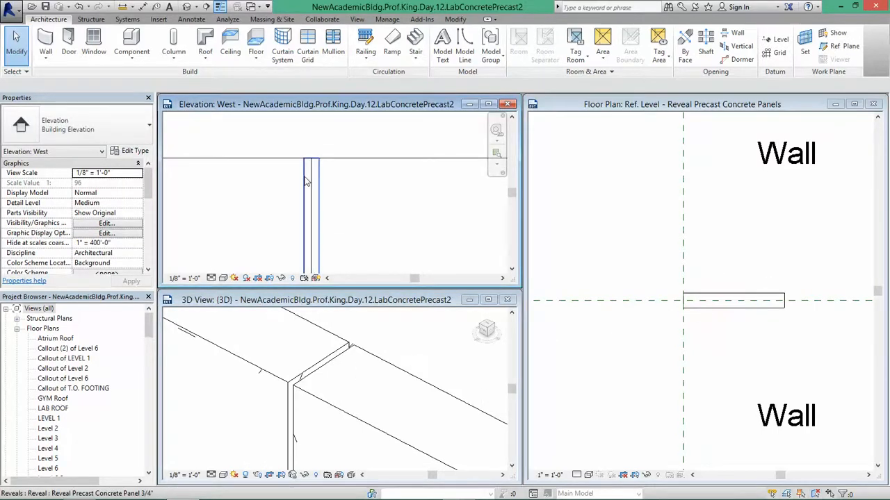
{"action": "left_click", "coordinate": [309, 182]}
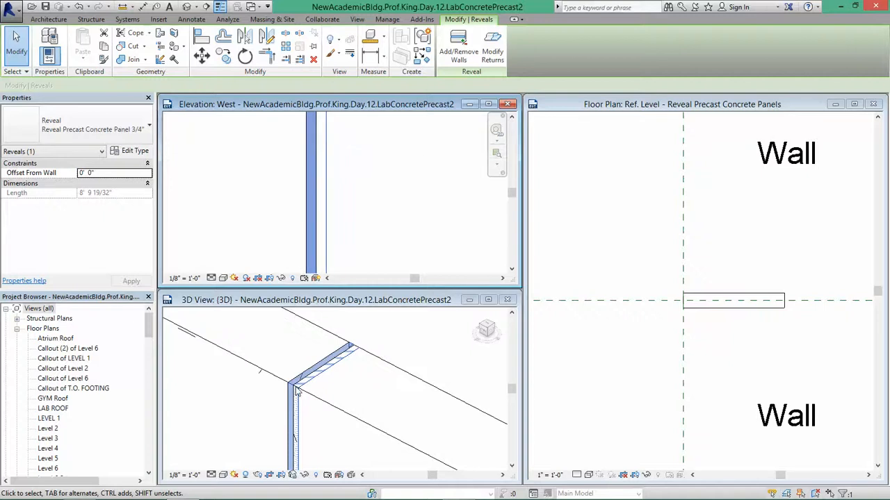
{"action": "scroll", "coordinate": [292, 402], "scroll_direction": "up", "scroll_amount": 4}
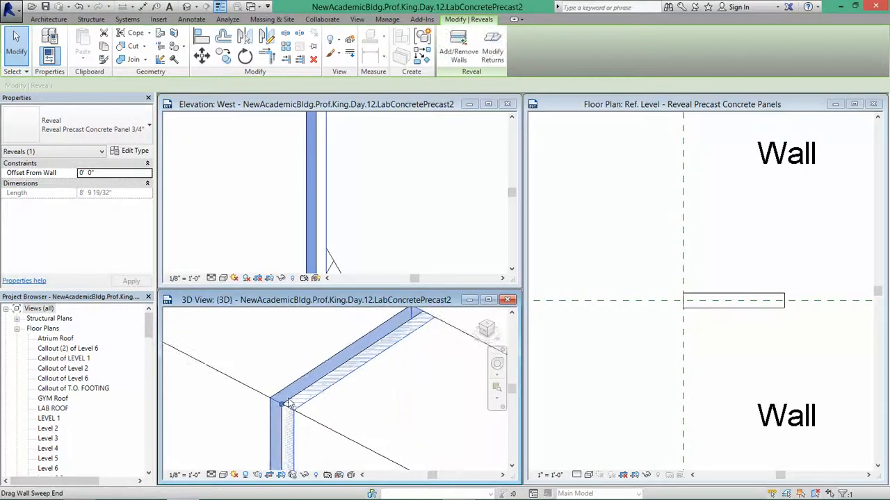
{"action": "scroll", "coordinate": [271, 389], "scroll_direction": "down", "scroll_amount": 3}
{"action": "middle_click_drag", "start_coordinate": [269, 386], "coordinate": [294, 389], "text": "shift"}
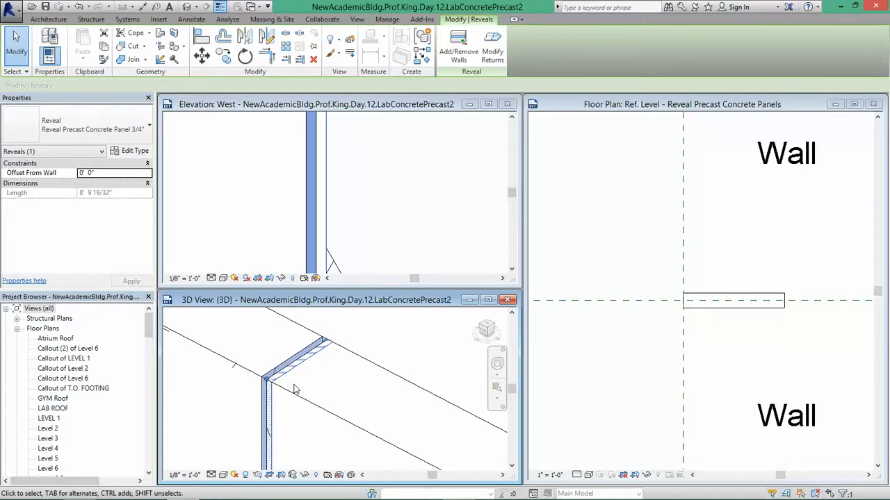
{"action": "scroll", "coordinate": [283, 388], "scroll_direction": "up", "scroll_amount": 3}
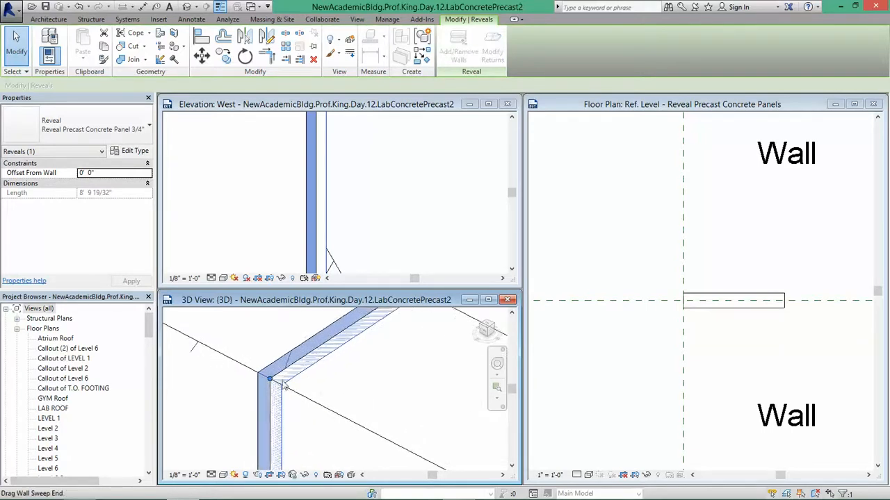
Step: Try to move the profile rectangle down so its upper edge lies on the horizontal reference plane in the family
{"action": "double_click", "coordinate": [733, 307]}
{"action": "left_click_drag", "start_coordinate": [656, 266], "coordinate": [803, 344]}
{"action": "key", "text": "m"}
{"action": "key", "text": "v"}
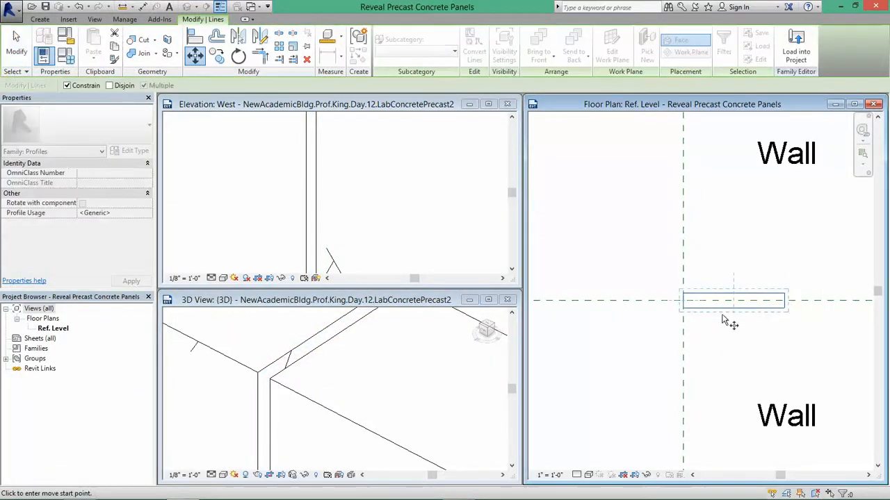
{"action": "left_click", "coordinate": [684, 302]}
{"action": "left_click", "coordinate": [684, 304]}
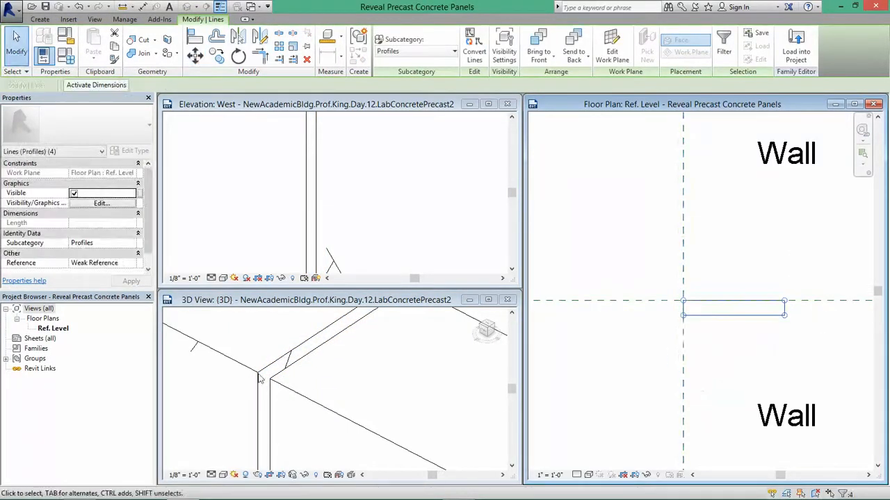
{"action": "left_click", "coordinate": [650, 356]}
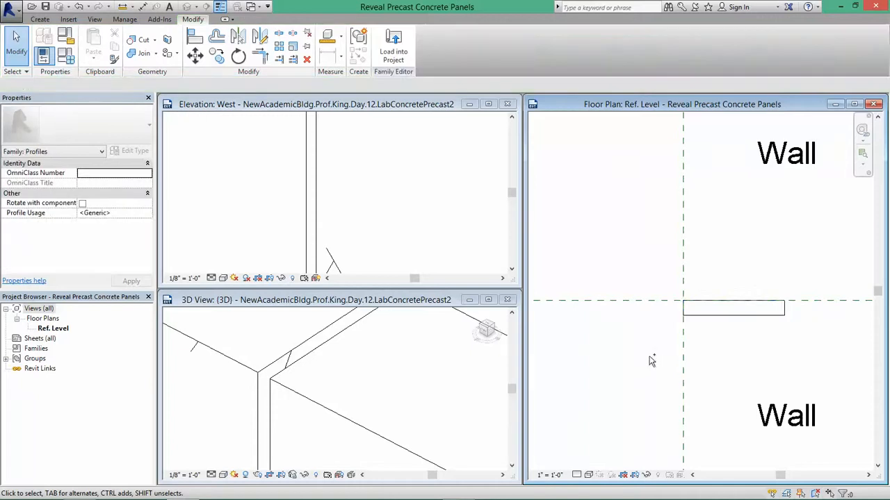
Step: Add the adjoining precast panel across the joint to the placed reveal so both panels are cut
{"action": "left_click", "coordinate": [312, 366]}
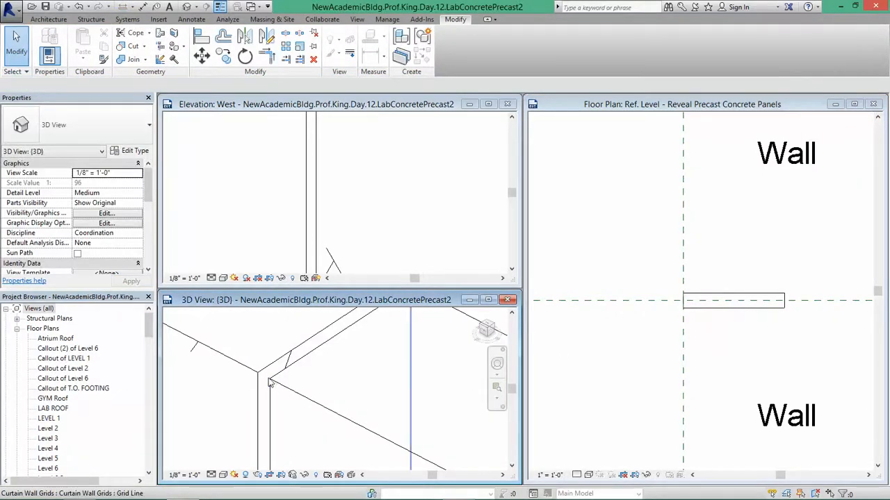
{"action": "left_click", "coordinate": [282, 379]}
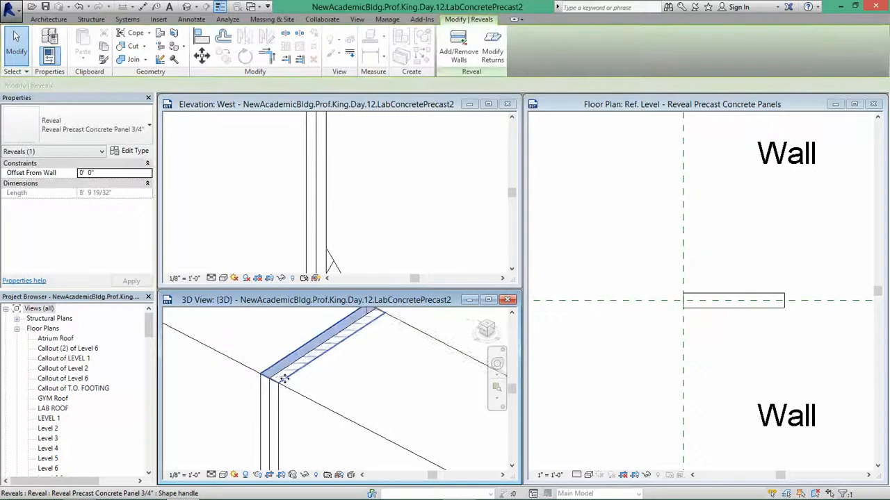
{"action": "left_click", "coordinate": [469, 47]}
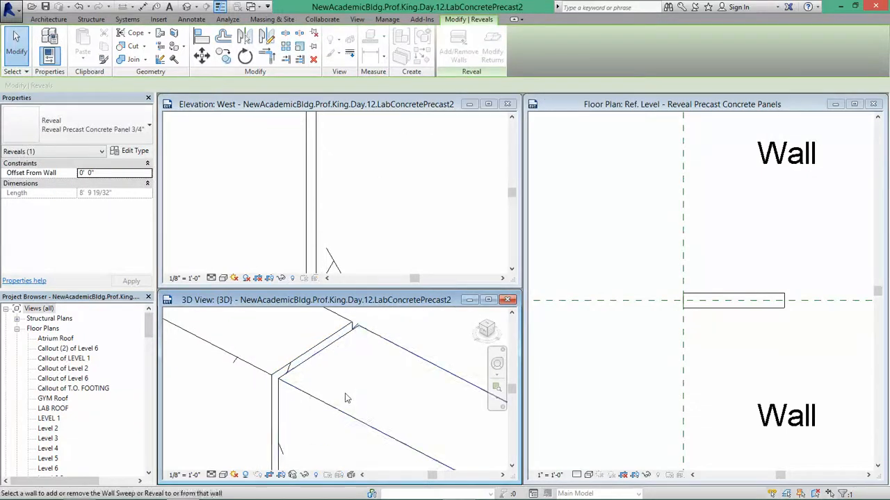
{"action": "left_click", "coordinate": [344, 417]}
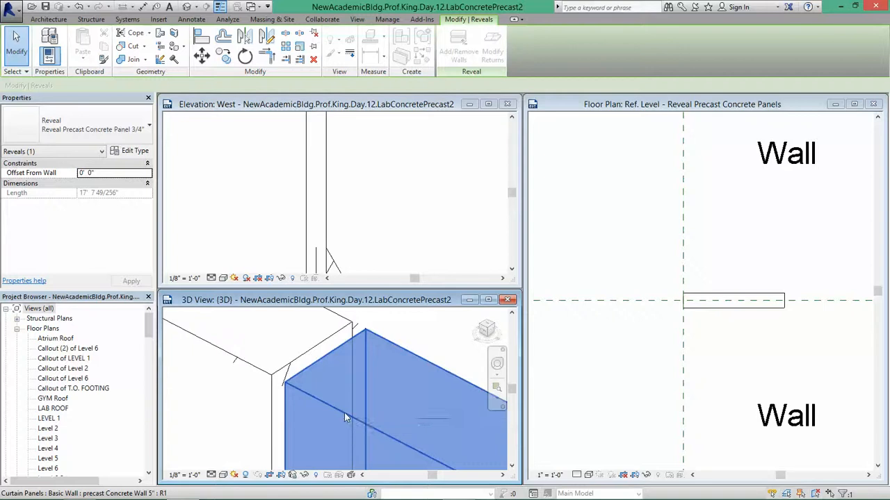
{"action": "key", "text": "Escape"}
{"action": "key", "text": "Escape"}
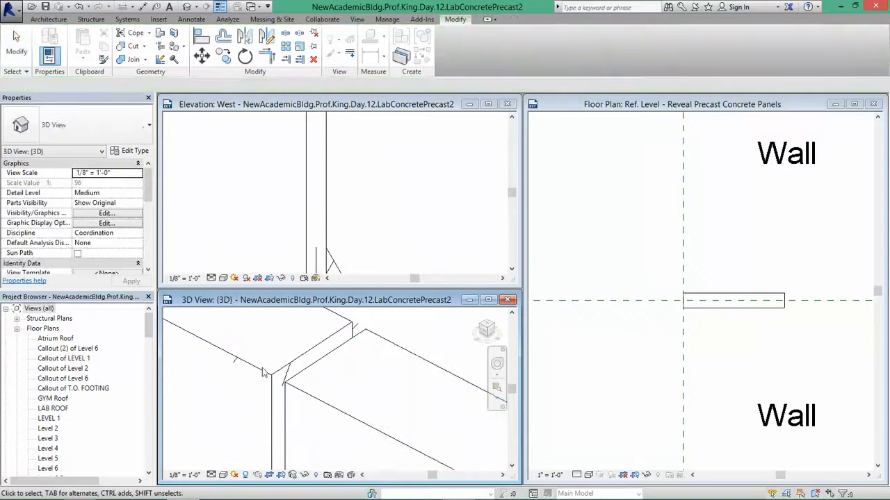
Step: Examine the cut panel joint in the 3D view and West elevation and locate the next joint needing a reveal
{"action": "left_click", "coordinate": [378, 202]}
{"action": "scroll", "coordinate": [381, 211], "scroll_direction": "down", "scroll_amount": 2}
{"action": "scroll", "coordinate": [381, 211], "scroll_direction": "up", "scroll_amount": 5}
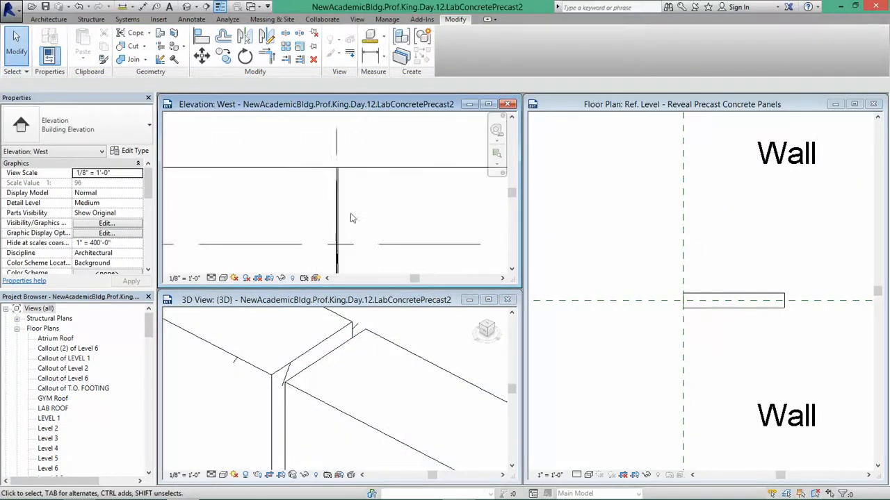
{"action": "left_click", "coordinate": [339, 348]}
{"action": "scroll", "coordinate": [344, 358], "scroll_direction": "up", "scroll_amount": 4}
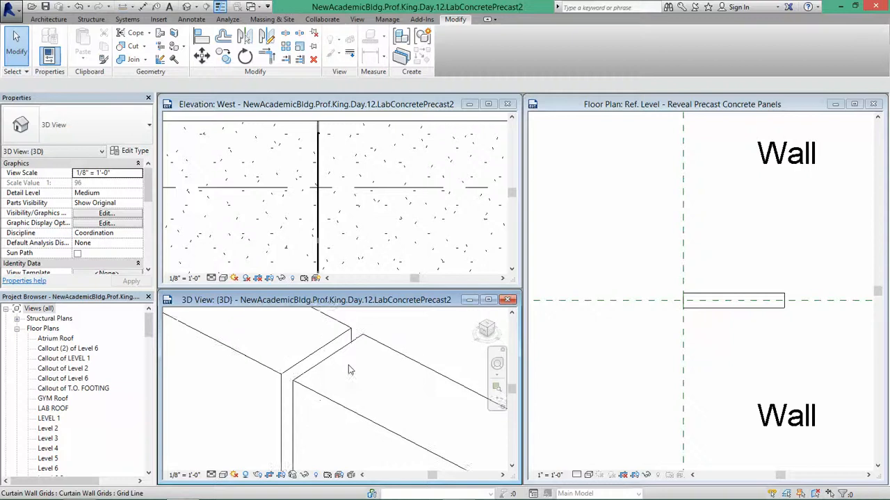
{"action": "left_click", "coordinate": [344, 197]}
{"action": "scroll", "coordinate": [322, 137], "scroll_direction": "up", "scroll_amount": 4}
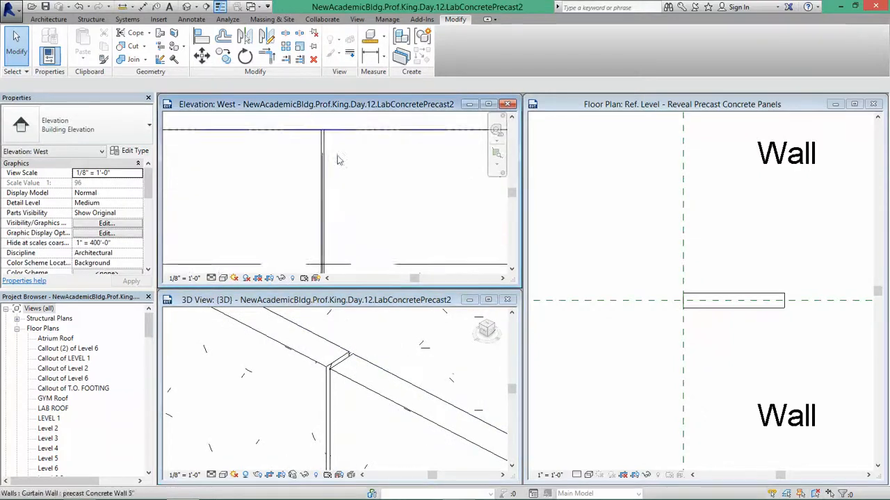
{"action": "scroll", "coordinate": [424, 201], "scroll_direction": "down", "scroll_amount": 4}
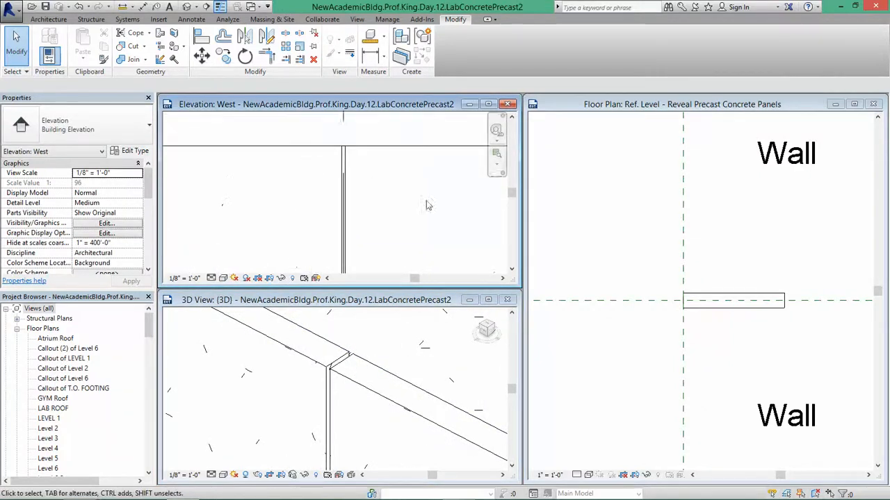
{"action": "scroll", "coordinate": [369, 213], "scroll_direction": "up", "scroll_amount": 4}
{"action": "scroll", "coordinate": [369, 213], "scroll_direction": "down", "scroll_amount": 2}
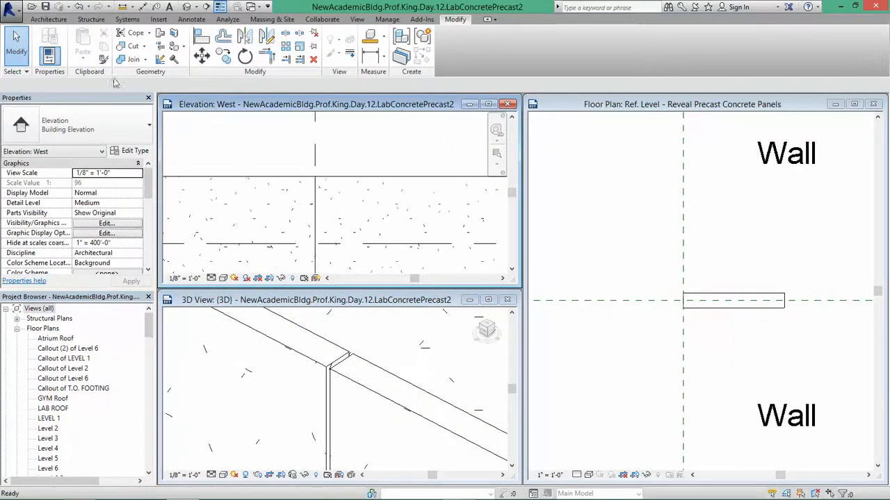
Step: Place a vertical Reveal Precast Concrete Panel 3/4" reveal along the next panel joint in the West elevation
{"action": "left_click", "coordinate": [48, 19]}
{"action": "left_click", "coordinate": [45, 63]}
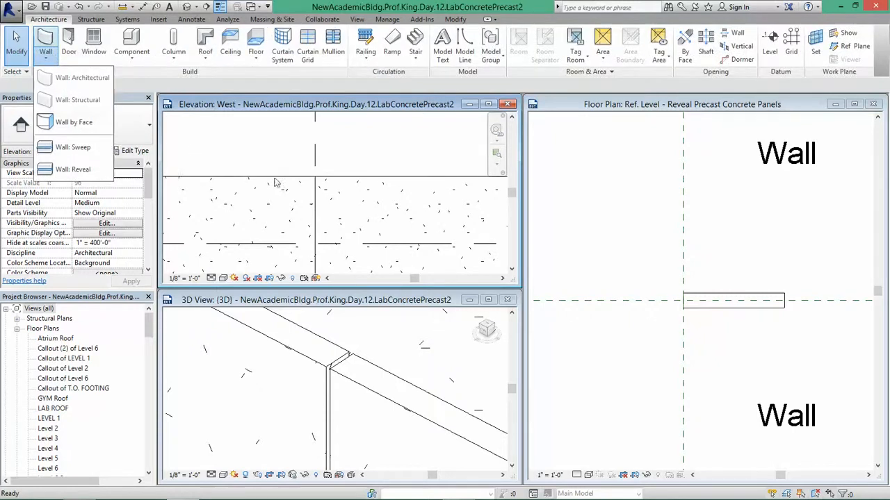
{"action": "left_click", "coordinate": [73, 170]}
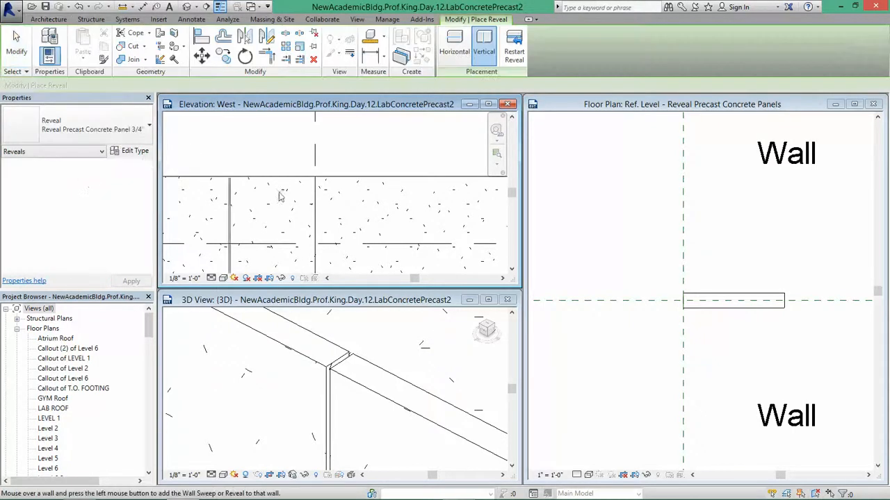
{"action": "scroll", "coordinate": [319, 186], "scroll_direction": "up", "scroll_amount": 3}
{"action": "left_click", "coordinate": [313, 185]}
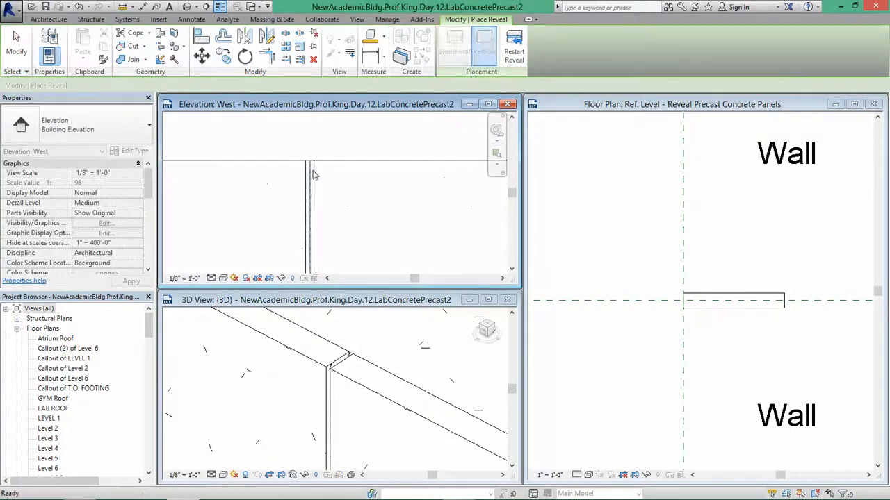
{"action": "key", "text": "Escape"}
{"action": "key", "text": "Escape"}
Step: Add the panel on the other side of the joint to the newly placed vertical reveal
{"action": "left_click", "coordinate": [311, 208]}
{"action": "left_click", "coordinate": [466, 56]}
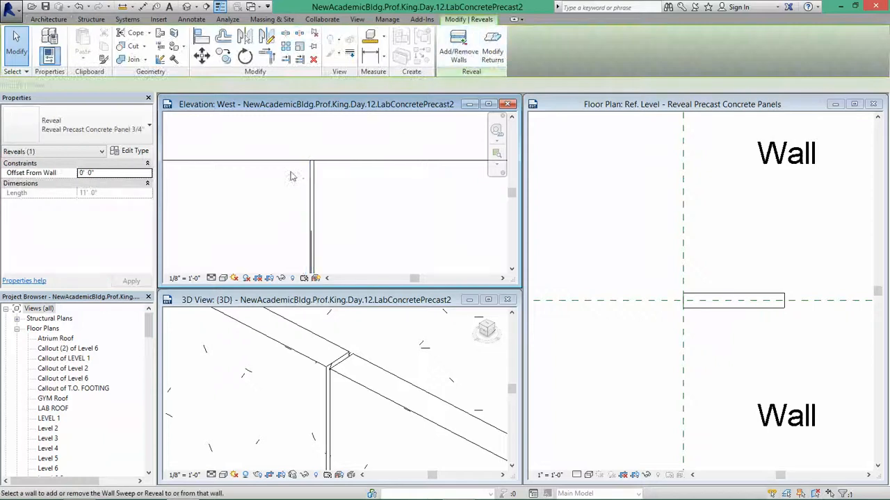
{"action": "left_click", "coordinate": [366, 201]}
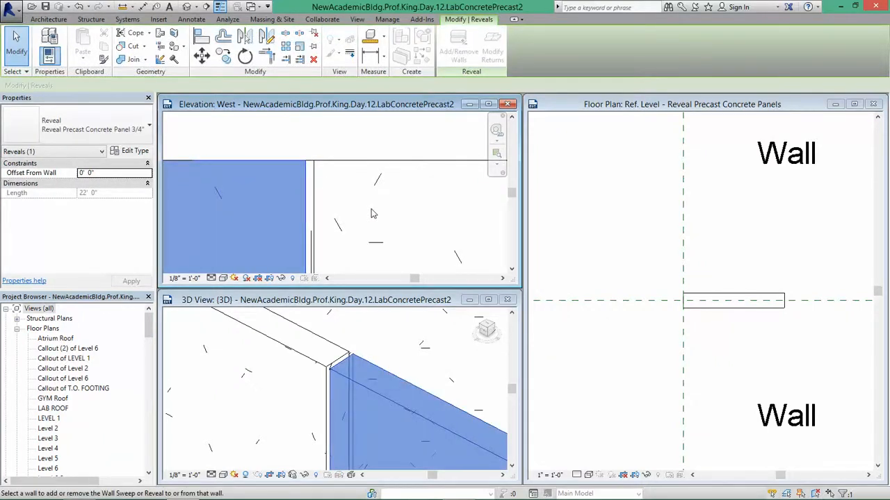
{"action": "key", "text": "Escape"}
{"action": "key", "text": "Escape"}
Step: Place a horizontal Reveal Precast Concrete Panel 3/4" reveal along the horizontal panel joint beside the window in the West elevation
{"action": "scroll", "coordinate": [314, 217], "scroll_direction": "down", "scroll_amount": 3}
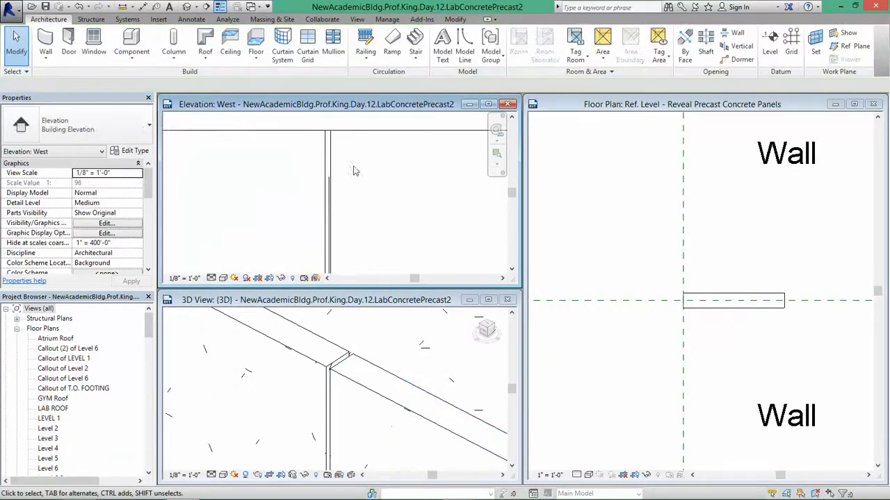
{"action": "scroll", "coordinate": [314, 217], "scroll_direction": "up", "scroll_amount": 5}
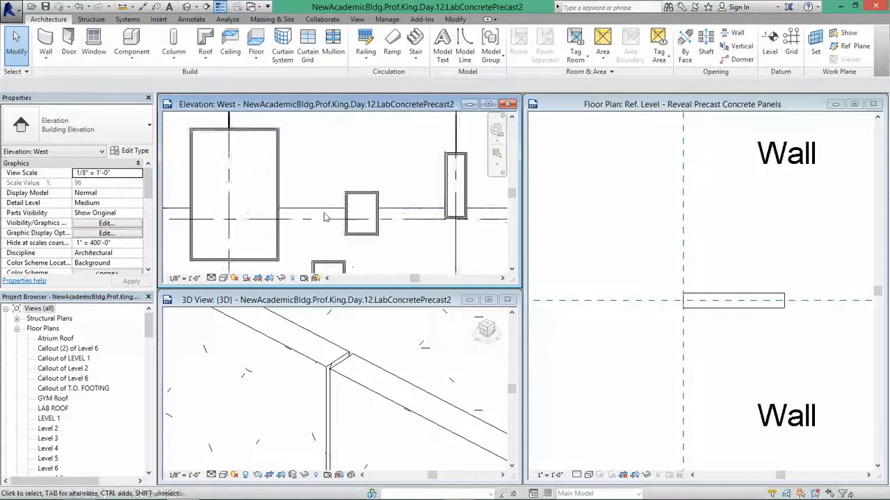
{"action": "left_click", "coordinate": [45, 60]}
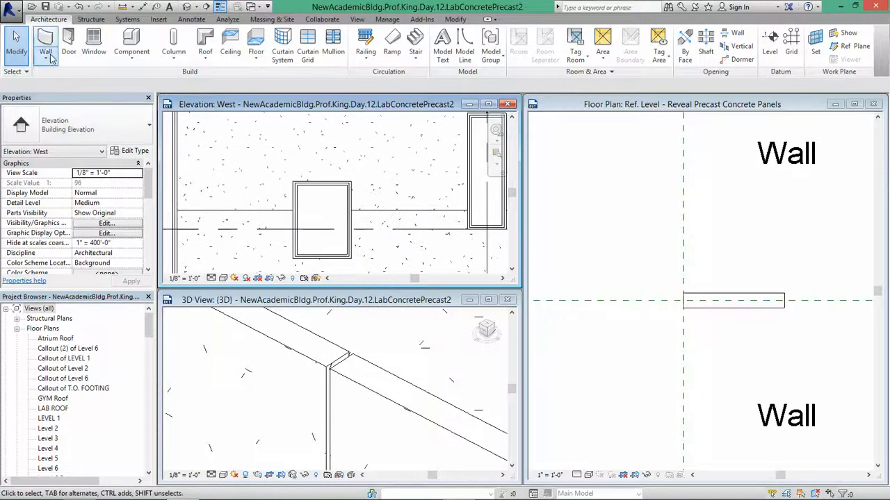
{"action": "left_click", "coordinate": [72, 171]}
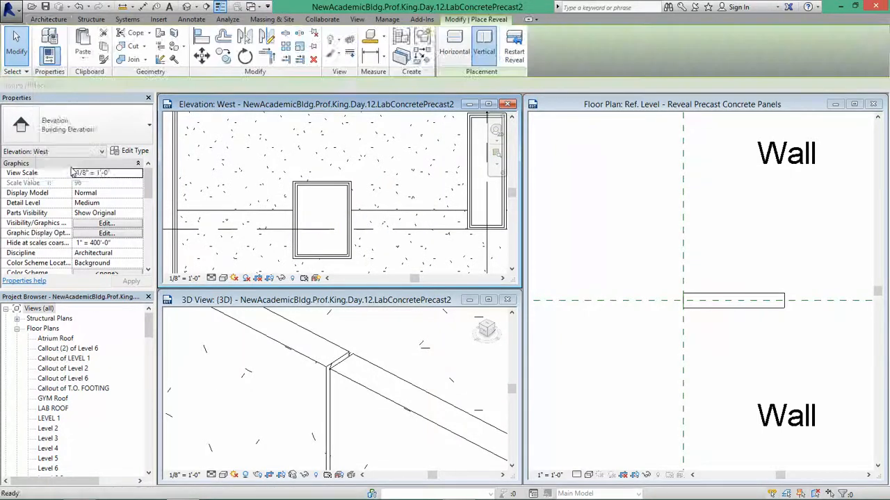
{"action": "left_click", "coordinate": [454, 45]}
{"action": "scroll", "coordinate": [235, 212], "scroll_direction": "up", "scroll_amount": 5}
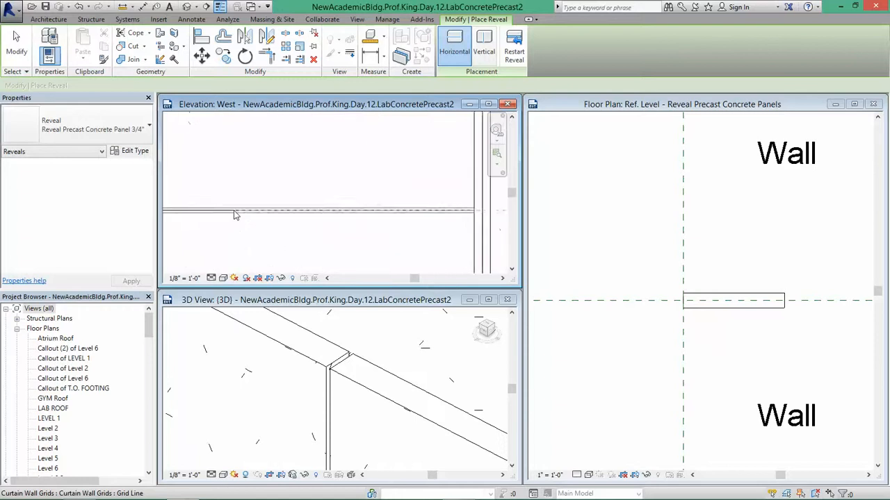
{"action": "key", "text": "Escape"}
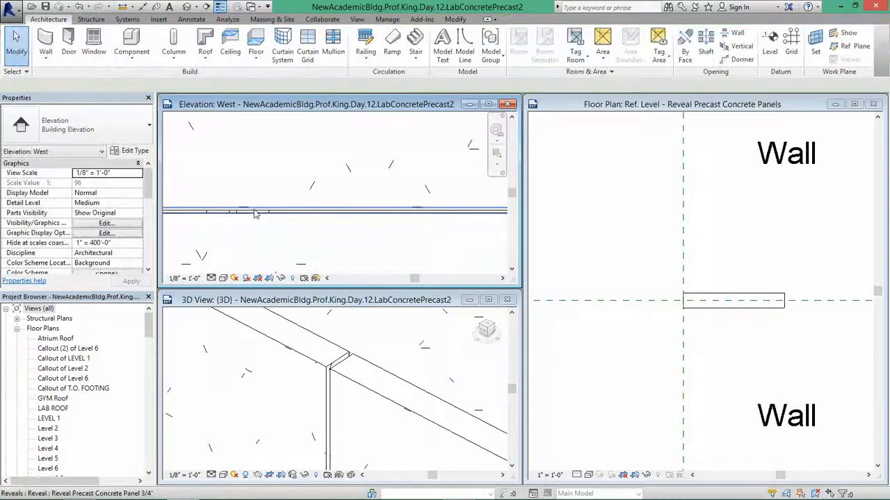
Step: Add the precast panel on the other side of the horizontal joint to the newly placed reveal
{"action": "left_click", "coordinate": [255, 212]}
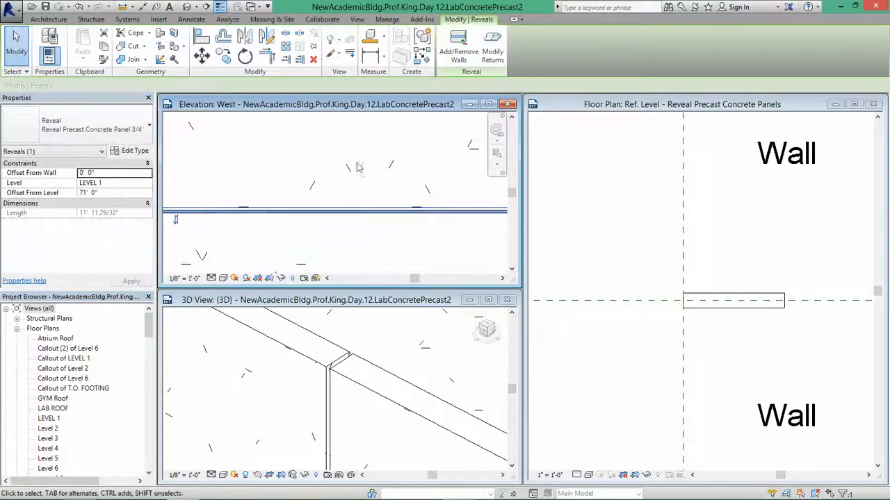
{"action": "left_click", "coordinate": [289, 214]}
{"action": "key", "text": "Escape"}
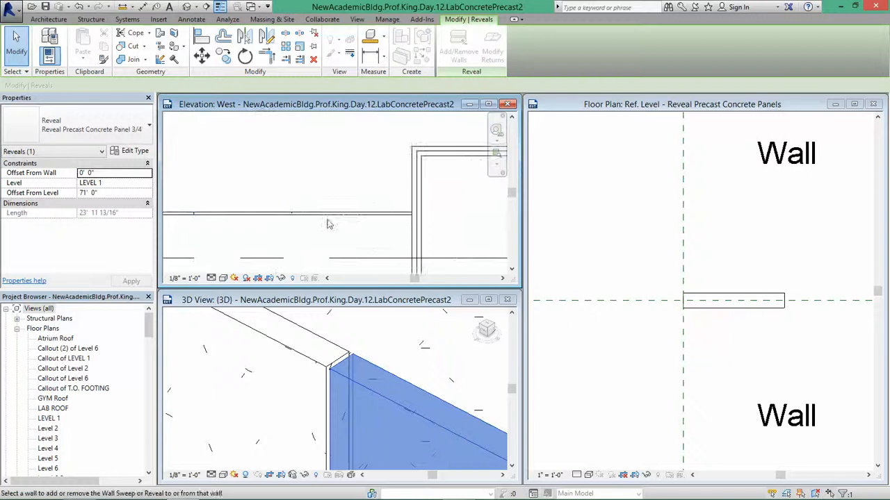
{"action": "key", "text": "Escape"}
Step: Maximize the 3D view and select the upper precast panel between the vertical reveals to check its extent
{"action": "scroll", "coordinate": [352, 238], "scroll_direction": "down", "scroll_amount": 4}
{"action": "scroll", "coordinate": [353, 239], "scroll_direction": "down", "scroll_amount": 3}
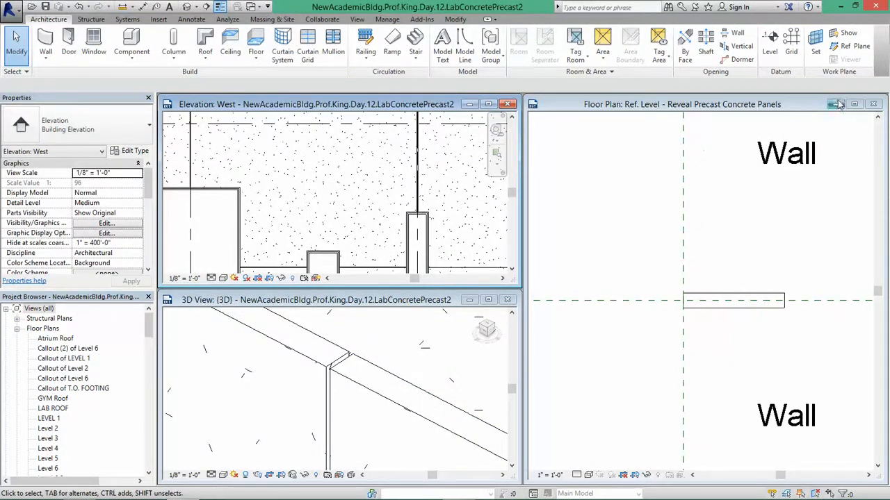
{"action": "left_click", "coordinate": [487, 300]}
{"action": "scroll", "coordinate": [452, 278], "scroll_direction": "down", "scroll_amount": 2}
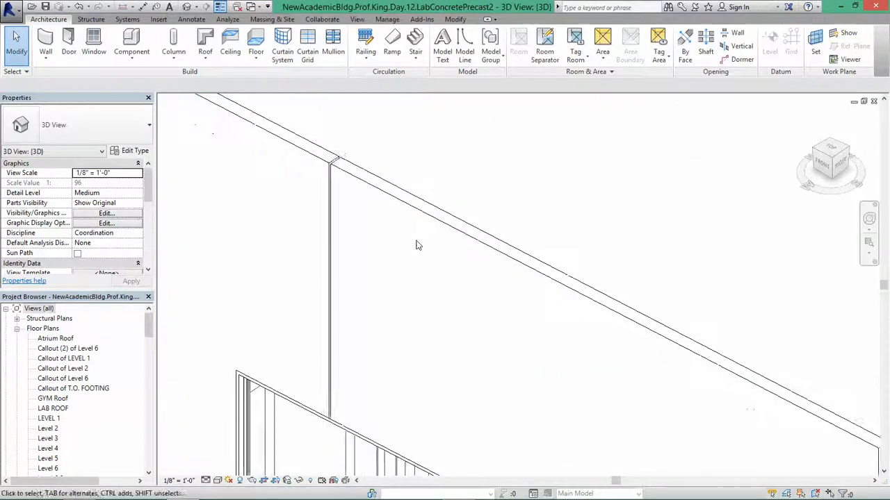
{"action": "mouse_move", "coordinate": [415, 244]}
{"action": "middle_mouse_down"}
{"action": "mouse_move", "coordinate": [461, 303]}
{"action": "mouse_move", "coordinate": [406, 212]}
{"action": "middle_mouse_up"}
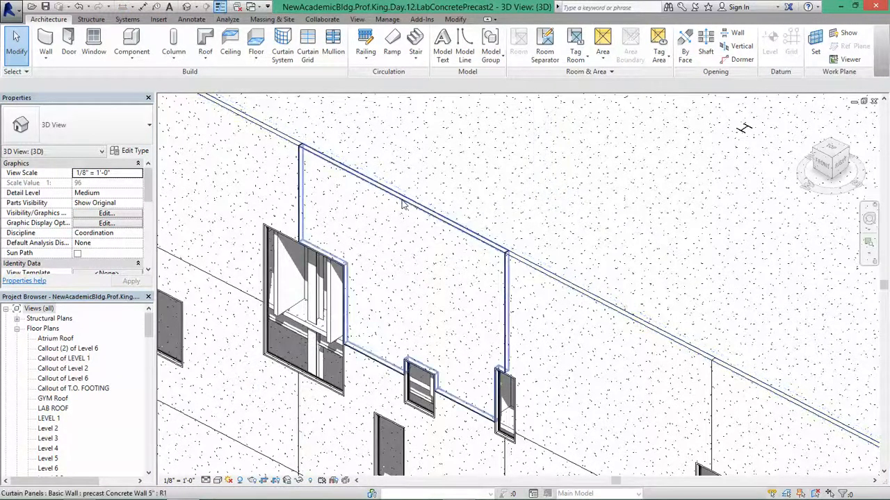
{"action": "left_click", "coordinate": [401, 205]}
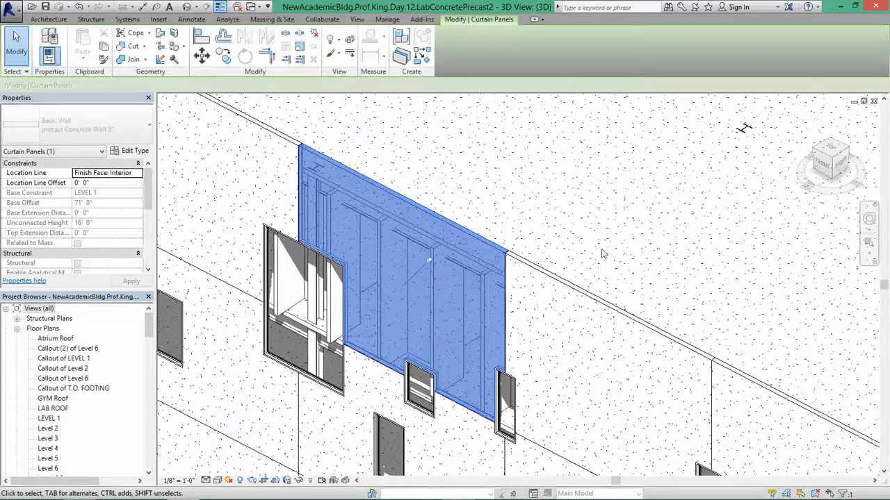
{"action": "key", "text": "Escape"}
Step: Examine the horizontal reveal beside the large window and the vertical reveals at the neighbouring panel joints in the 3D view
{"action": "scroll", "coordinate": [356, 297], "scroll_direction": "up", "scroll_amount": 4}
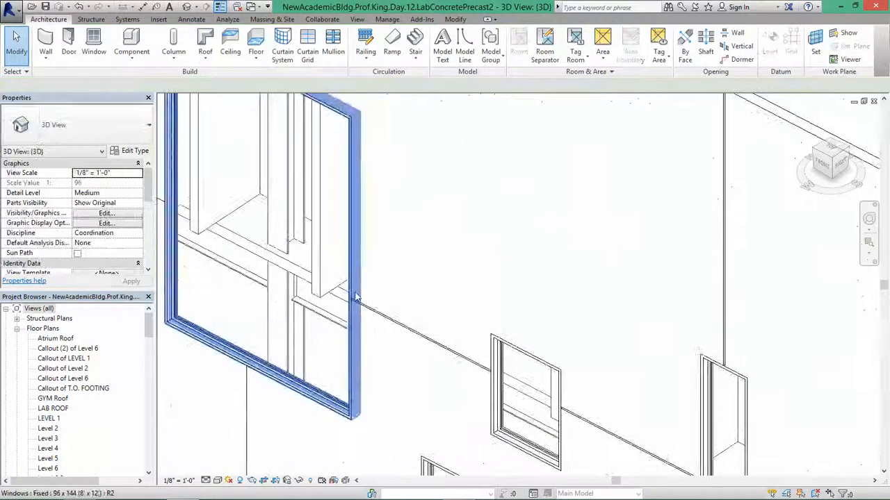
{"action": "scroll", "coordinate": [355, 298], "scroll_direction": "up", "scroll_amount": 5}
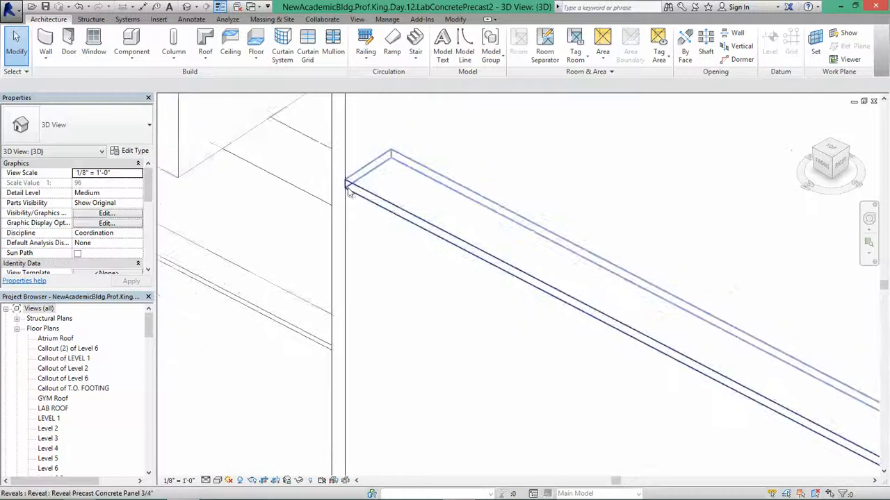
{"action": "scroll", "coordinate": [349, 193], "scroll_direction": "down", "scroll_amount": 3}
{"action": "scroll", "coordinate": [511, 299], "scroll_direction": "down", "scroll_amount": 2}
{"action": "middle_click_drag", "start_coordinate": [517, 324], "coordinate": [230, 208]}
{"action": "scroll", "coordinate": [484, 303], "scroll_direction": "down", "scroll_amount": 1}
{"action": "scroll", "coordinate": [632, 382], "scroll_direction": "down", "scroll_amount": 2}
{"action": "middle_click_drag", "start_coordinate": [633, 382], "coordinate": [626, 348]}
{"action": "scroll", "coordinate": [640, 253], "scroll_direction": "down", "scroll_amount": 2}
{"action": "scroll", "coordinate": [586, 242], "scroll_direction": "up", "scroll_amount": 3}
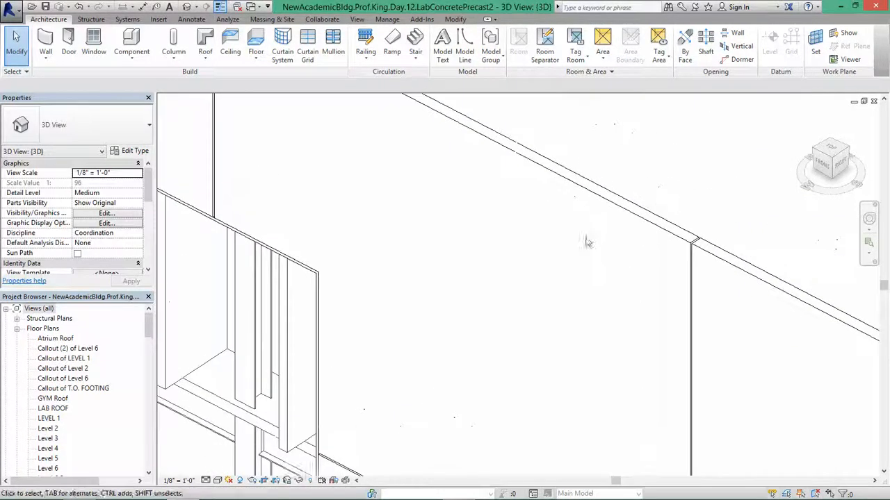
{"action": "scroll", "coordinate": [586, 242], "scroll_direction": "down", "scroll_amount": 2}
{"action": "middle_click_drag", "start_coordinate": [586, 242], "coordinate": [443, 266]}
{"action": "scroll", "coordinate": [530, 293], "scroll_direction": "up", "scroll_amount": 1}
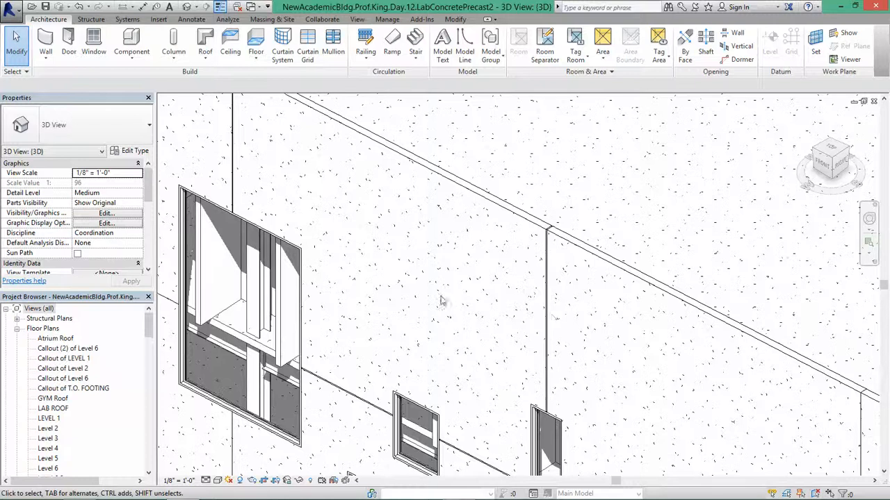
{"action": "scroll", "coordinate": [558, 304], "scroll_direction": "down", "scroll_amount": 2}
{"action": "scroll", "coordinate": [582, 334], "scroll_direction": "up", "scroll_amount": 1}
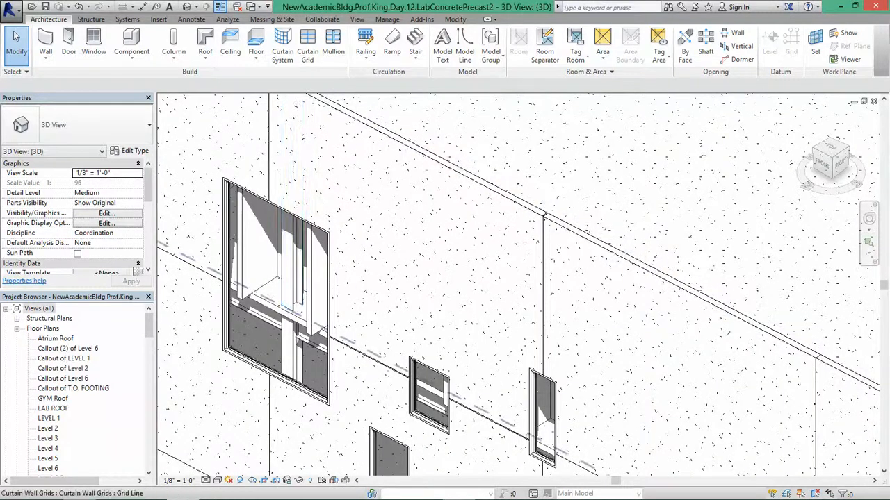
Step: Create a new building component schedule for the Curtain Panels category with the New Construction phase
{"action": "left_click_drag", "start_coordinate": [150, 326], "coordinate": [145, 421]}
{"action": "left_click", "coordinate": [57, 359]}
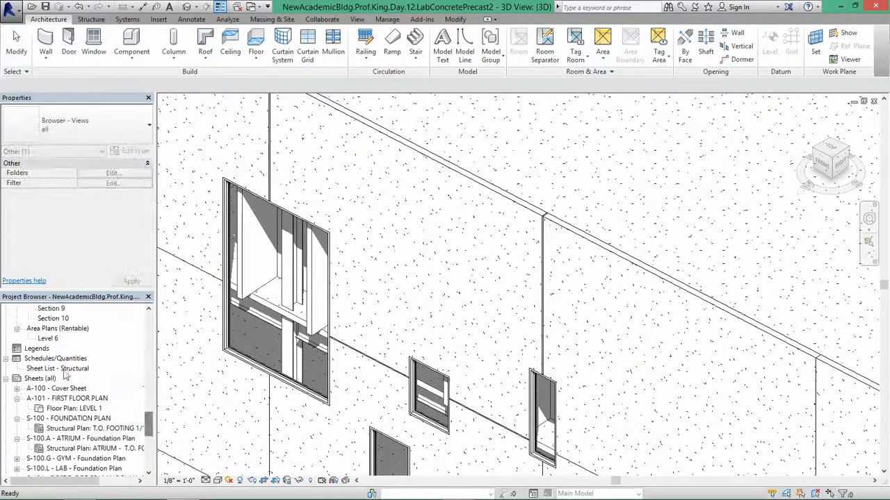
{"action": "right_click", "coordinate": [57, 359]}
{"action": "left_click", "coordinate": [112, 366]}
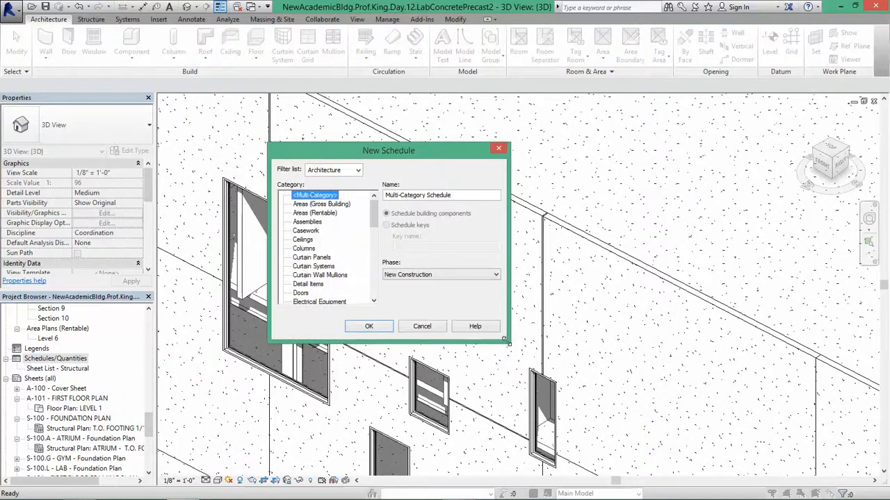
{"action": "left_click_drag", "start_coordinate": [505, 341], "coordinate": [590, 478]}
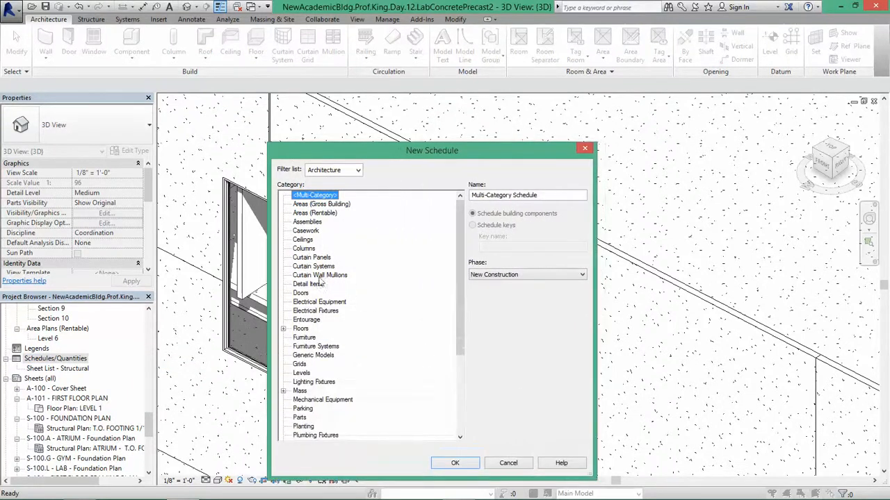
{"action": "left_click", "coordinate": [311, 258]}
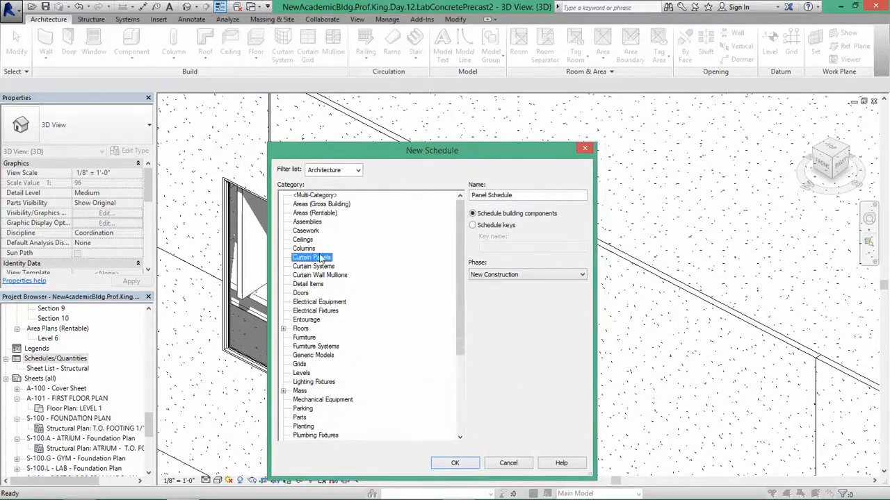
{"action": "left_click", "coordinate": [455, 463]}
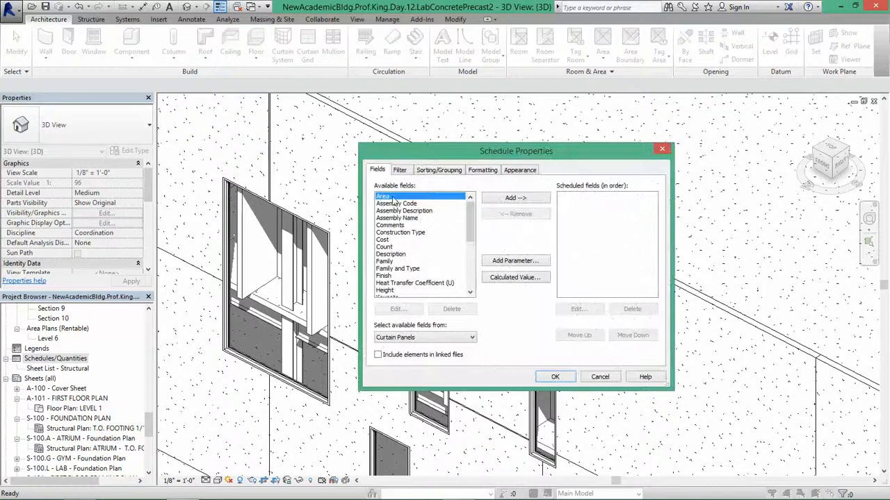
Step: Add the Area, Count, Height and Width fields to the curtain panel schedule
{"action": "left_click", "coordinate": [510, 200]}
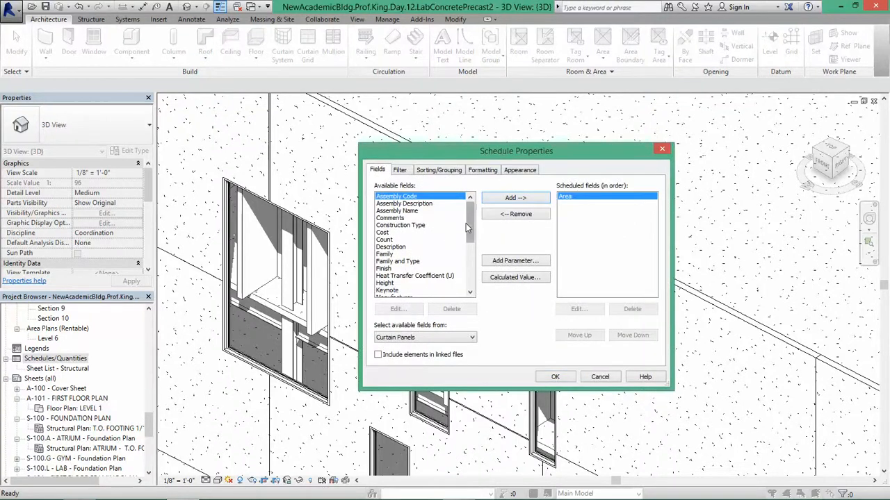
{"action": "left_click", "coordinate": [451, 238]}
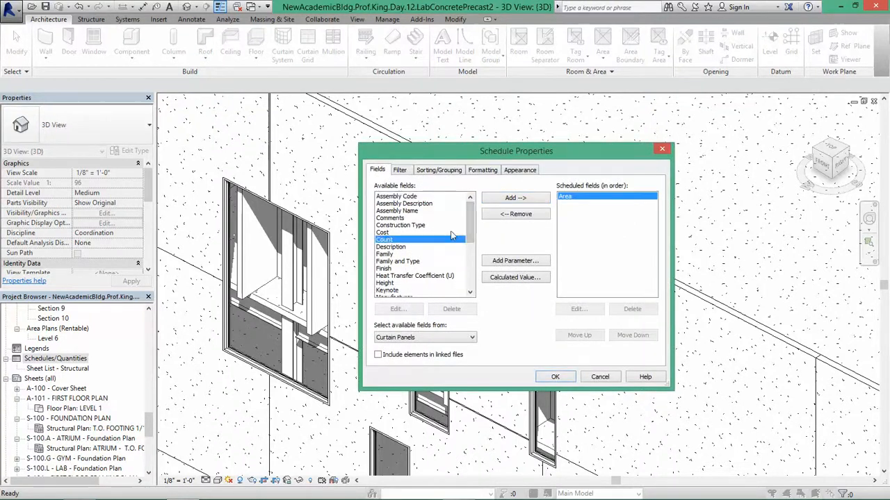
{"action": "left_click", "coordinate": [506, 199]}
{"action": "left_click_drag", "start_coordinate": [470, 217], "coordinate": [468, 242]}
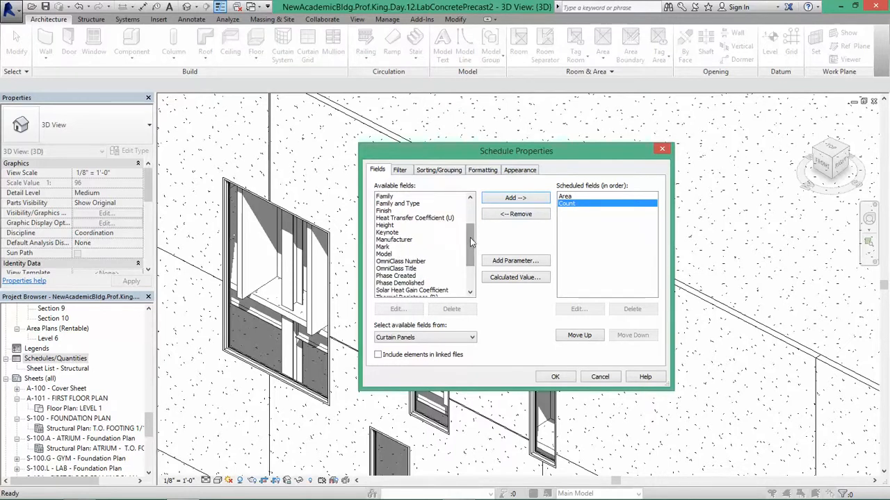
{"action": "left_click", "coordinate": [419, 226]}
{"action": "left_click", "coordinate": [523, 199]}
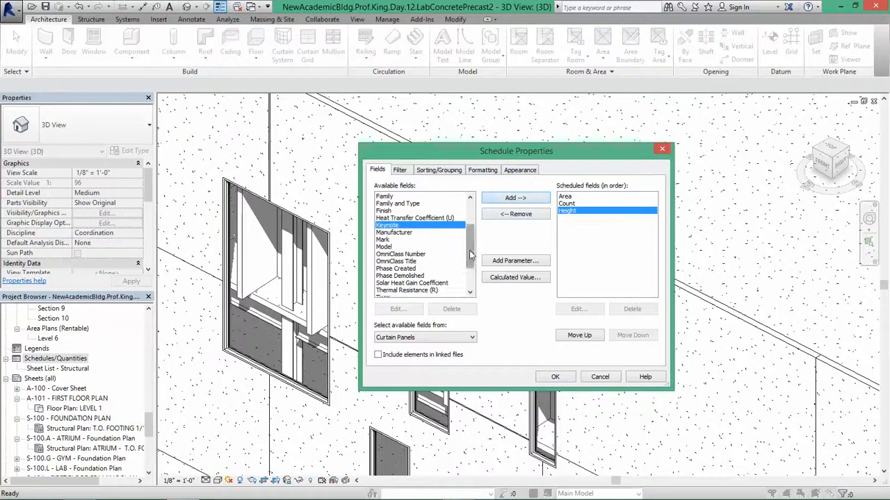
{"action": "left_click_drag", "start_coordinate": [470, 247], "coordinate": [472, 272]}
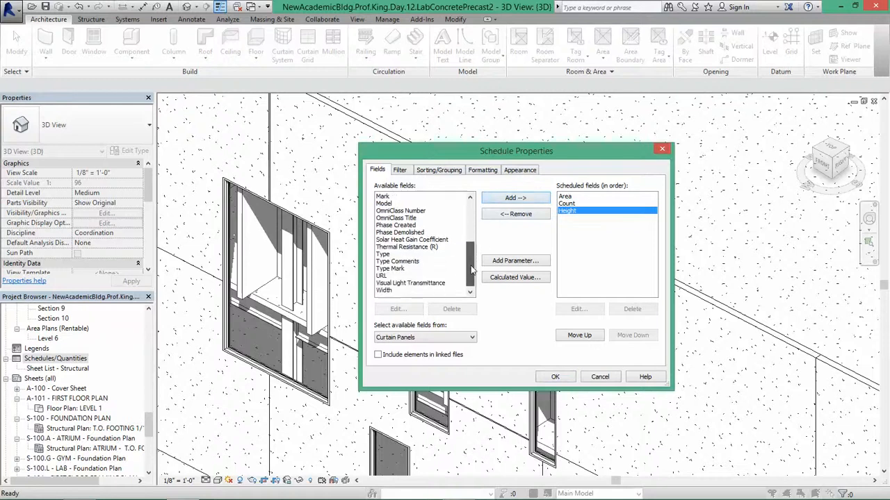
{"action": "left_click", "coordinate": [385, 291]}
{"action": "left_click", "coordinate": [515, 199]}
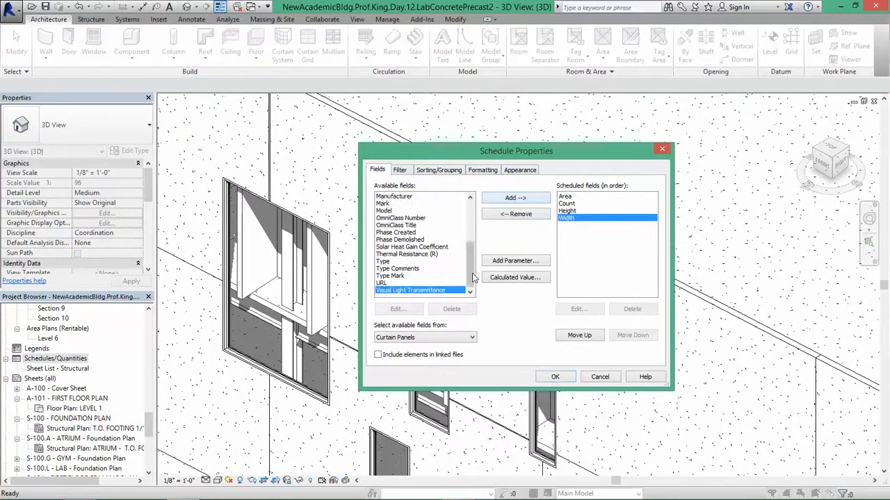
Step: Add the Mark and Type Mark fields to the schedule and generate it
{"action": "left_click_drag", "start_coordinate": [473, 278], "coordinate": [473, 264]}
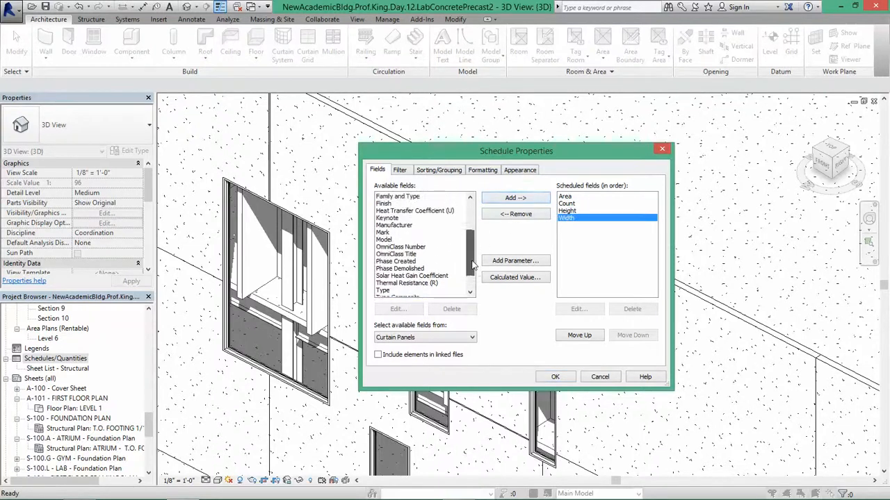
{"action": "left_click", "coordinate": [386, 233]}
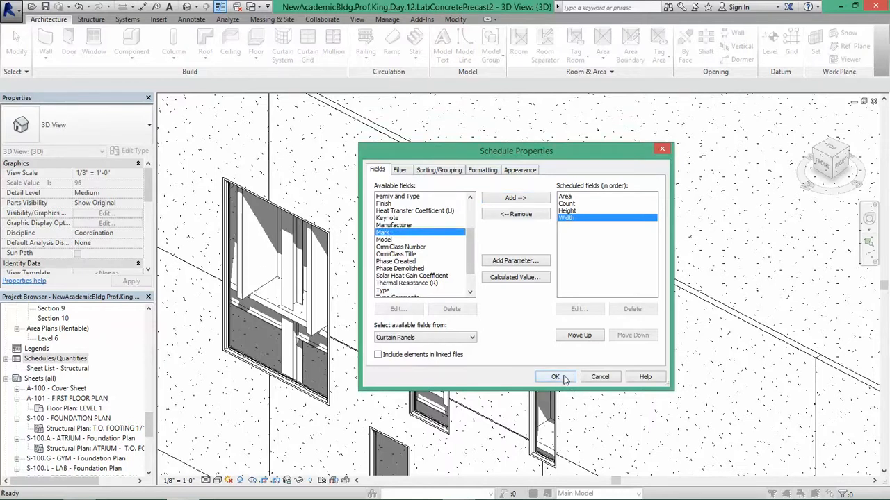
{"action": "left_click", "coordinate": [506, 199]}
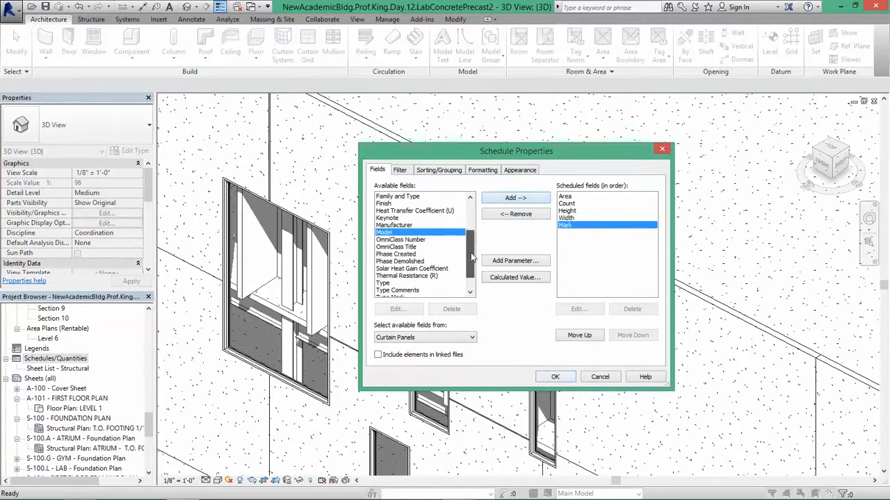
{"action": "left_click_drag", "start_coordinate": [472, 257], "coordinate": [473, 264]}
{"action": "left_click", "coordinate": [395, 277]}
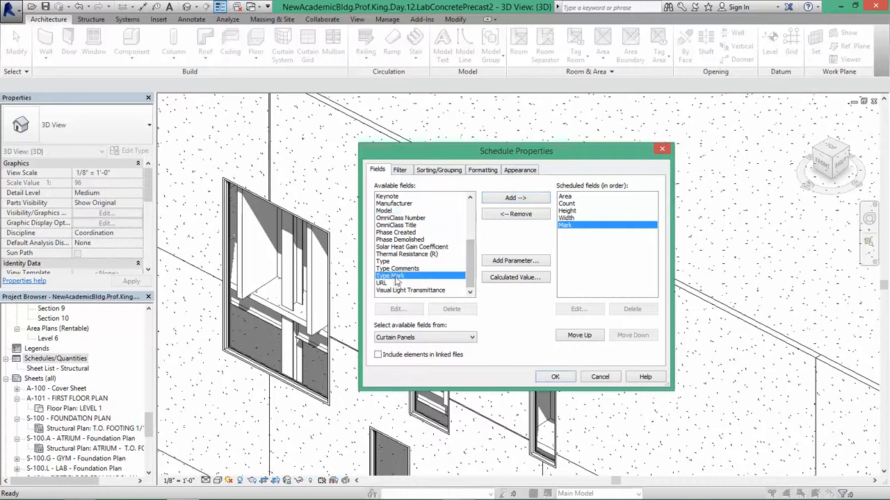
{"action": "left_click", "coordinate": [527, 199]}
{"action": "left_click", "coordinate": [566, 380]}
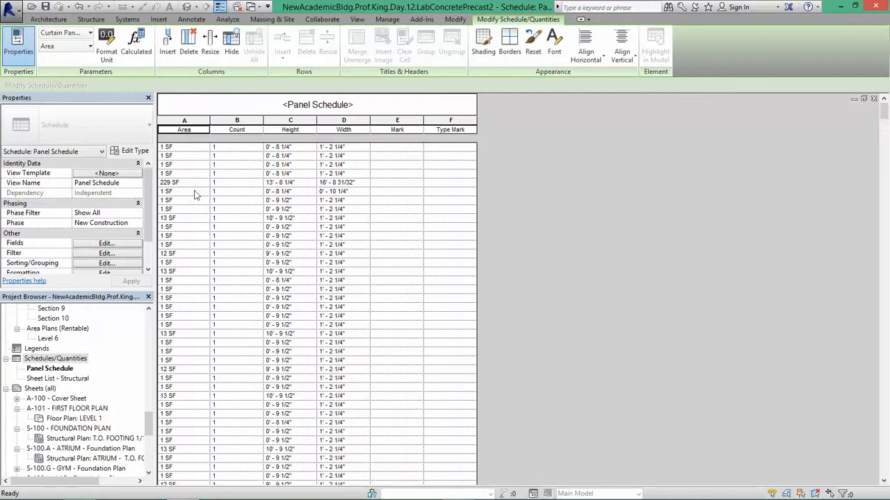
Step: Select the 229 SF row in the panel schedule and examine the corresponding panel in the West elevation
{"action": "left_click", "coordinate": [173, 183]}
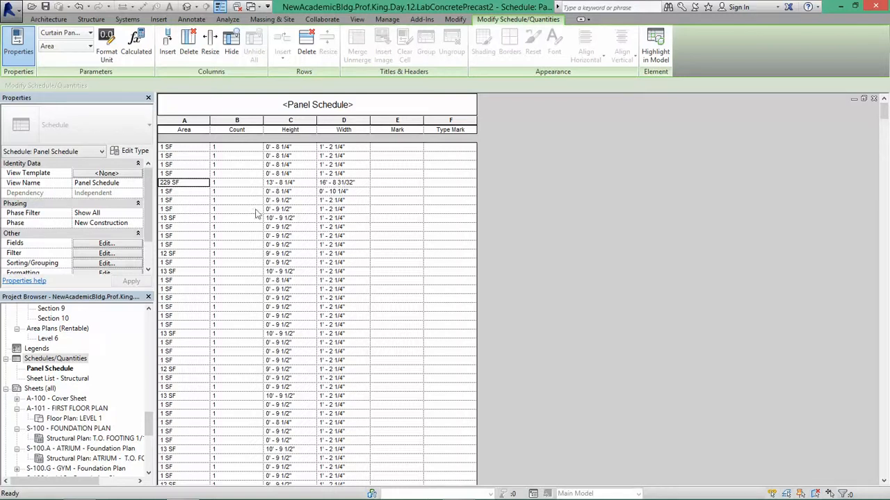
{"action": "left_click_drag", "start_coordinate": [149, 420], "coordinate": [148, 375]}
{"action": "scroll", "coordinate": [121, 408], "scroll_direction": "up", "scroll_amount": 1}
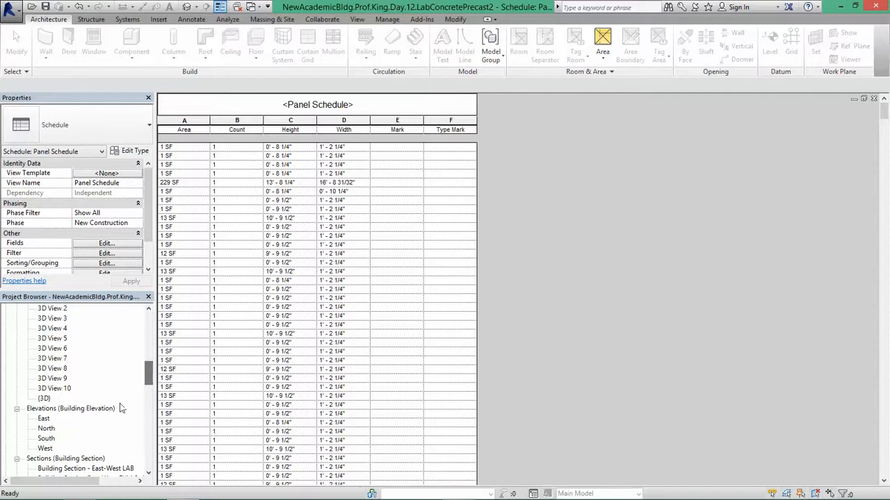
{"action": "double_click", "coordinate": [45, 449]}
{"action": "left_click", "coordinate": [528, 288]}
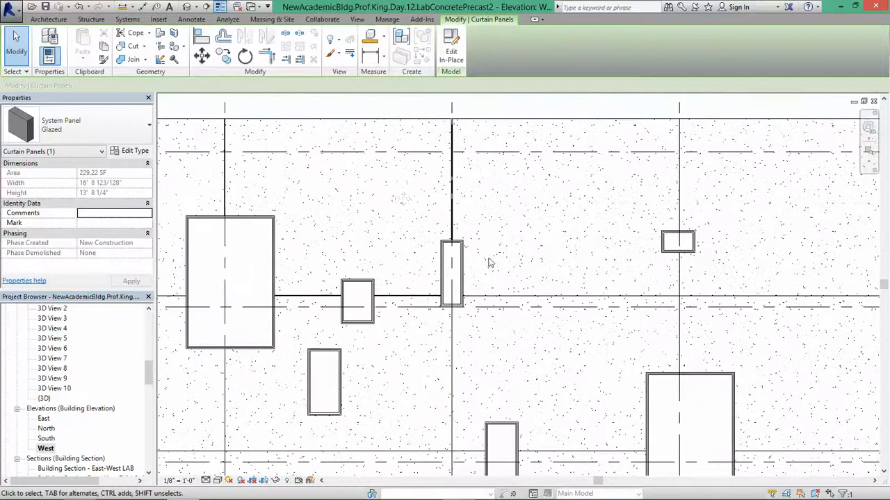
{"action": "scroll", "coordinate": [224, 149], "scroll_direction": "up", "scroll_amount": 2}
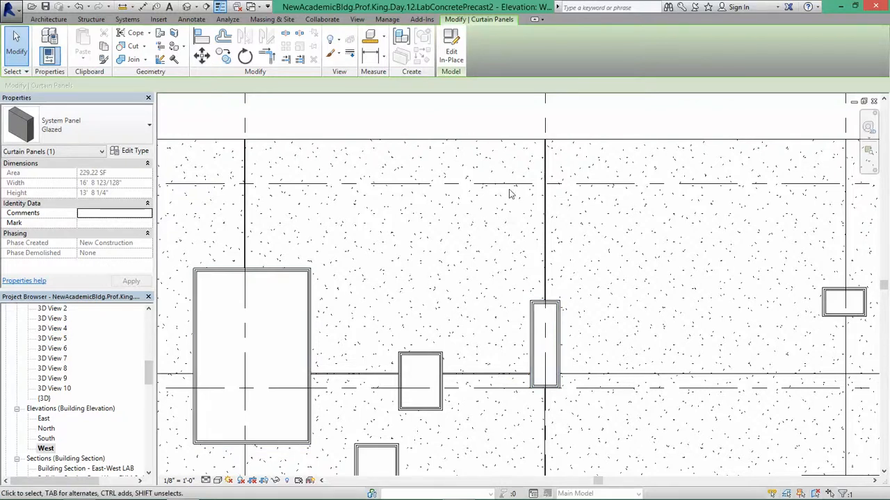
{"action": "scroll", "coordinate": [518, 217], "scroll_direction": "down", "scroll_amount": 2}
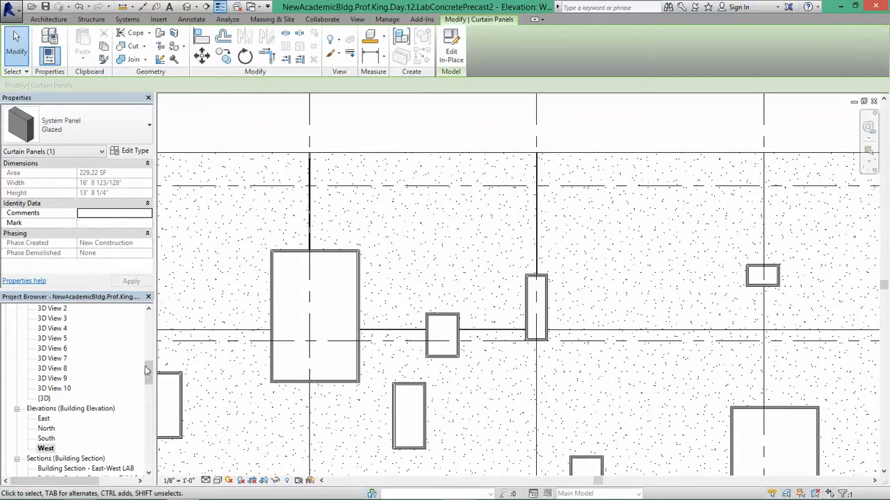
{"action": "left_click_drag", "start_coordinate": [152, 376], "coordinate": [148, 413]}
{"action": "key", "text": "Escape"}
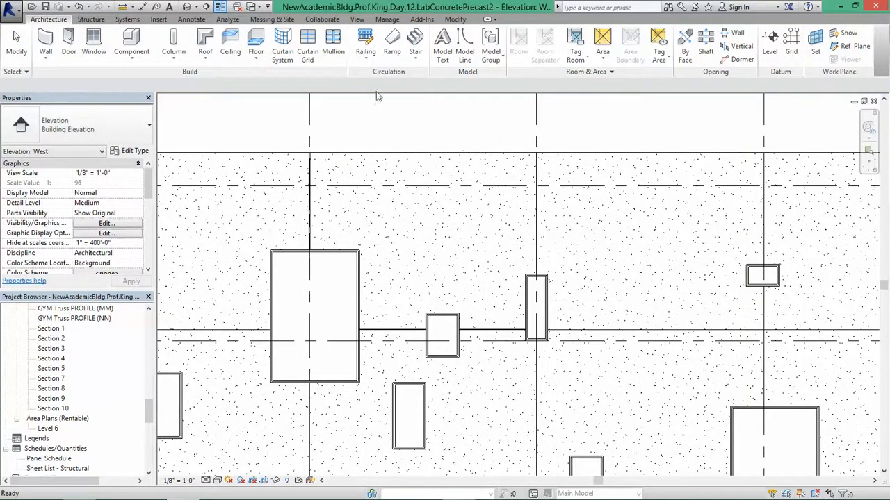
Step: Tag the top precast panel between grids 11 and 12 by category and agree to load a curtain panel tag
{"action": "left_click", "coordinate": [396, 132]}
{"action": "scroll", "coordinate": [398, 135], "scroll_direction": "down", "scroll_amount": 3}
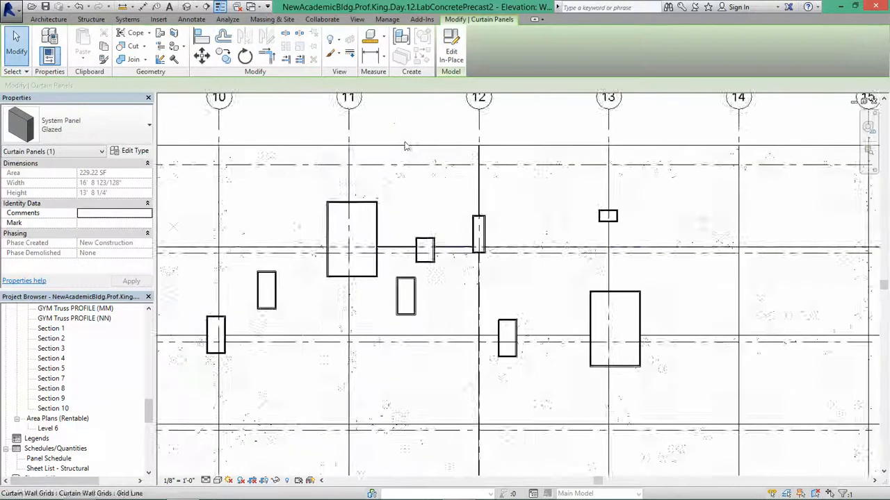
{"action": "scroll", "coordinate": [393, 134], "scroll_direction": "up", "scroll_amount": 2}
{"action": "scroll", "coordinate": [390, 132], "scroll_direction": "up", "scroll_amount": 1}
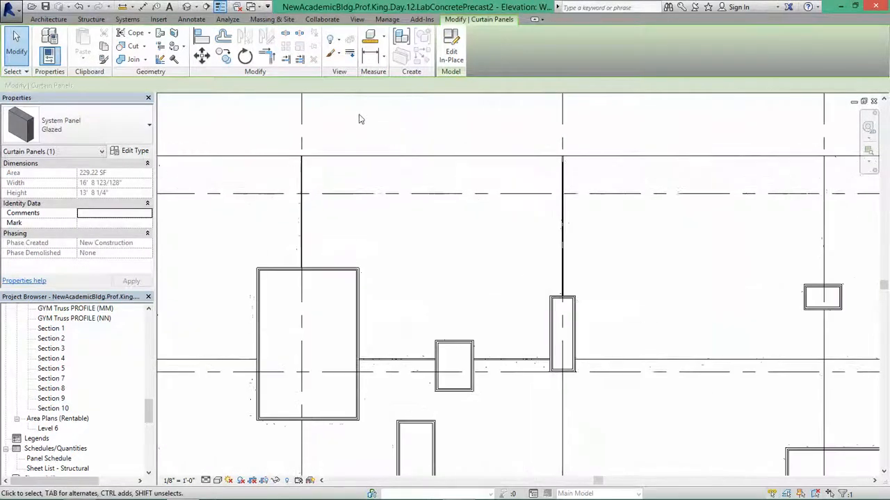
{"action": "left_click", "coordinate": [191, 20]}
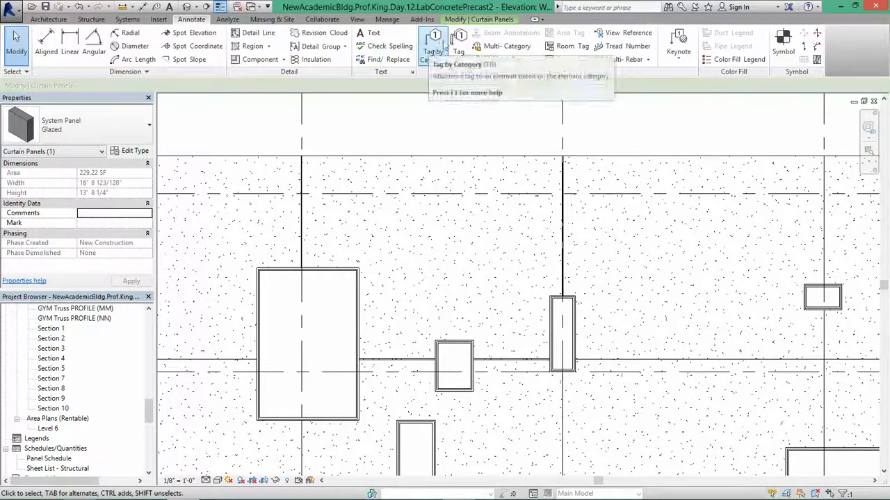
{"action": "left_click", "coordinate": [443, 43]}
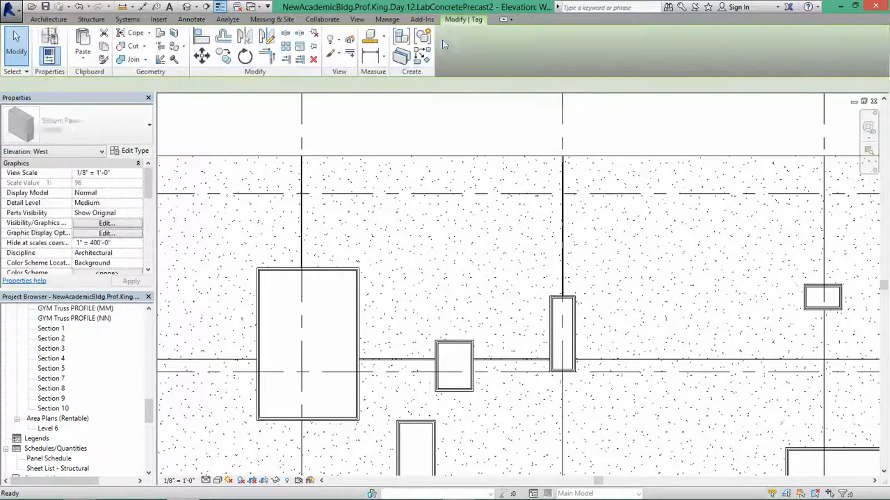
{"action": "left_click", "coordinate": [330, 167]}
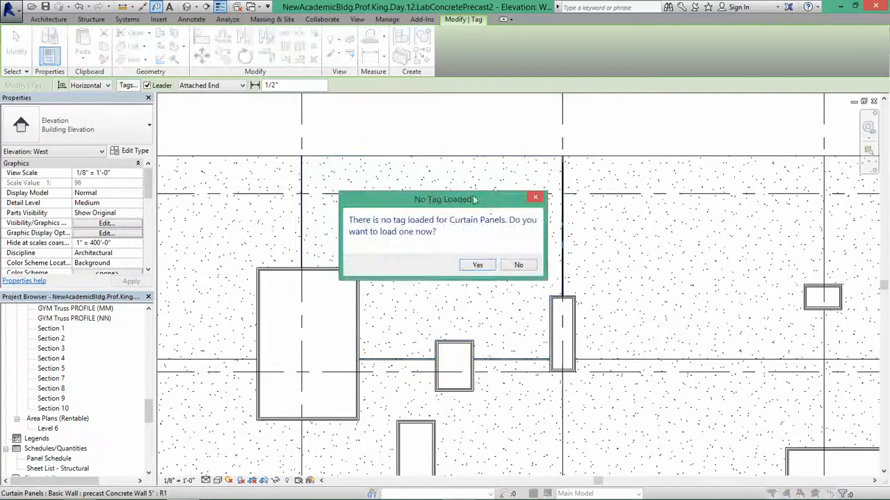
{"action": "left_click_drag", "start_coordinate": [472, 199], "coordinate": [730, 143]}
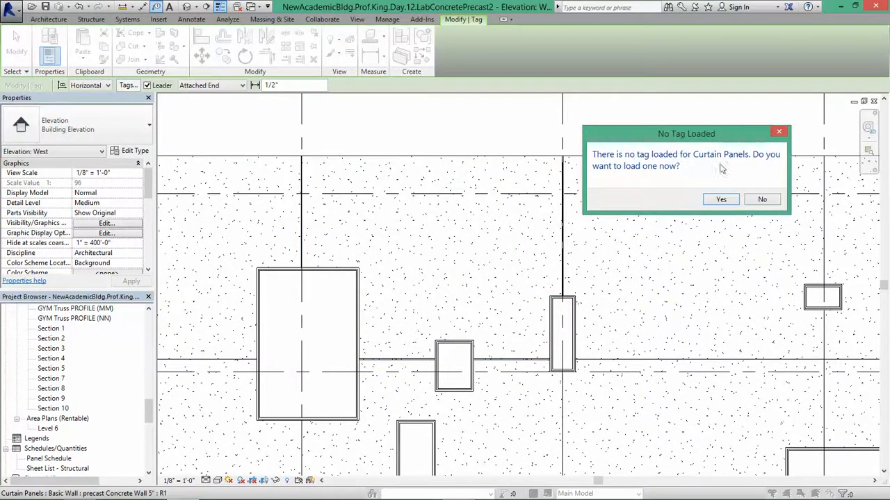
{"action": "left_click", "coordinate": [723, 200]}
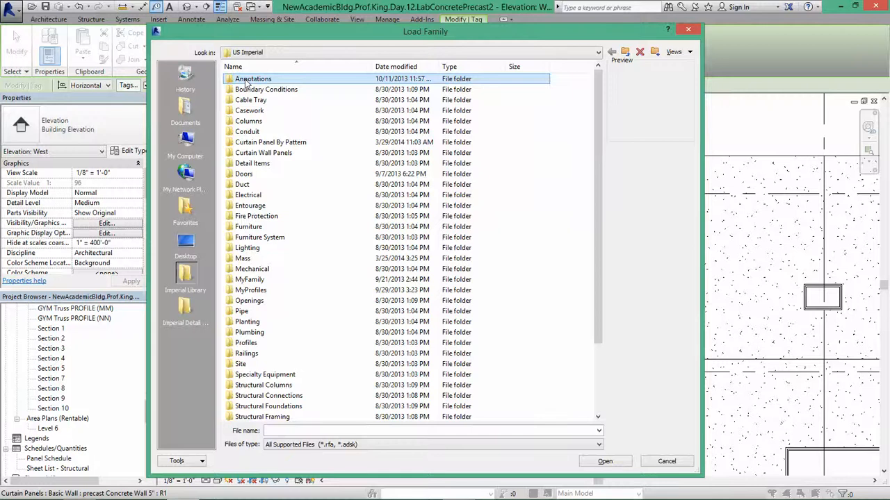
Step: Look through the US Imperial library's Annotations folder for a tag family suited to curtain panels
{"action": "double_click", "coordinate": [245, 81]}
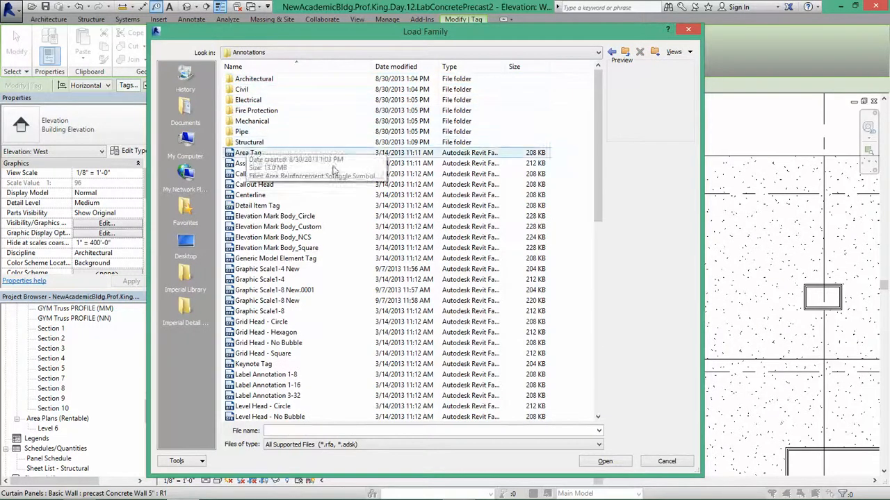
{"action": "left_click_drag", "start_coordinate": [598, 173], "coordinate": [598, 206]}
{"action": "left_click", "coordinate": [256, 89]}
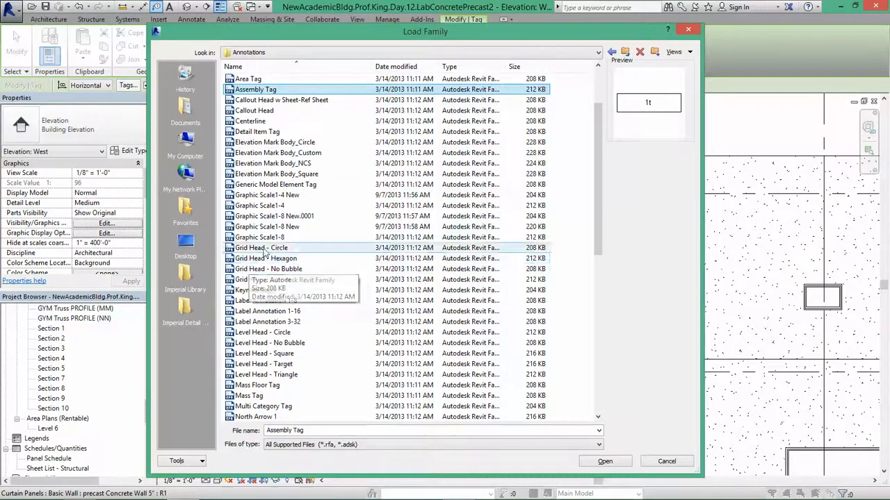
{"action": "scroll", "coordinate": [267, 178], "scroll_direction": "down", "scroll_amount": 1}
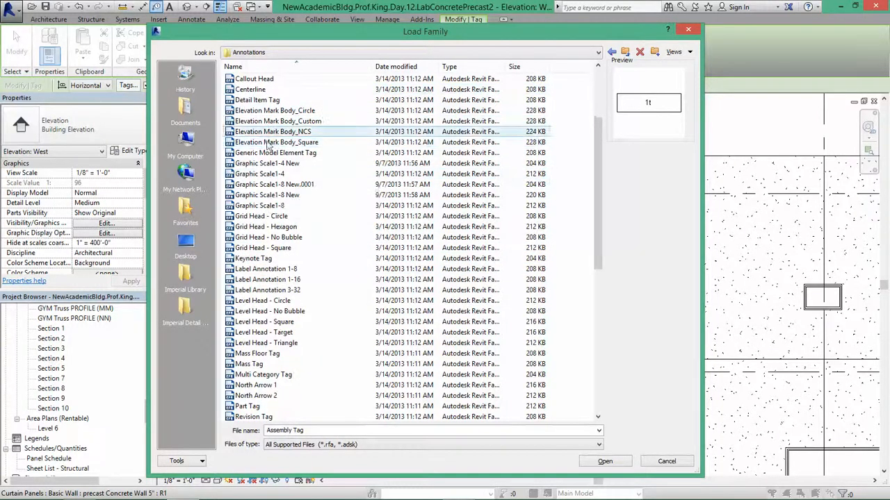
{"action": "scroll", "coordinate": [267, 195], "scroll_direction": "down", "scroll_amount": 1}
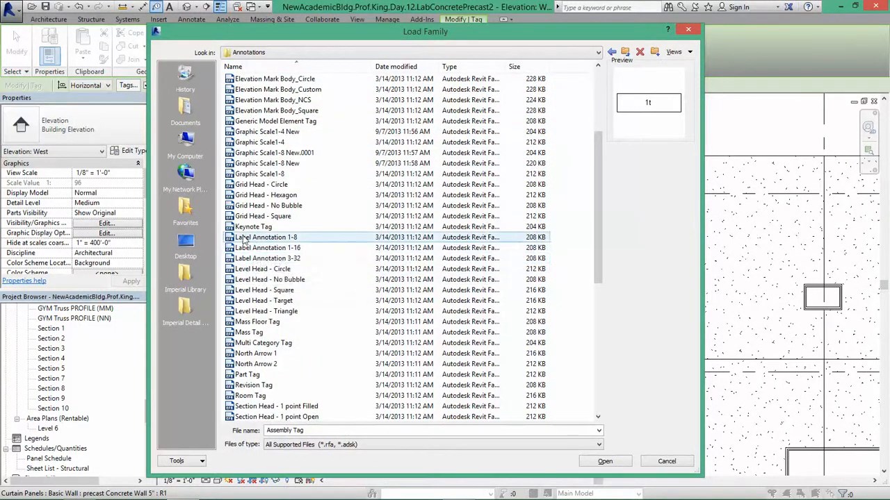
{"action": "scroll", "coordinate": [259, 254], "scroll_direction": "down", "scroll_amount": 2}
{"action": "scroll", "coordinate": [259, 262], "scroll_direction": "down", "scroll_amount": 7}
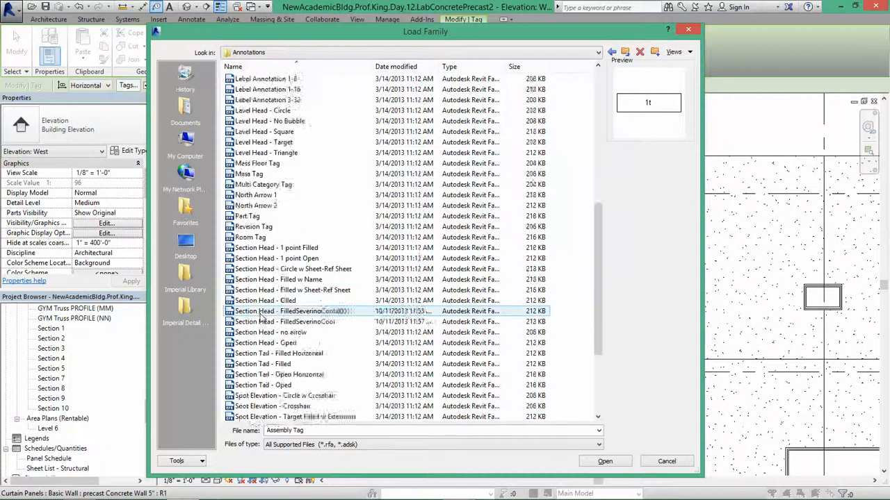
{"action": "scroll", "coordinate": [263, 229], "scroll_direction": "up", "scroll_amount": 8}
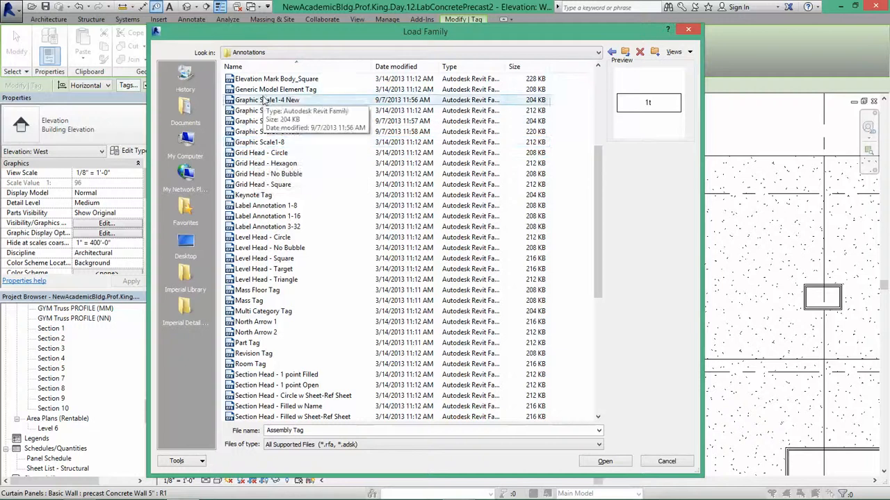
{"action": "left_click_drag", "start_coordinate": [596, 205], "coordinate": [593, 130]}
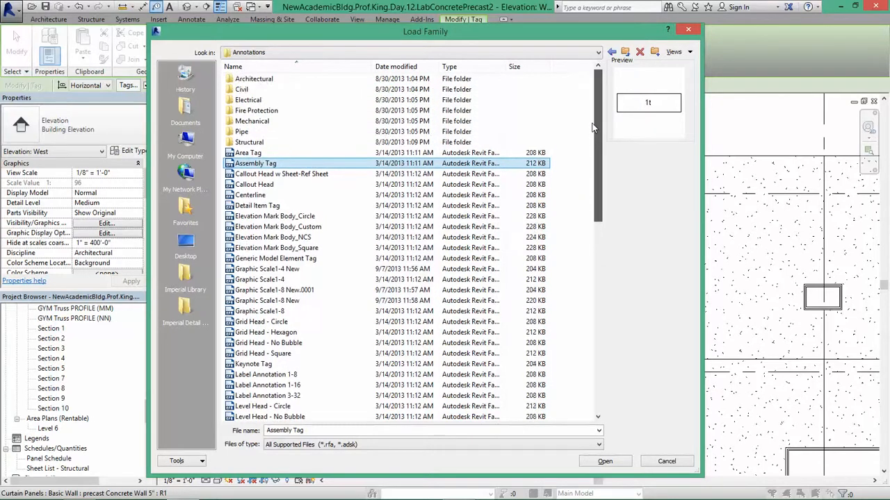
Step: Load the Curtain Panel Tag family from the Architectural annotations folder
{"action": "left_click", "coordinate": [284, 82]}
{"action": "double_click", "coordinate": [285, 82]}
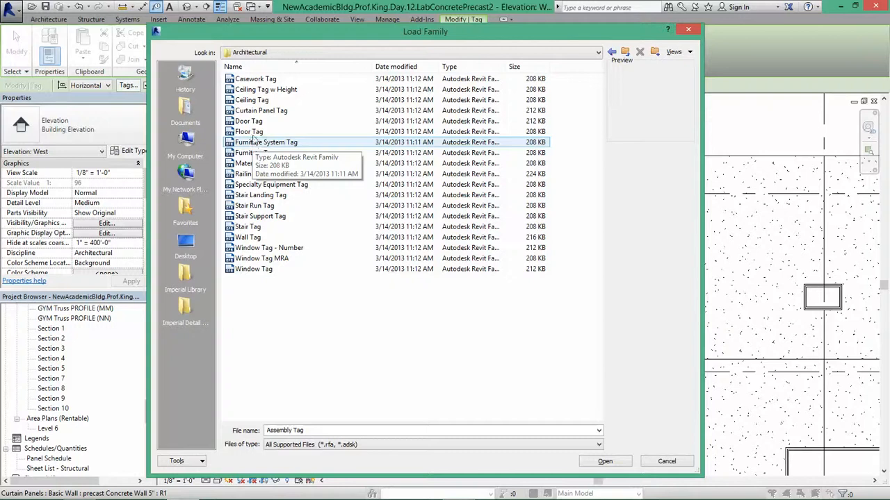
{"action": "left_click", "coordinate": [273, 112]}
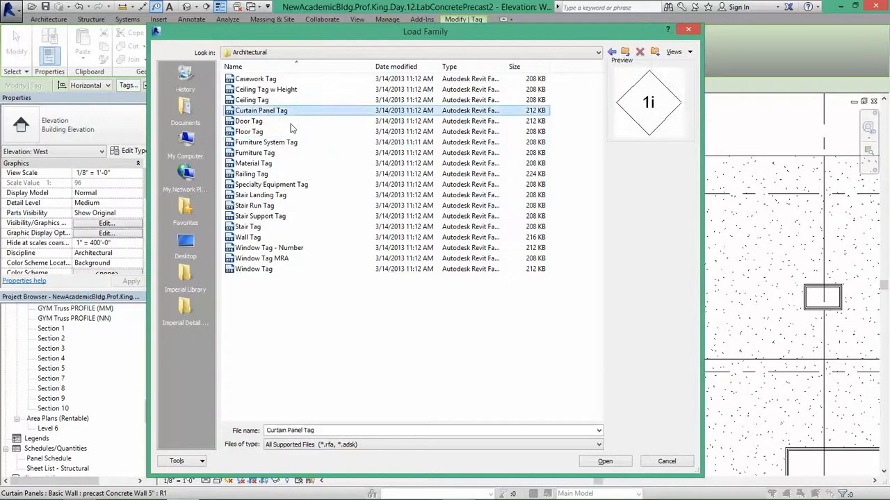
{"action": "left_click", "coordinate": [609, 462]}
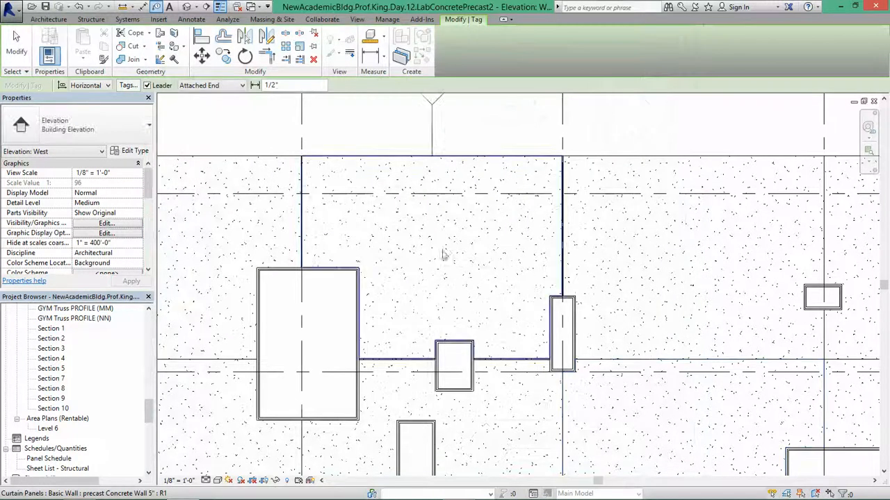
Step: Place the curtain panel tag with its leader above the top precast panel between grids 11 and 12
{"action": "scroll", "coordinate": [428, 223], "scroll_direction": "down", "scroll_amount": 1}
{"action": "middle_click_drag", "start_coordinate": [441, 243], "coordinate": [440, 263]}
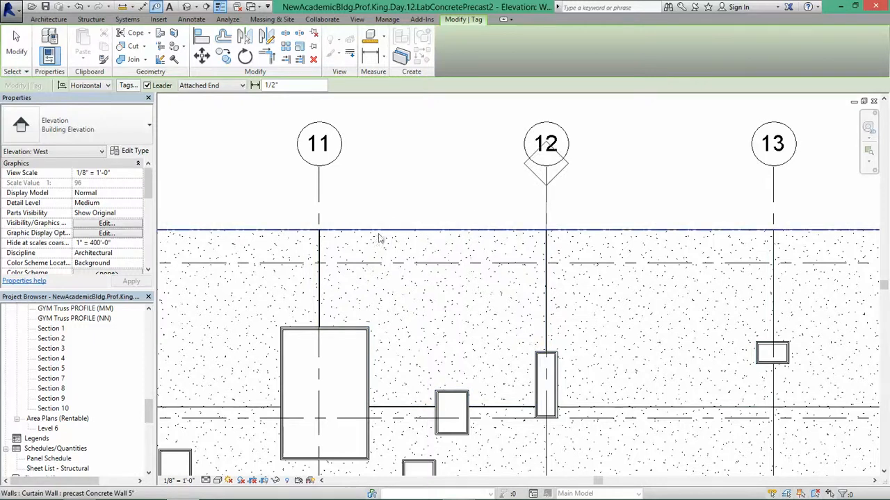
{"action": "left_click", "coordinate": [404, 268]}
{"action": "left_click_drag", "start_coordinate": [437, 179], "coordinate": [432, 203]}
{"action": "scroll", "coordinate": [432, 201], "scroll_direction": "up", "scroll_amount": 3}
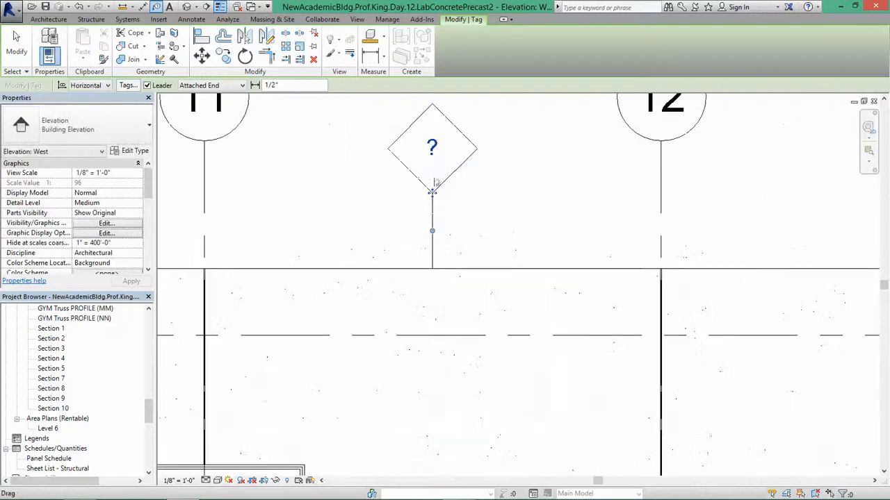
{"action": "key", "text": "Escape"}
Step: Set the Type Mark of the tagged panel's precast Concrete Wall 5" type to P2
{"action": "scroll", "coordinate": [438, 182], "scroll_direction": "down", "scroll_amount": 2}
{"action": "scroll", "coordinate": [438, 210], "scroll_direction": "down", "scroll_amount": 2}
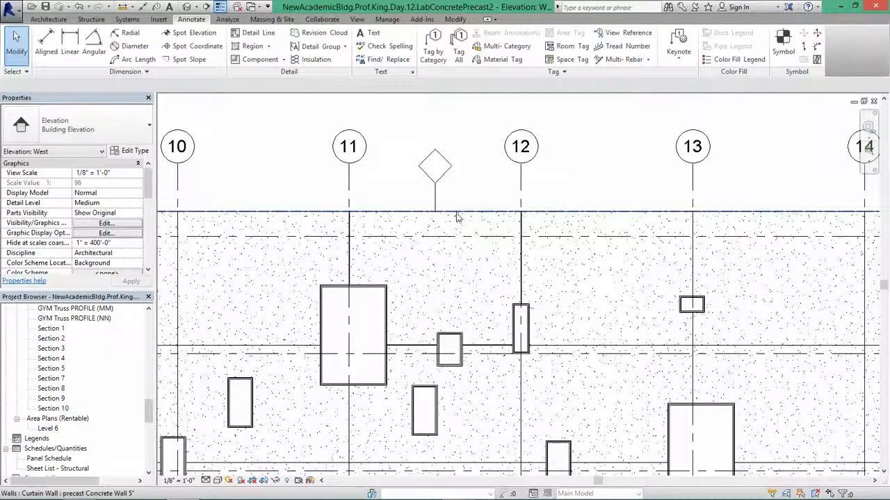
{"action": "scroll", "coordinate": [440, 199], "scroll_direction": "up", "scroll_amount": 2}
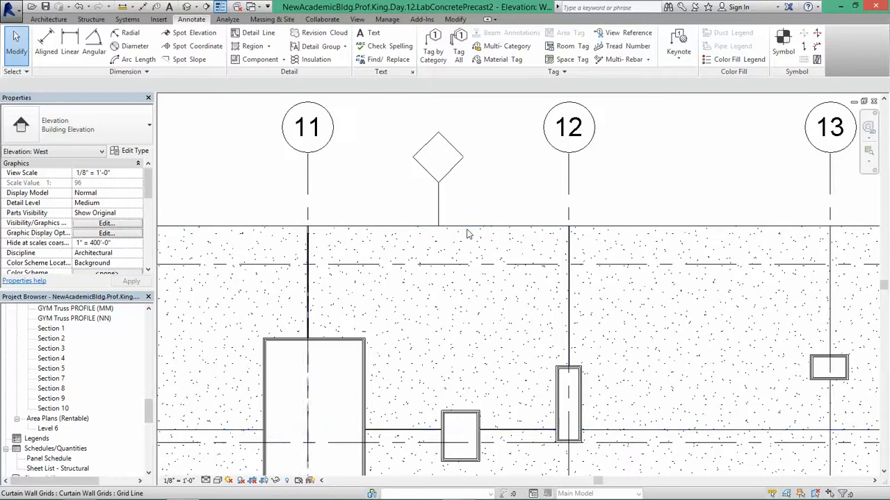
{"action": "left_click", "coordinate": [466, 230]}
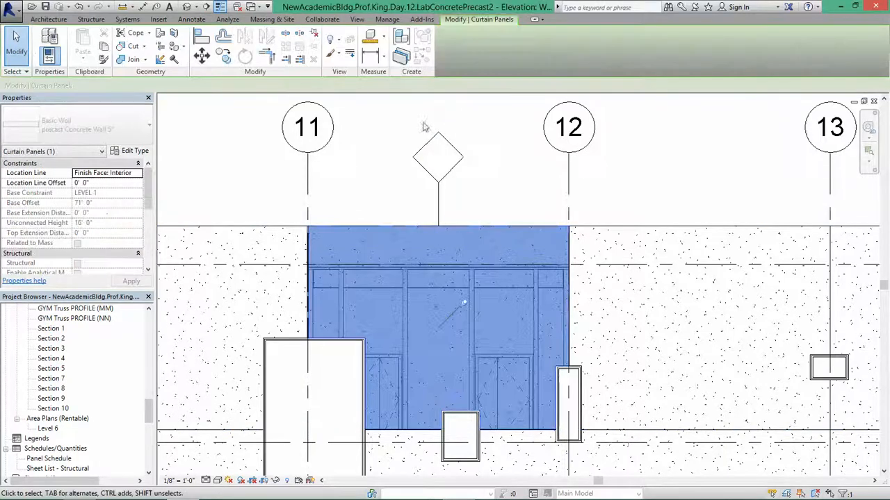
{"action": "left_click", "coordinate": [134, 151]}
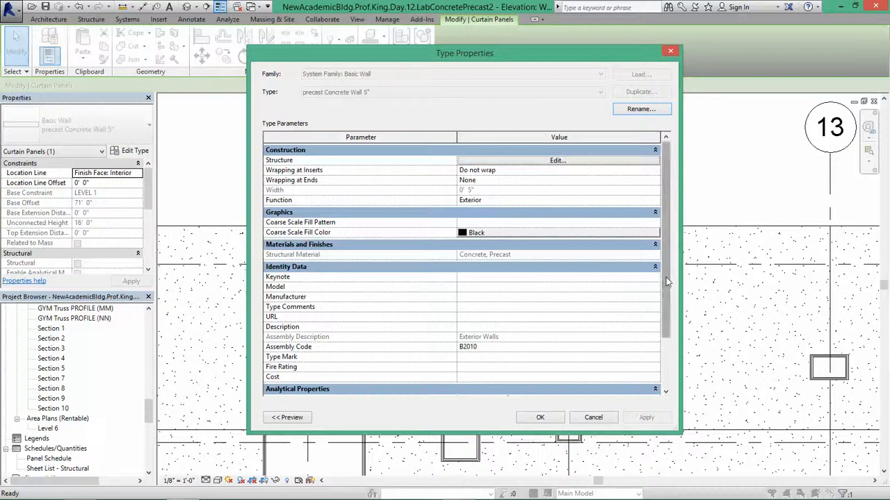
{"action": "scroll", "coordinate": [666, 316], "scroll_direction": "down", "scroll_amount": 3}
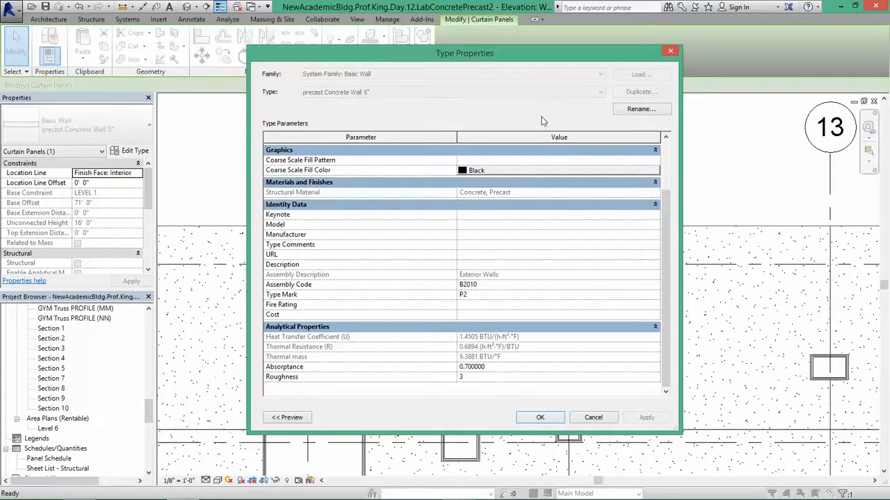
{"action": "left_click_drag", "start_coordinate": [532, 54], "coordinate": [527, 243]}
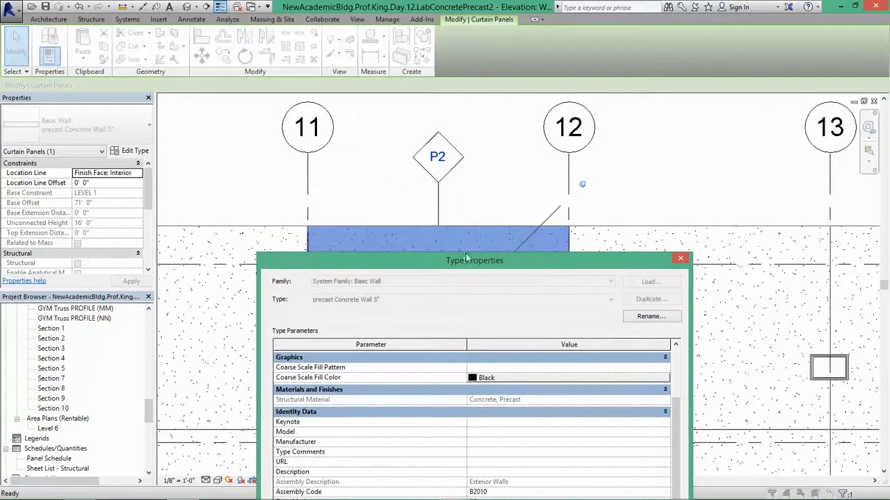
{"action": "left_click_drag", "start_coordinate": [466, 258], "coordinate": [452, 92]}
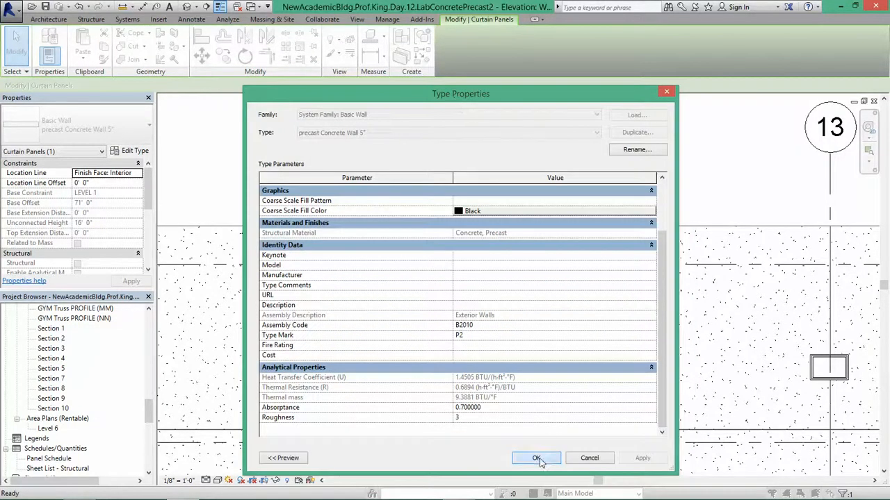
{"action": "left_click", "coordinate": [536, 458]}
Step: Check the Type Mark of the top panel between grids 11 and 12 and its instance Mark
{"action": "left_click", "coordinate": [486, 202]}
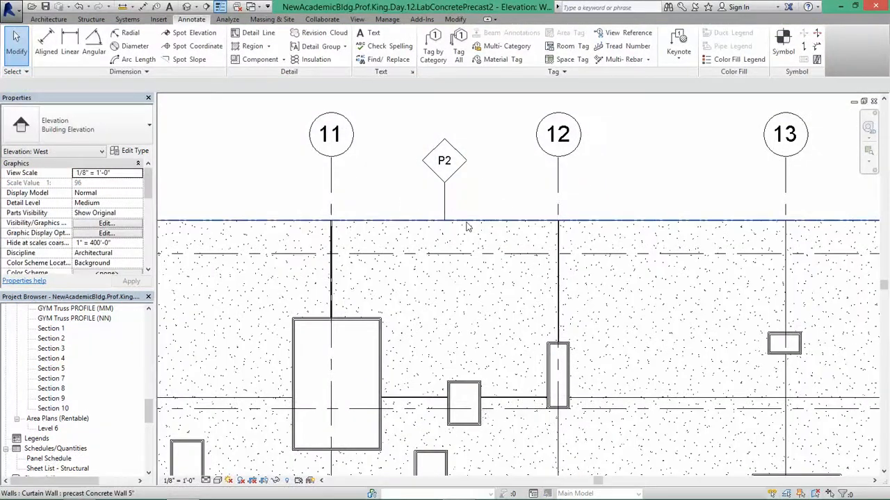
{"action": "key", "text": "Tab"}
{"action": "key", "text": "Tab"}
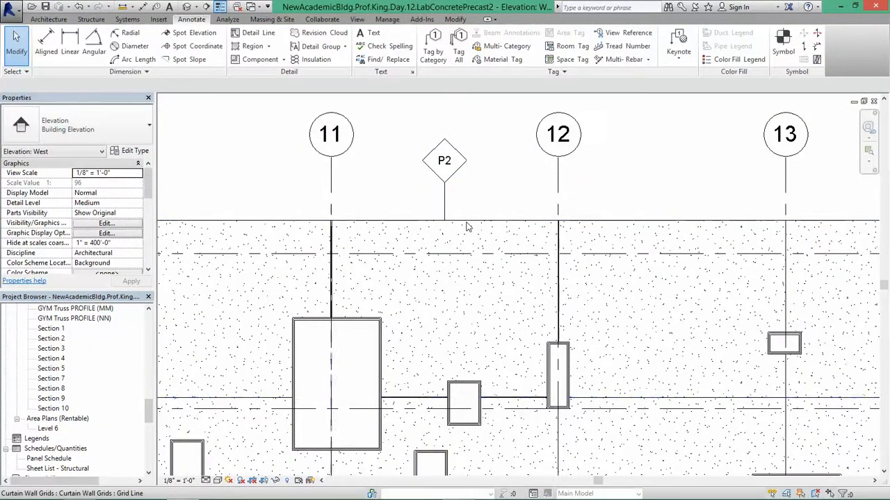
{"action": "key", "text": "Tab"}
{"action": "left_click", "coordinate": [468, 225]}
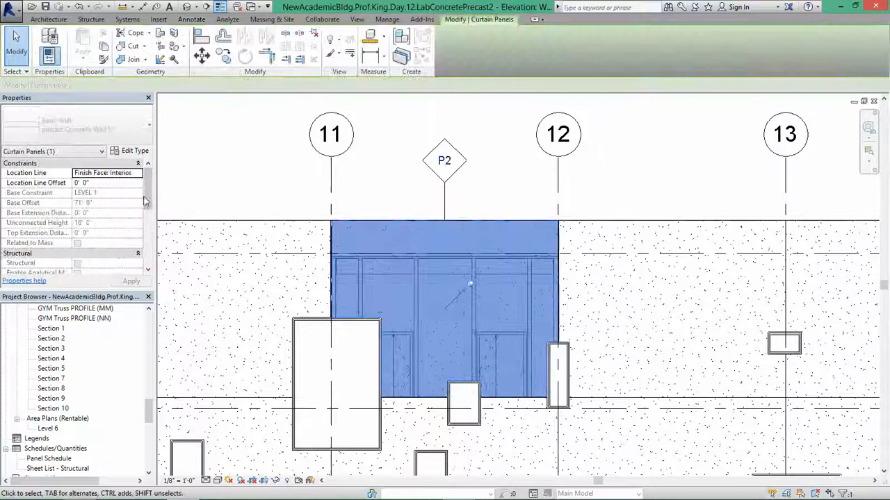
{"action": "left_click", "coordinate": [129, 151]}
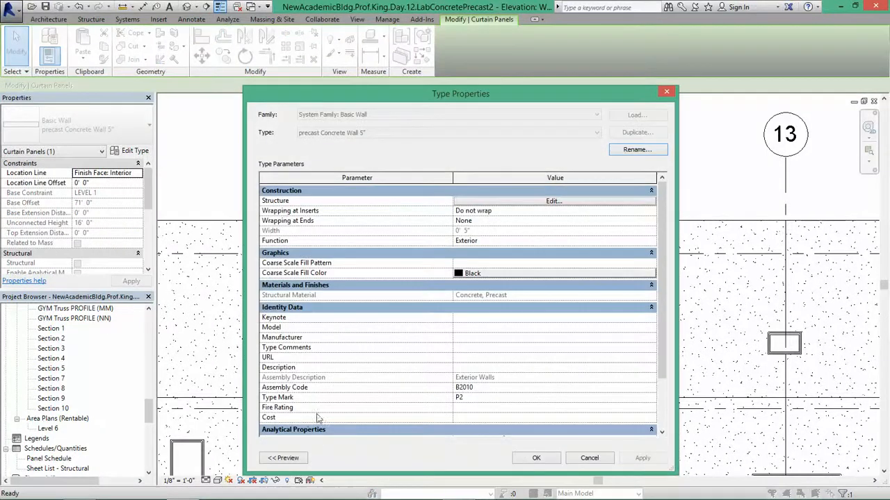
{"action": "left_click", "coordinate": [666, 94]}
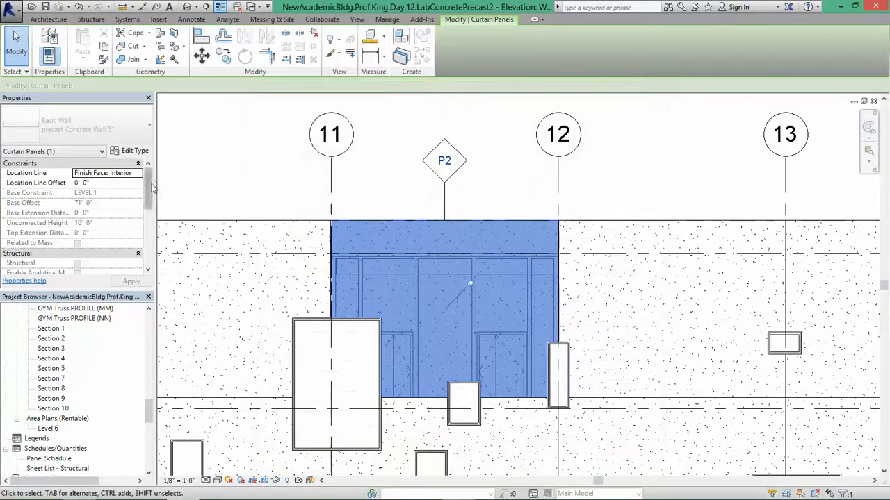
{"action": "left_click_drag", "start_coordinate": [149, 187], "coordinate": [150, 227]}
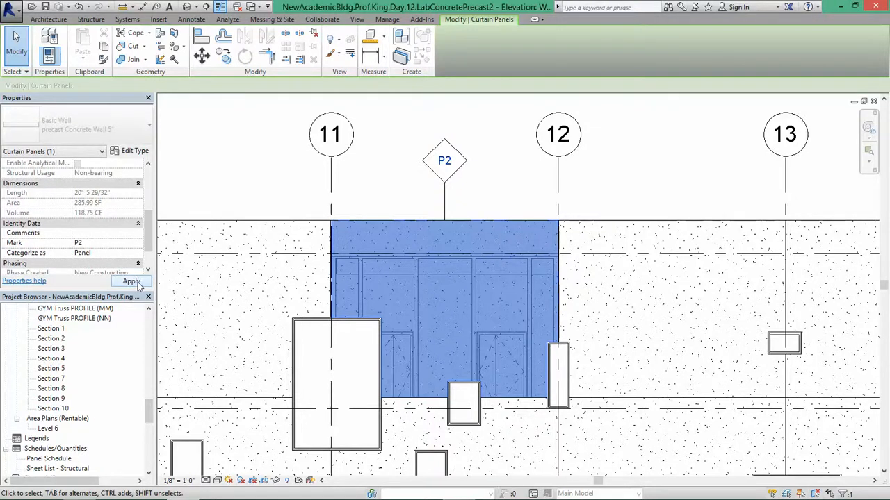
{"action": "left_click", "coordinate": [488, 177]}
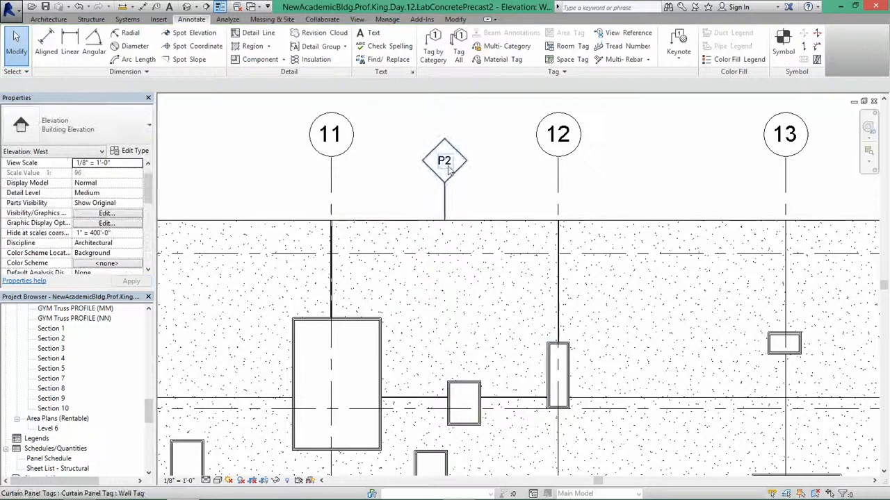
Step: Open the placed Curtain Panel Tag family for editing and bring up its label's parameters
{"action": "scroll", "coordinate": [449, 175], "scroll_direction": "up", "scroll_amount": 1}
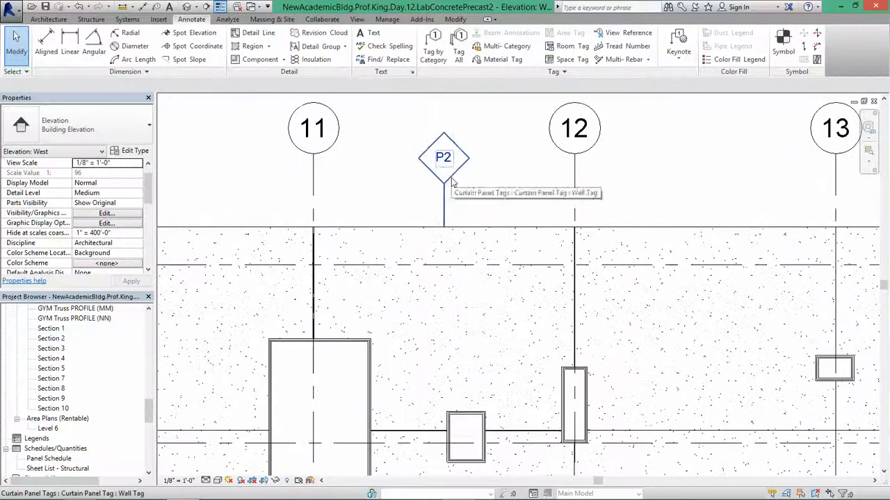
{"action": "double_click", "coordinate": [451, 181]}
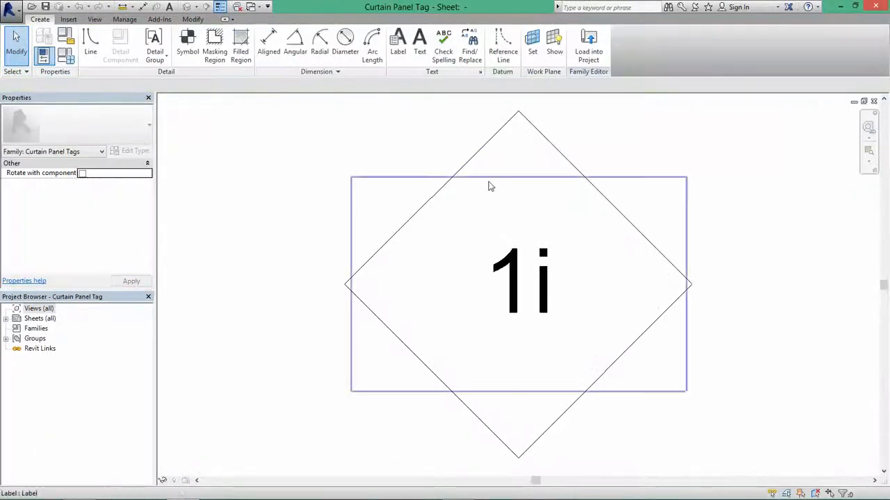
{"action": "scroll", "coordinate": [490, 186], "scroll_direction": "down", "scroll_amount": 2}
{"action": "left_click", "coordinate": [497, 261]}
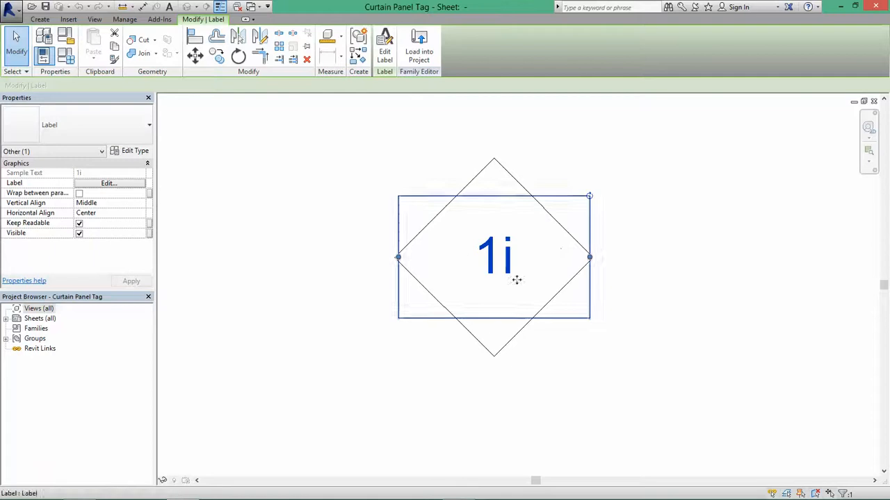
{"action": "left_click", "coordinate": [384, 49]}
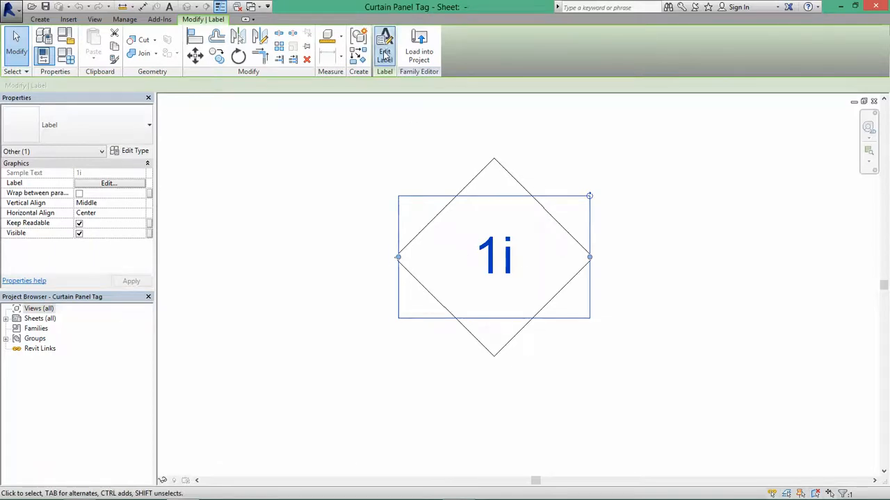
{"action": "left_click_drag", "start_coordinate": [276, 110], "coordinate": [426, 125]}
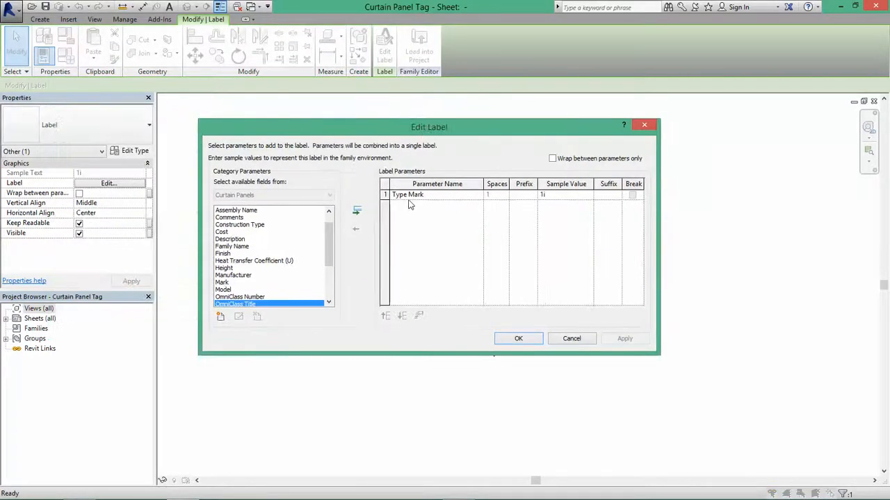
{"action": "left_click_drag", "start_coordinate": [542, 128], "coordinate": [550, 306]}
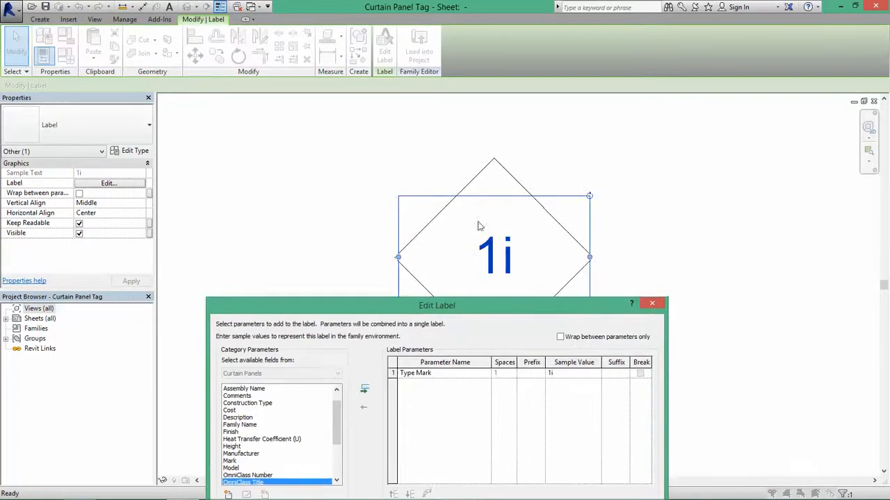
{"action": "left_click_drag", "start_coordinate": [486, 307], "coordinate": [513, 179]}
Step: Replace the Type Mark parameter in the tag label with Mark
{"action": "left_click", "coordinate": [502, 252]}
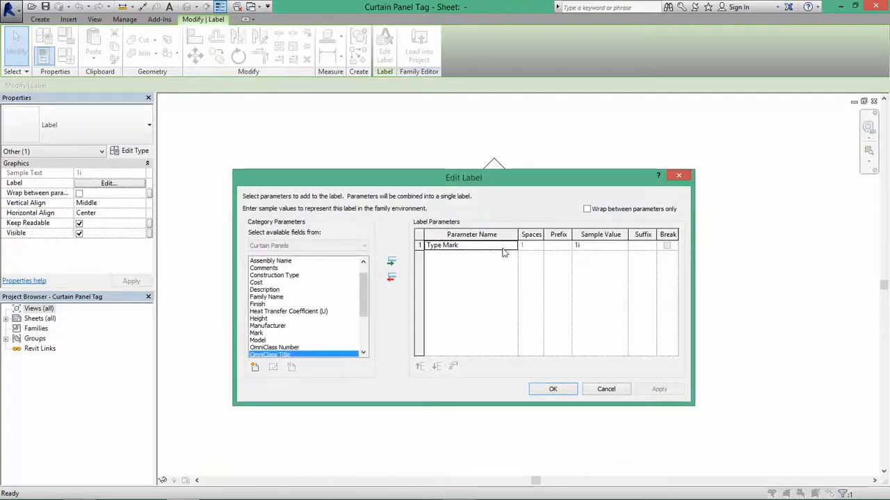
{"action": "left_click", "coordinate": [392, 280]}
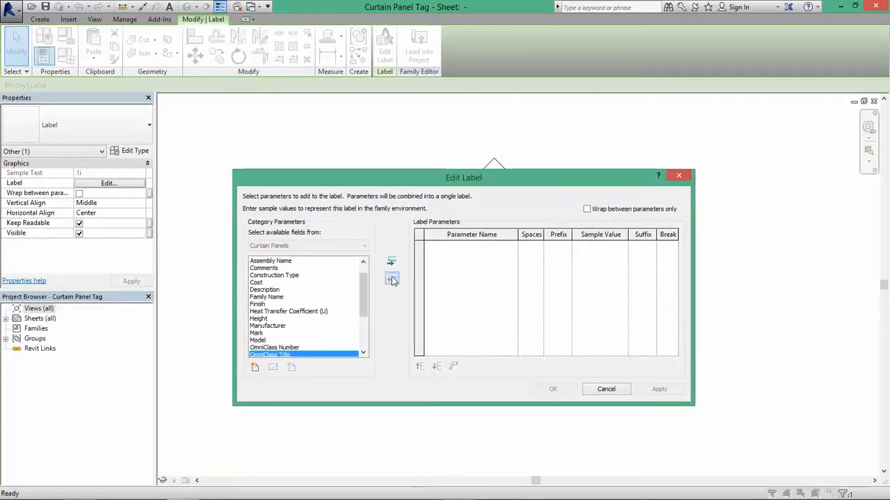
{"action": "scroll", "coordinate": [365, 302], "scroll_direction": "down", "scroll_amount": 1}
{"action": "left_click", "coordinate": [256, 325]}
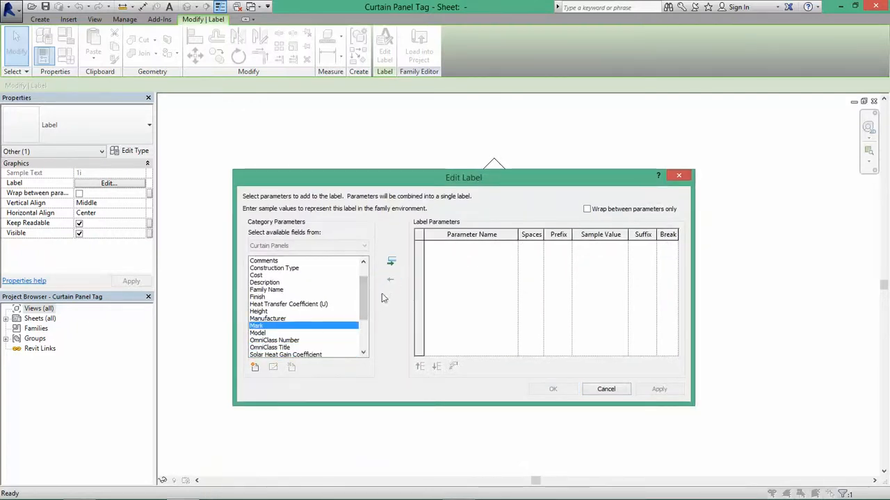
{"action": "left_click", "coordinate": [392, 263]}
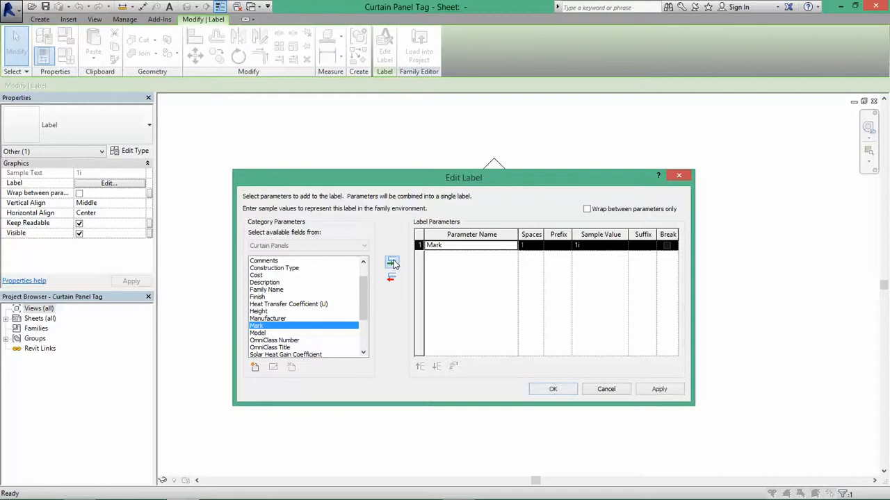
{"action": "left_click", "coordinate": [553, 390]}
{"action": "left_click", "coordinate": [518, 128]}
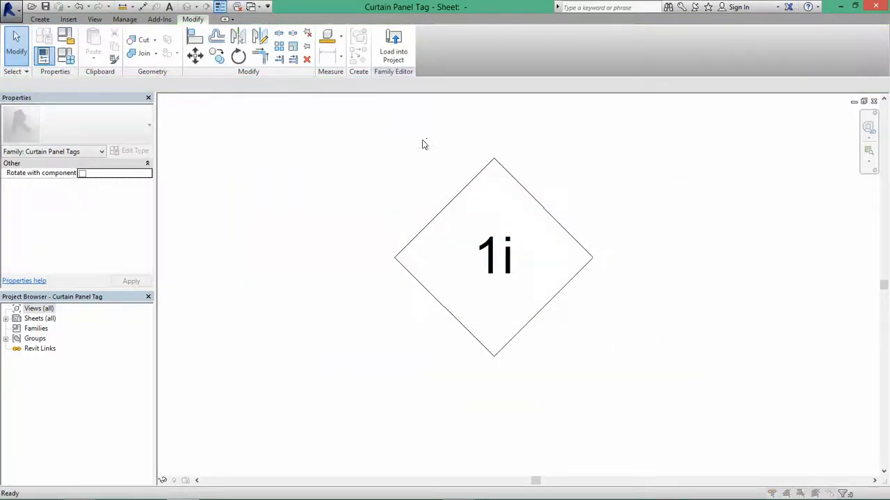
Step: Save the edited tag family as Curtain Panel Tag Mark and load it into the NewAcademicBldg project only
{"action": "left_click", "coordinate": [393, 56]}
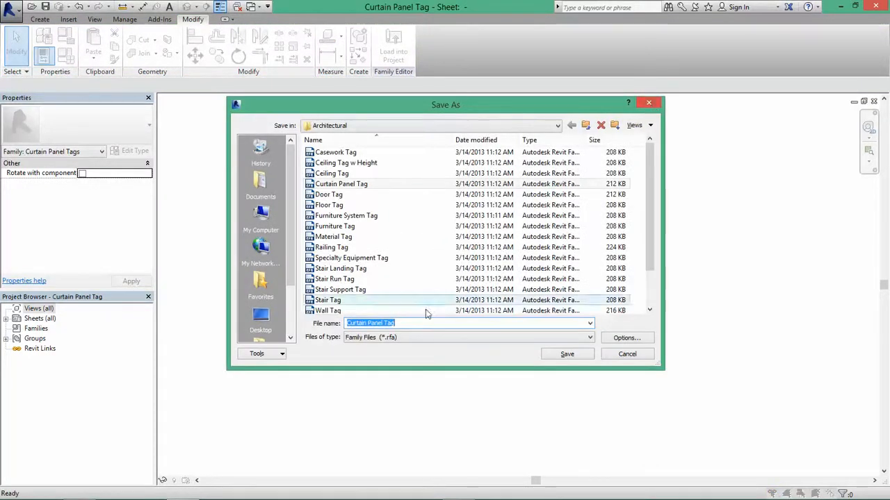
{"action": "left_click", "coordinate": [398, 324]}
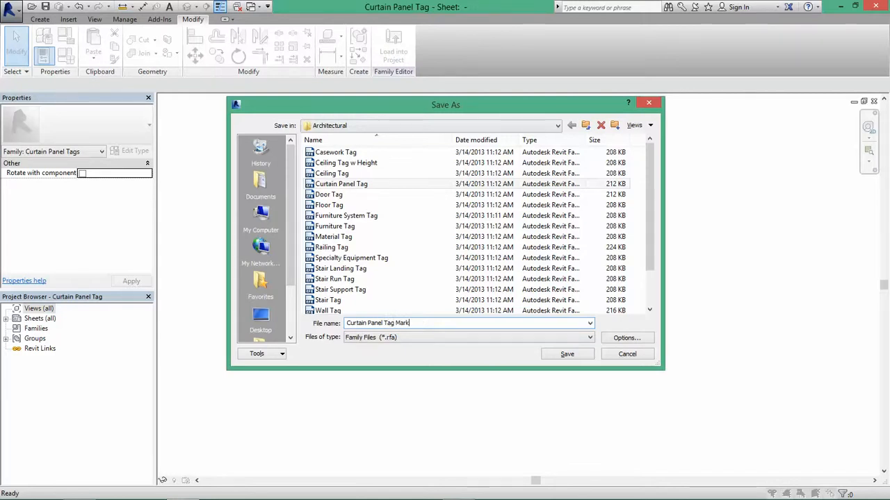
{"action": "left_click", "coordinate": [568, 355]}
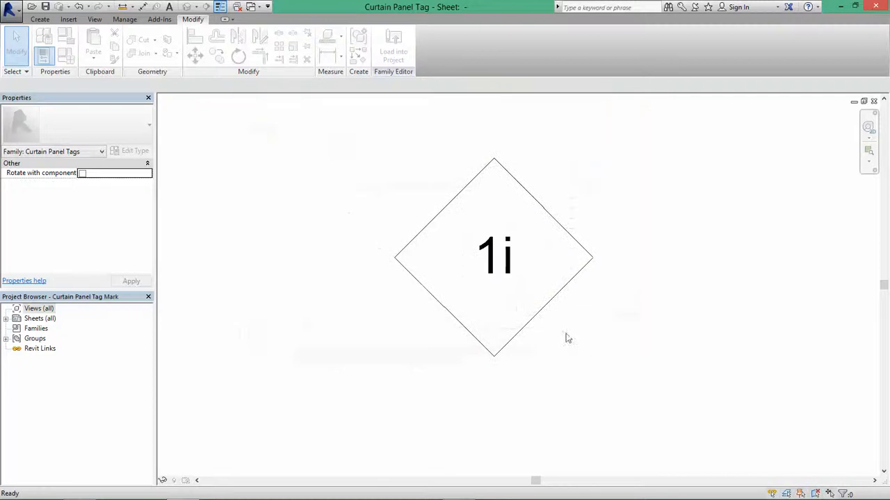
{"action": "left_click", "coordinate": [395, 53]}
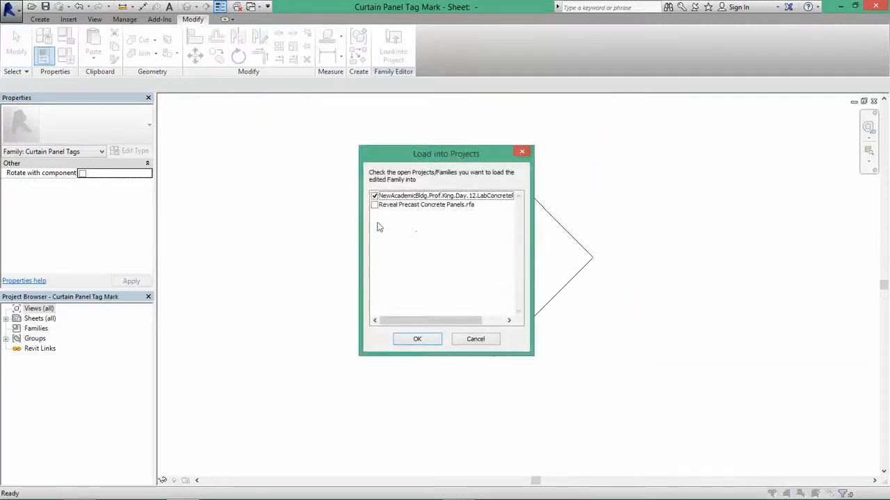
{"action": "left_click", "coordinate": [418, 339]}
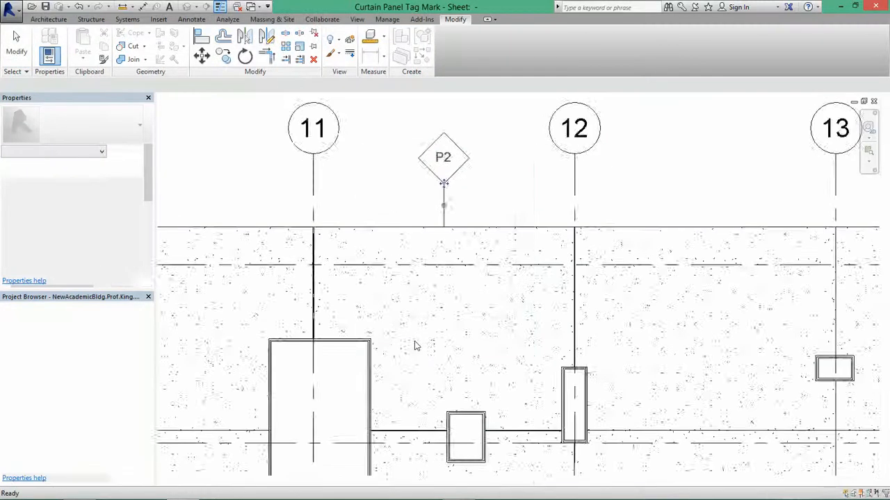
Step: Change the placed panel tag between grids 11 and 12 to the Curtain Panel Tag Mark : Wall Tag type
{"action": "left_click", "coordinate": [457, 216]}
{"action": "key", "text": "Escape"}
{"action": "left_click", "coordinate": [445, 179]}
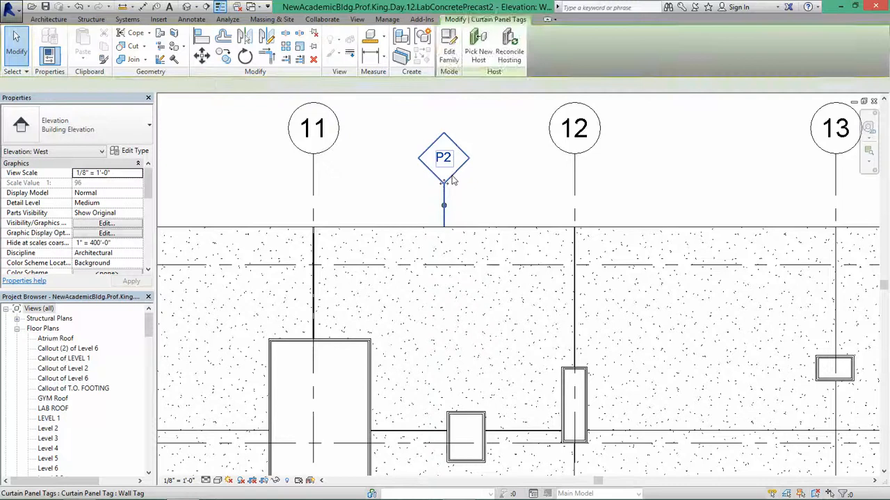
{"action": "left_click", "coordinate": [71, 134]}
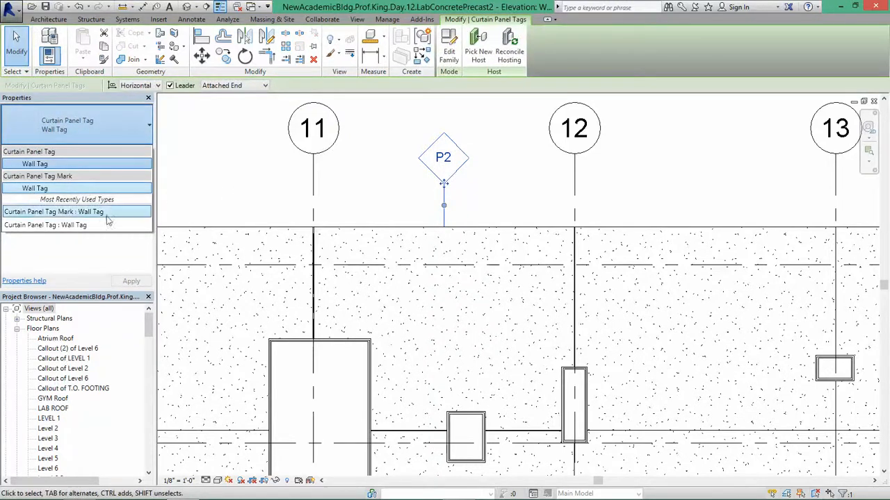
{"action": "left_click", "coordinate": [69, 212]}
{"action": "left_click", "coordinate": [485, 181]}
{"action": "scroll", "coordinate": [485, 181], "scroll_direction": "down", "scroll_amount": 2}
{"action": "middle_click_drag", "start_coordinate": [484, 181], "coordinate": [436, 201]}
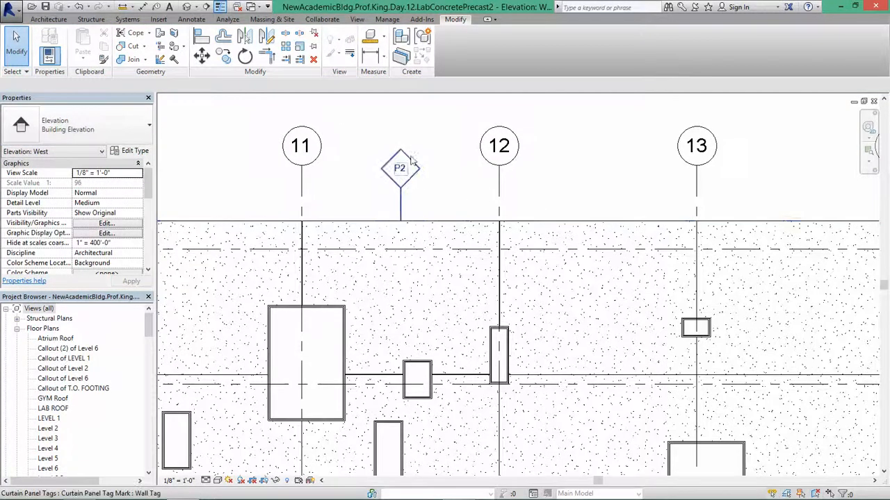
Step: Set the instance Mark of the top precast panel between grids 11 and 12 to P3
{"action": "scroll", "coordinate": [412, 159], "scroll_direction": "up", "scroll_amount": 2}
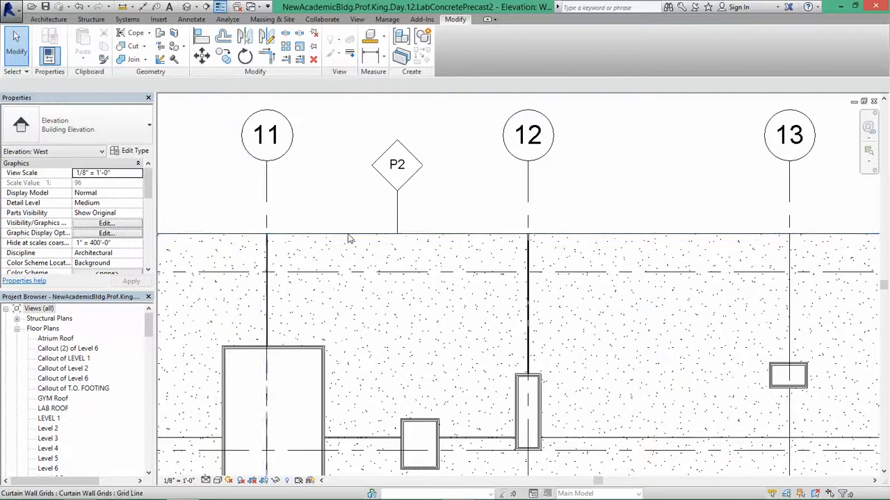
{"action": "key", "text": "Tab"}
{"action": "left_click", "coordinate": [350, 239]}
{"action": "left_click_drag", "start_coordinate": [150, 209], "coordinate": [148, 244]}
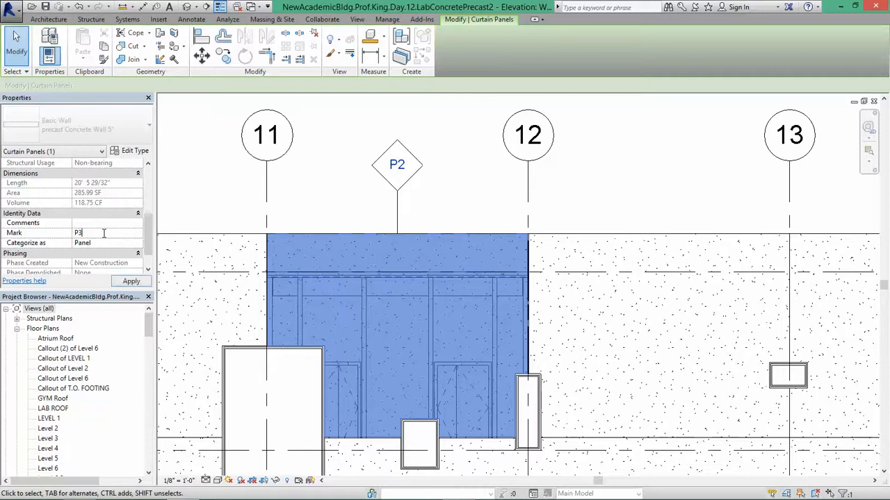
{"action": "left_click", "coordinate": [438, 183]}
Step: Tag all untagged curtain panels in the West elevation with Curtain Panel Tag Mark : Wall Tag, horizontal and without leaders
{"action": "scroll", "coordinate": [402, 212], "scroll_direction": "down", "scroll_amount": 1}
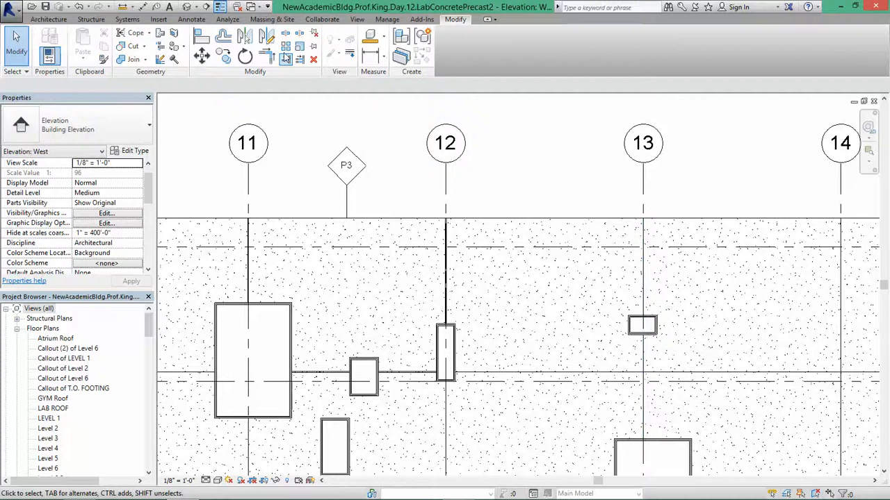
{"action": "left_click", "coordinate": [191, 19]}
{"action": "left_click", "coordinate": [460, 50]}
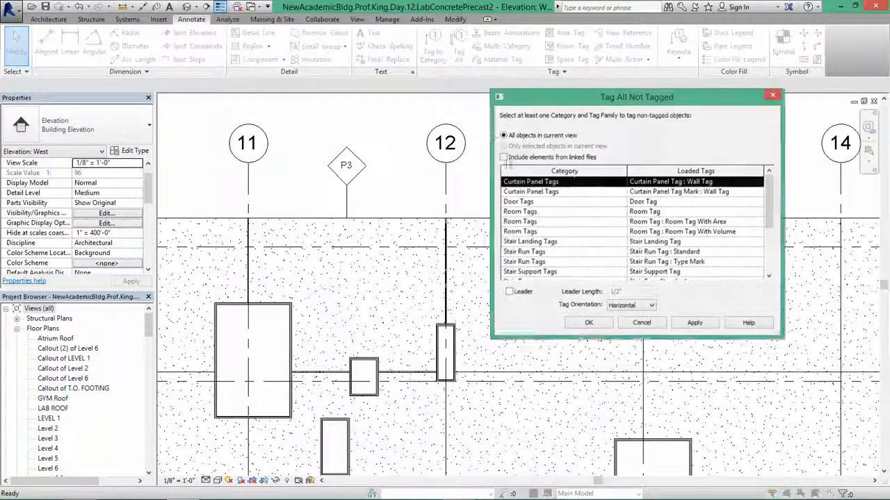
{"action": "left_click", "coordinate": [521, 193]}
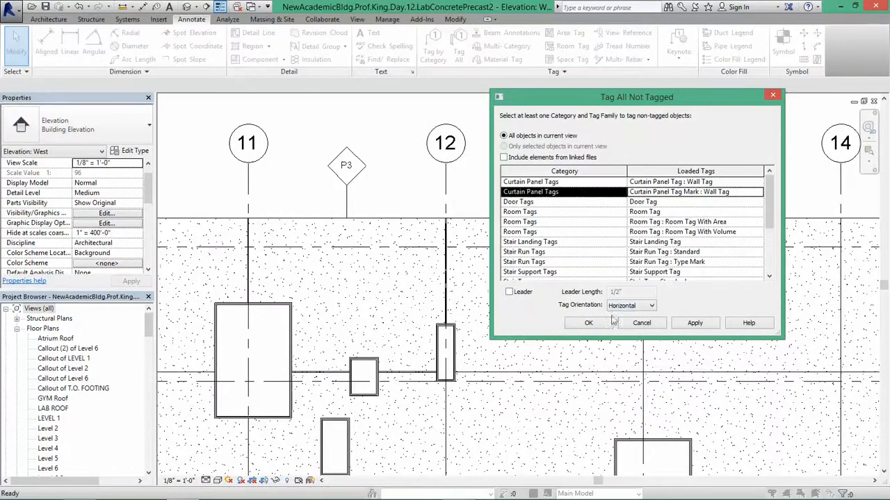
{"action": "left_click", "coordinate": [590, 322]}
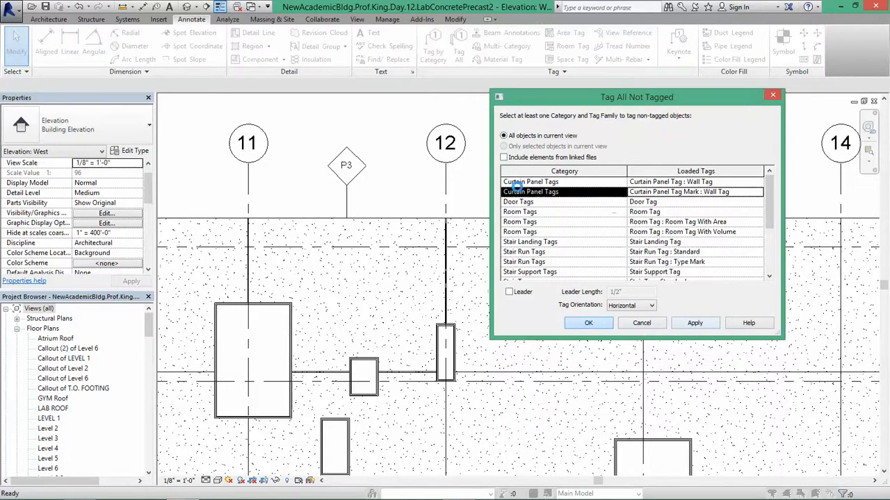
{"action": "scroll", "coordinate": [525, 305], "scroll_direction": "down", "scroll_amount": 2}
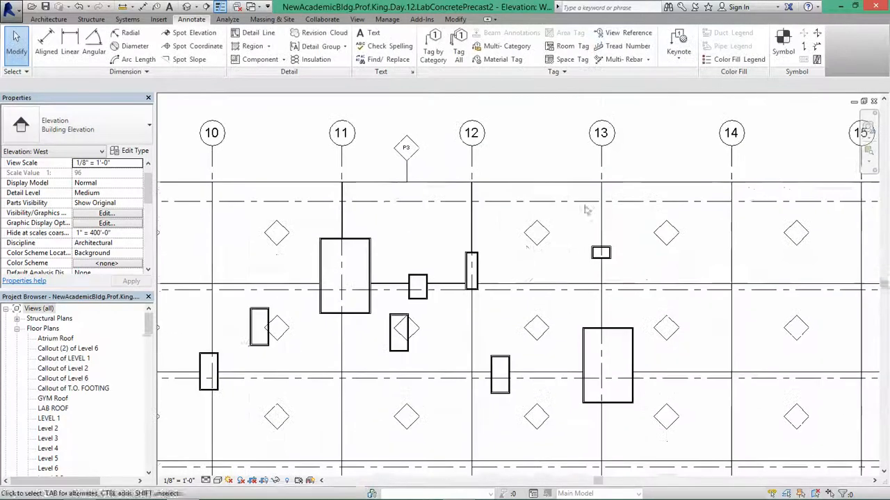
{"action": "scroll", "coordinate": [577, 299], "scroll_direction": "down", "scroll_amount": 2}
{"action": "scroll", "coordinate": [602, 299], "scroll_direction": "down", "scroll_amount": 3}
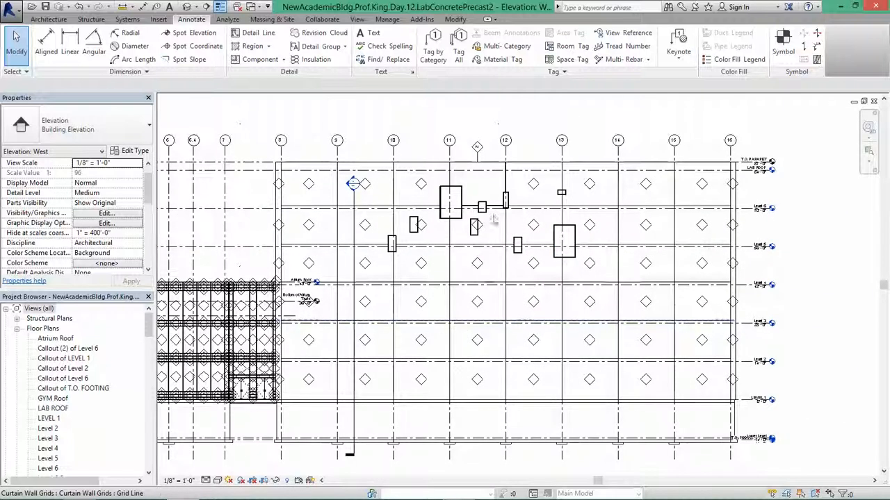
{"action": "scroll", "coordinate": [536, 173], "scroll_direction": "up", "scroll_amount": 5}
{"action": "scroll", "coordinate": [536, 174], "scroll_direction": "up", "scroll_amount": 2}
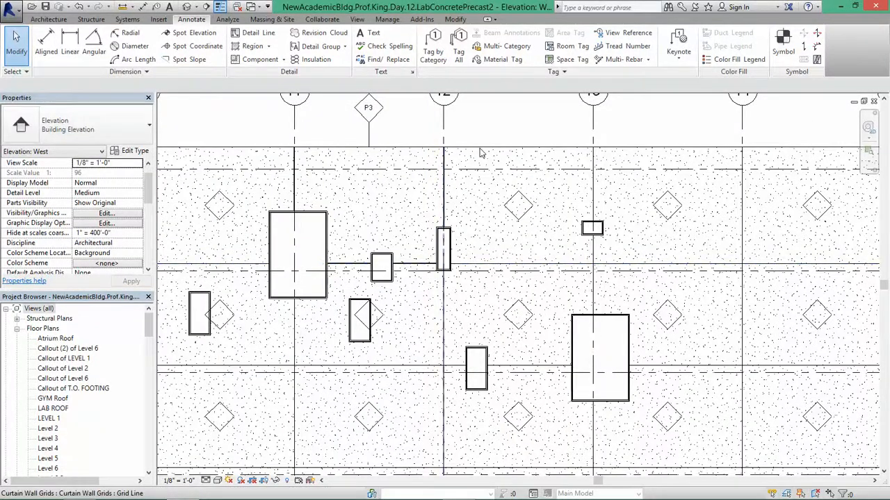
Step: Set the instance Mark of the top precast panel between grids 12 and 13 to P5
{"action": "key", "text": "Tab"}
{"action": "key", "text": "Tab"}
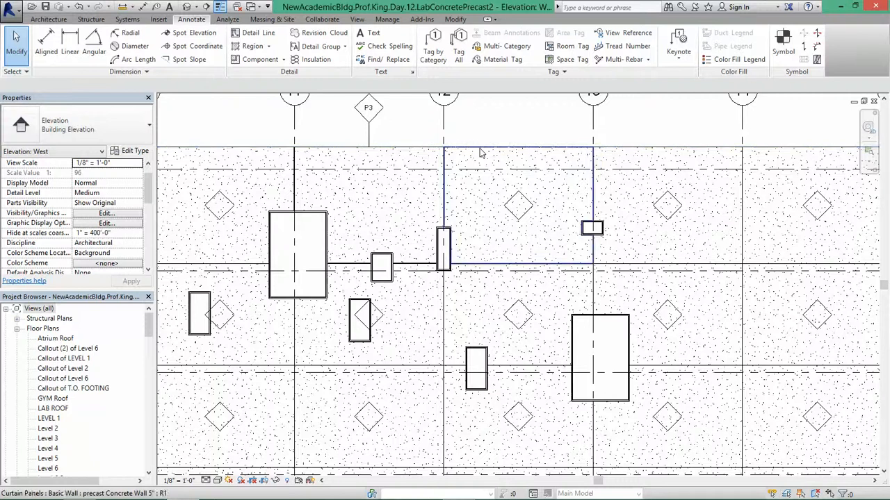
{"action": "left_click", "coordinate": [479, 151]}
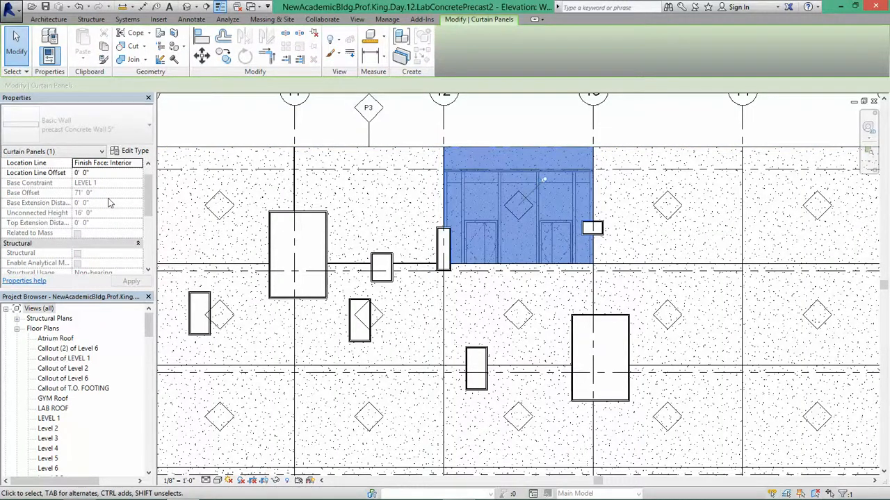
{"action": "left_click_drag", "start_coordinate": [150, 206], "coordinate": [149, 229]}
{"action": "left_click", "coordinate": [108, 233]}
{"action": "type", "text": "P"}
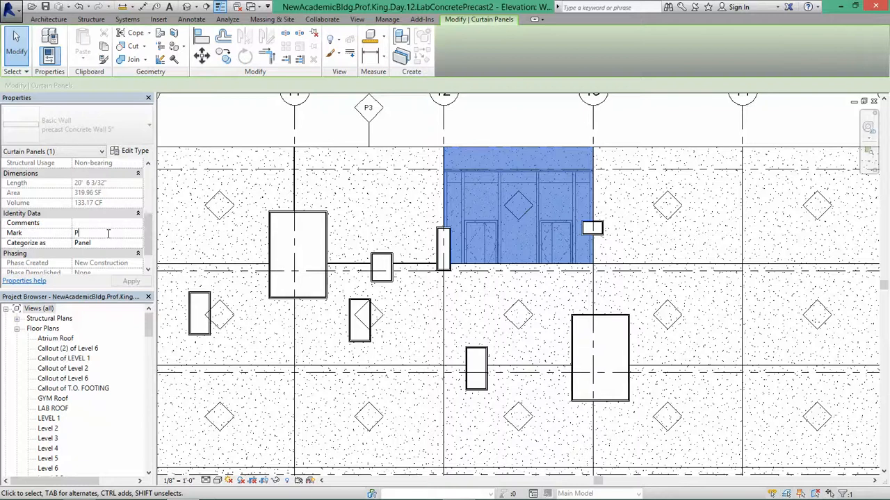
{"action": "type", "text": "5"}
{"action": "left_click", "coordinate": [537, 133]}
Step: Select the column of panels between grids 12 and 13, filtered to Curtain Panels only, and set their instance Mark to P6, accepting duplicate marks
{"action": "scroll", "coordinate": [542, 142], "scroll_direction": "down", "scroll_amount": 5}
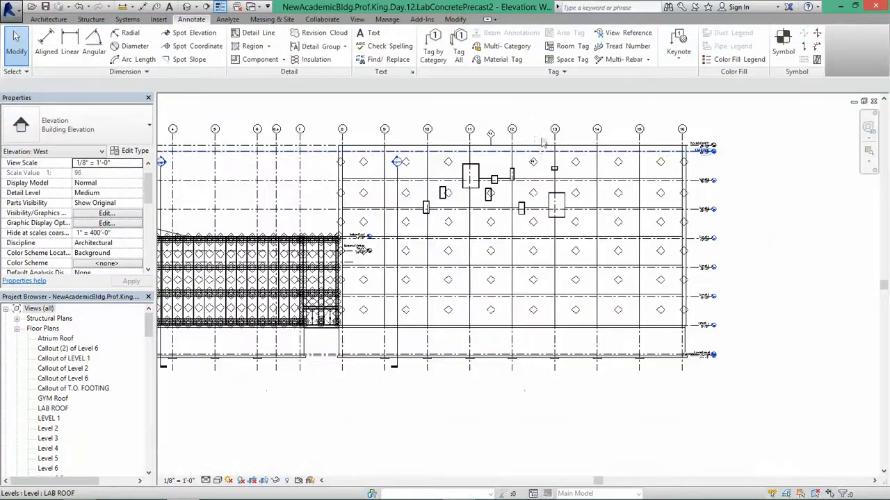
{"action": "left_click_drag", "start_coordinate": [542, 143], "coordinate": [531, 347]}
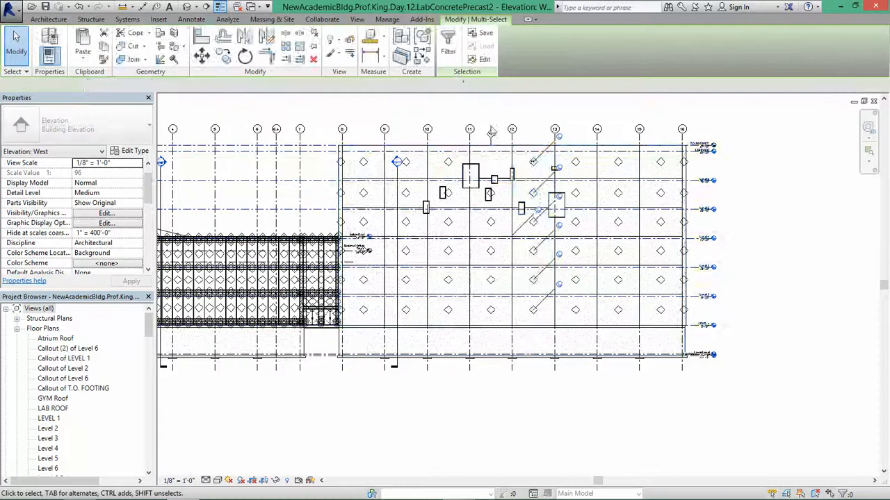
{"action": "left_click", "coordinate": [448, 48]}
{"action": "left_click", "coordinate": [517, 201]}
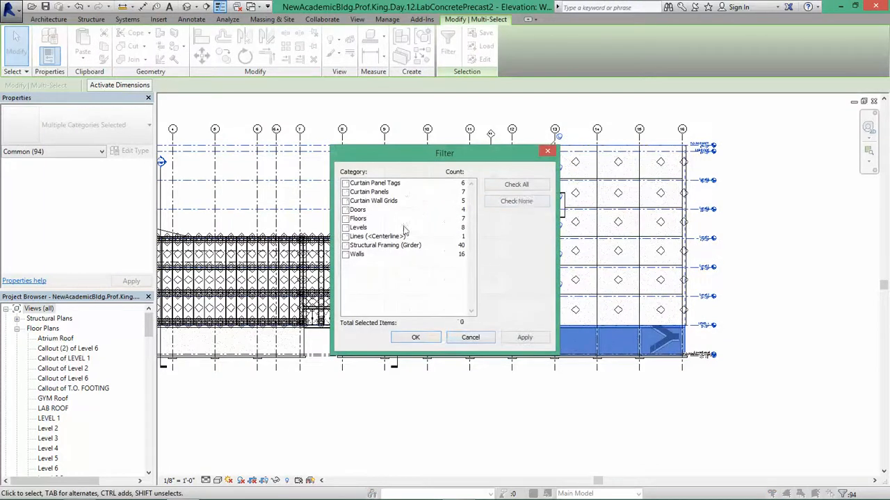
{"action": "left_click", "coordinate": [346, 192]}
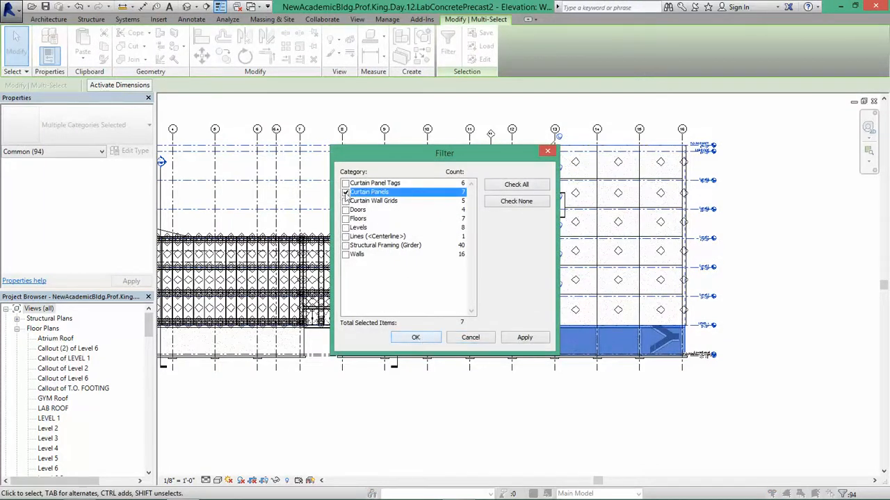
{"action": "left_click", "coordinate": [415, 337]}
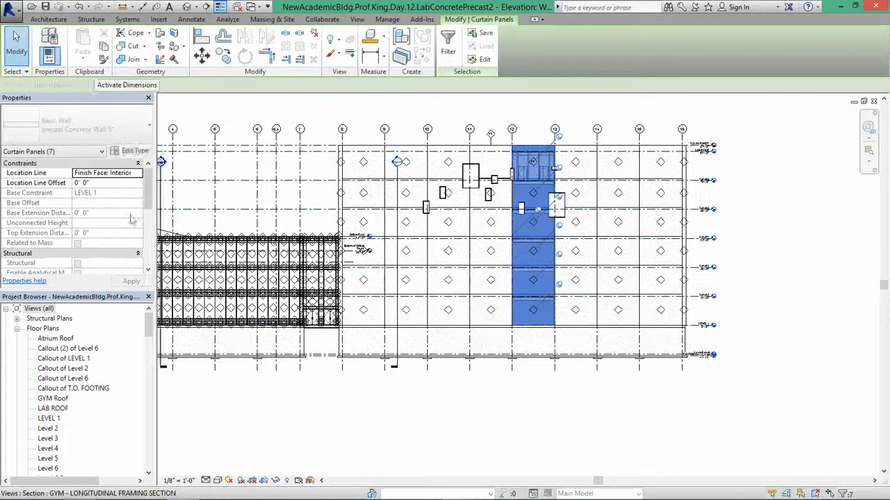
{"action": "left_click_drag", "start_coordinate": [149, 202], "coordinate": [149, 247]}
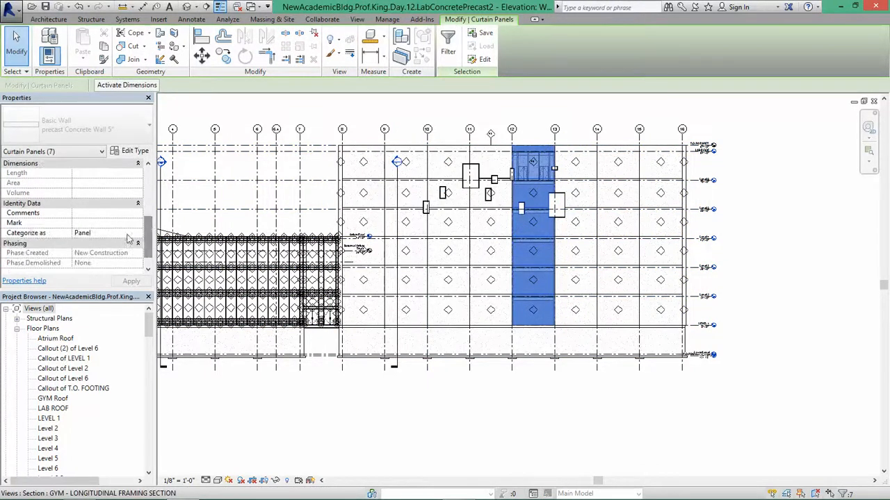
{"action": "left_click", "coordinate": [109, 222]}
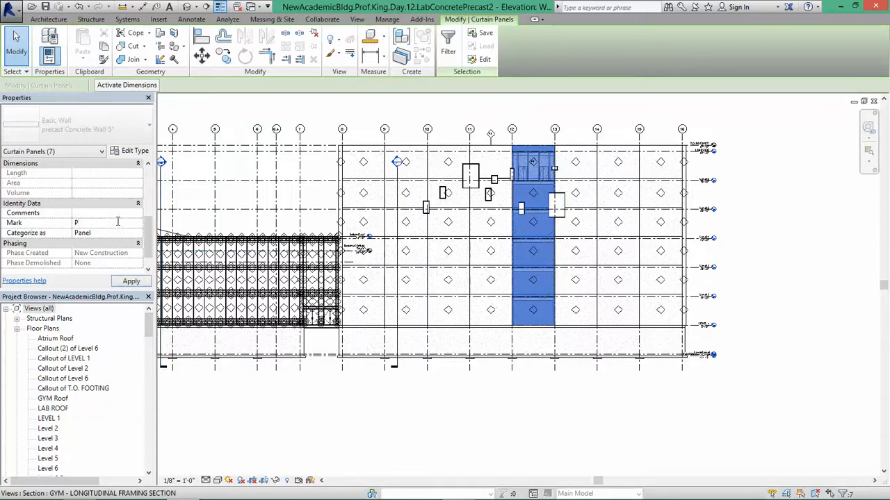
{"action": "left_click", "coordinate": [142, 282]}
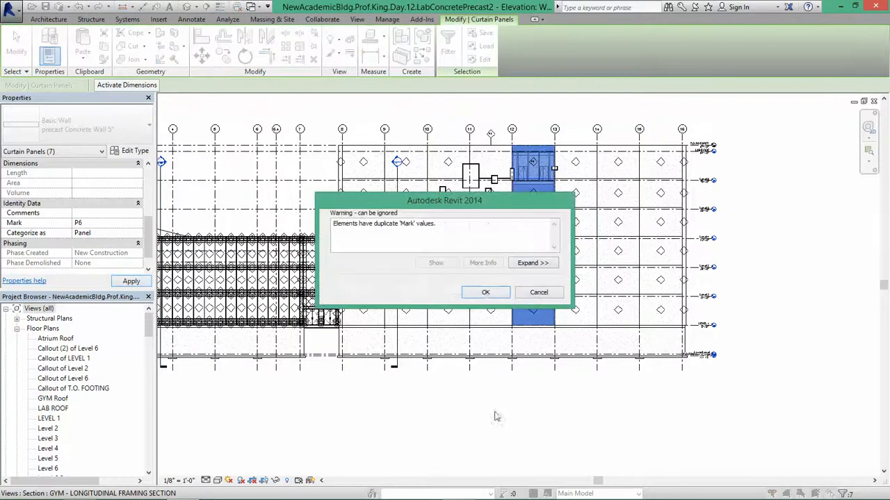
{"action": "left_click", "coordinate": [485, 293]}
{"action": "left_click", "coordinate": [503, 423]}
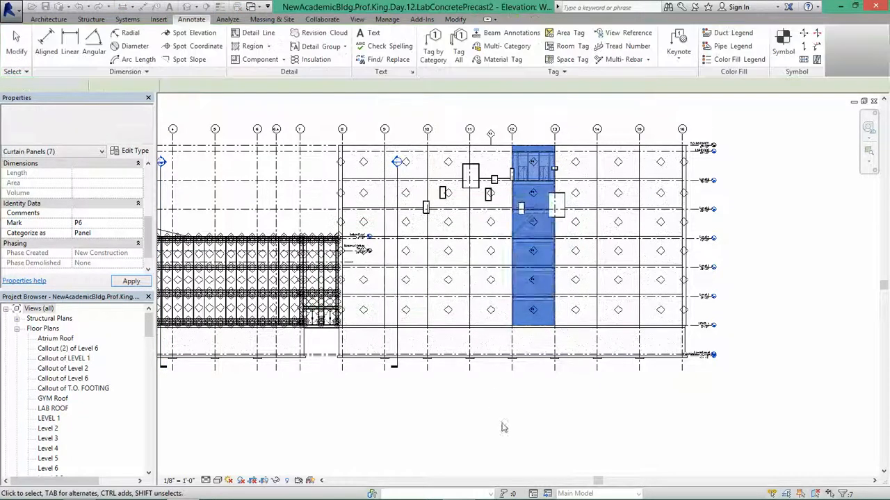
Step: Check the panel tags in the West elevation, and open the Panel Schedule to examine its Mark and Type Mark columns
{"action": "scroll", "coordinate": [513, 142], "scroll_direction": "up", "scroll_amount": 5}
{"action": "scroll", "coordinate": [513, 141], "scroll_direction": "down", "scroll_amount": 6}
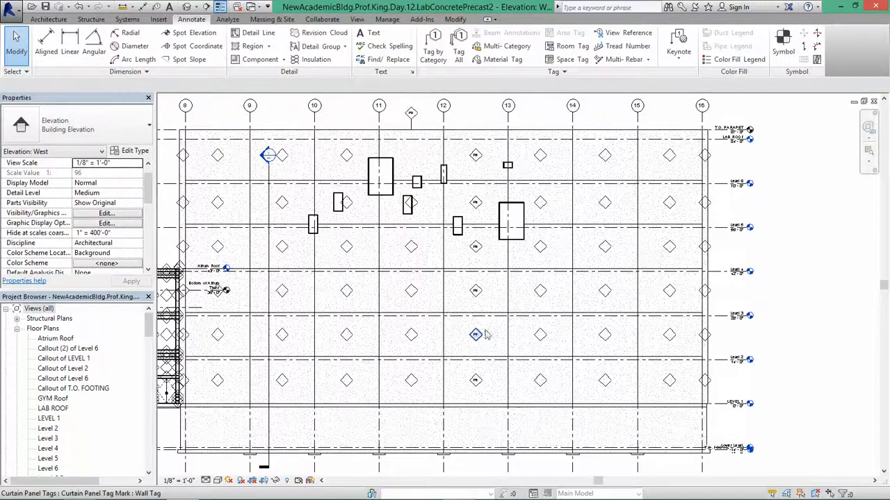
{"action": "scroll", "coordinate": [483, 186], "scroll_direction": "up", "scroll_amount": 3}
{"action": "middle_click_drag", "start_coordinate": [492, 189], "coordinate": [556, 264]}
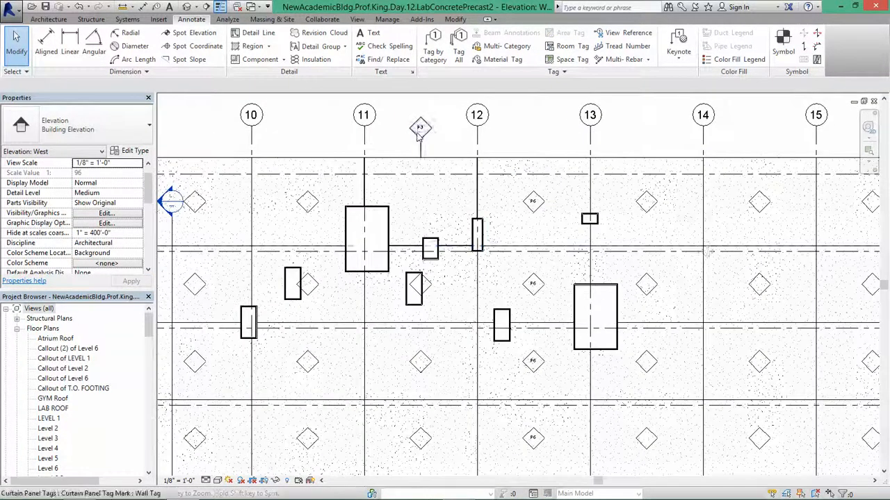
{"action": "middle_click_drag", "start_coordinate": [689, 252], "coordinate": [597, 252]}
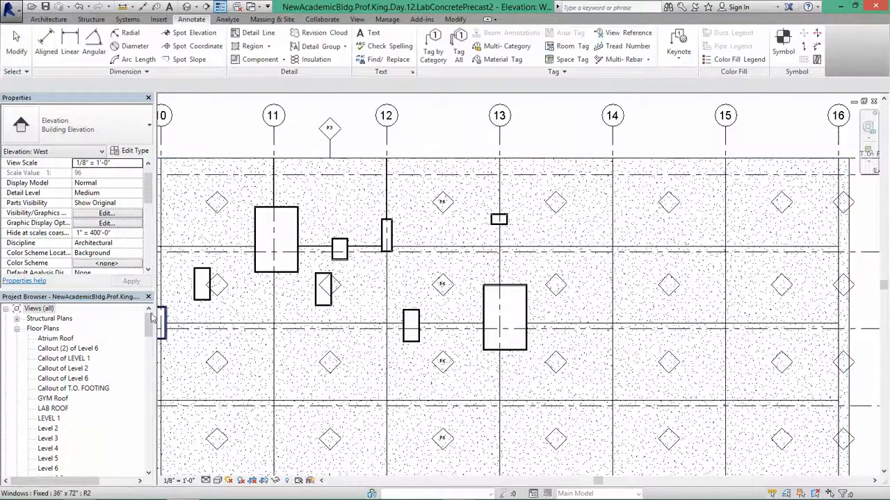
{"action": "left_click_drag", "start_coordinate": [149, 325], "coordinate": [153, 427]}
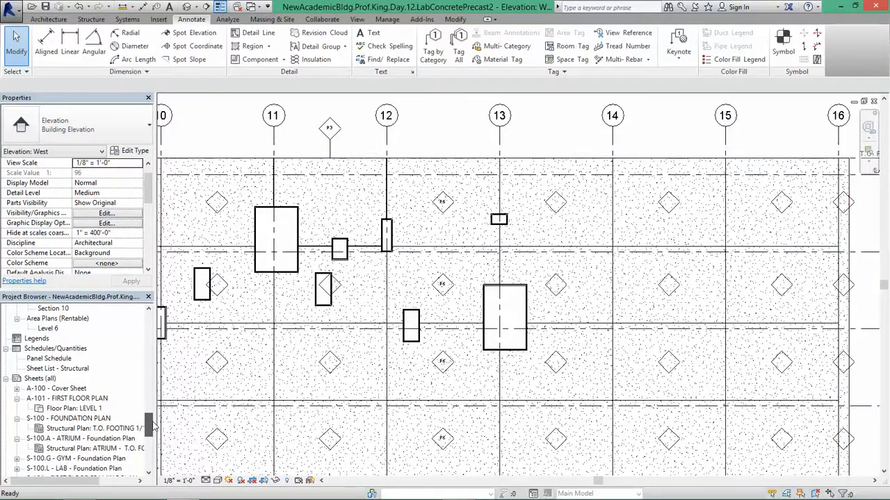
{"action": "double_click", "coordinate": [49, 358]}
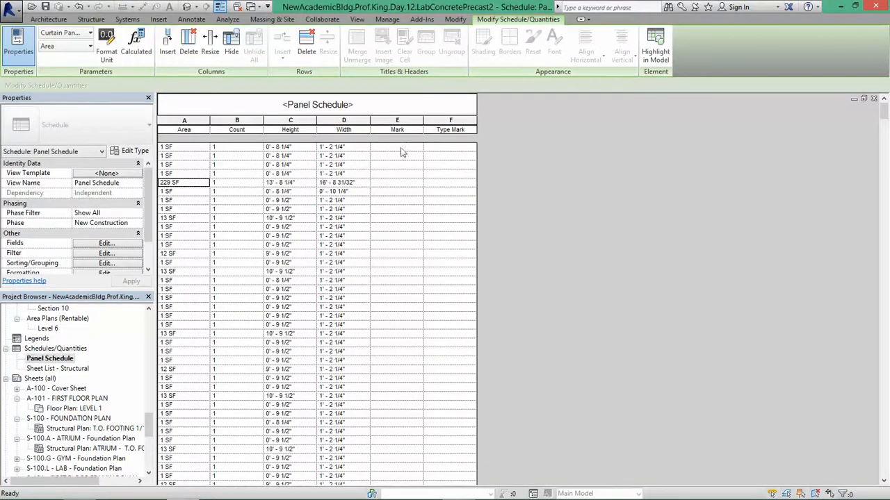
{"action": "scroll", "coordinate": [408, 267], "scroll_direction": "down", "scroll_amount": 12}
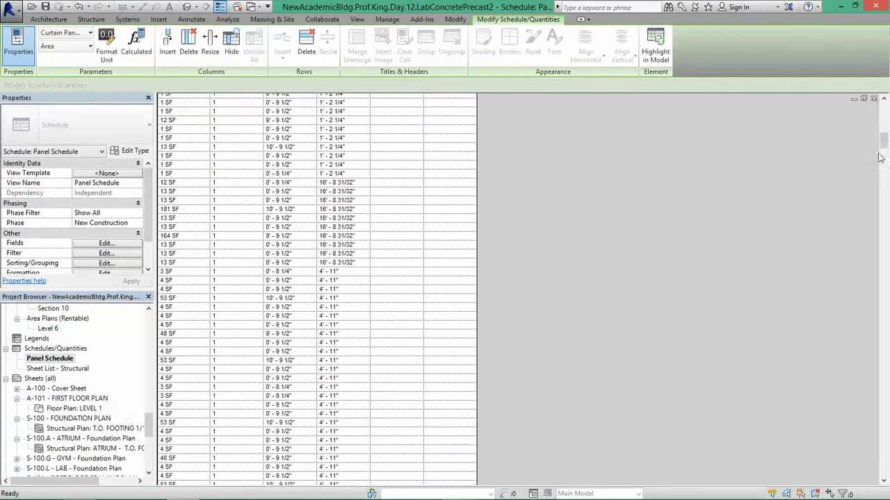
{"action": "left_click_drag", "start_coordinate": [884, 143], "coordinate": [874, 466]}
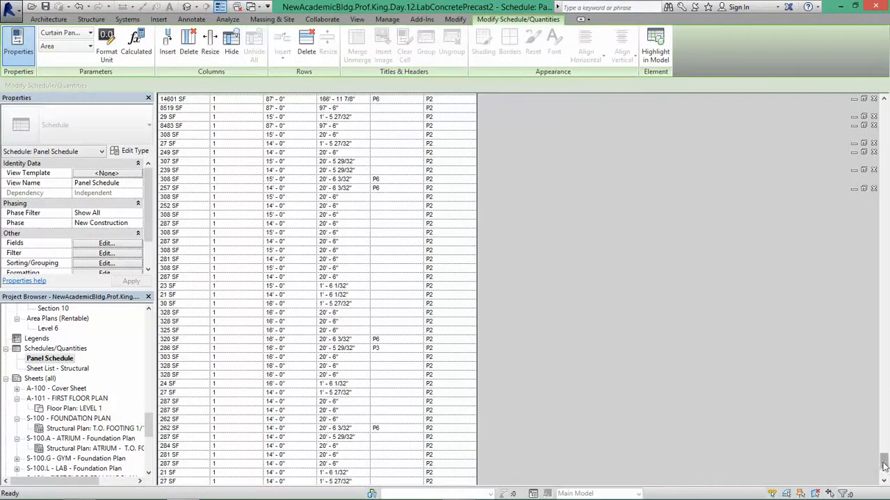
{"action": "left_click_drag", "start_coordinate": [883, 459], "coordinate": [882, 111]}
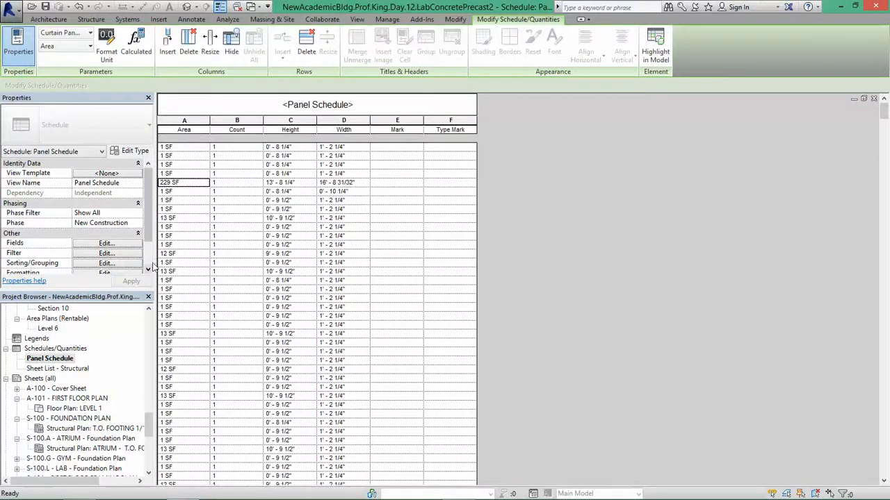
Step: Look through the available fields of the Panel Schedule, including Family and Family and Type, and close the schedule properties without applying changes
{"action": "left_click", "coordinate": [108, 244]}
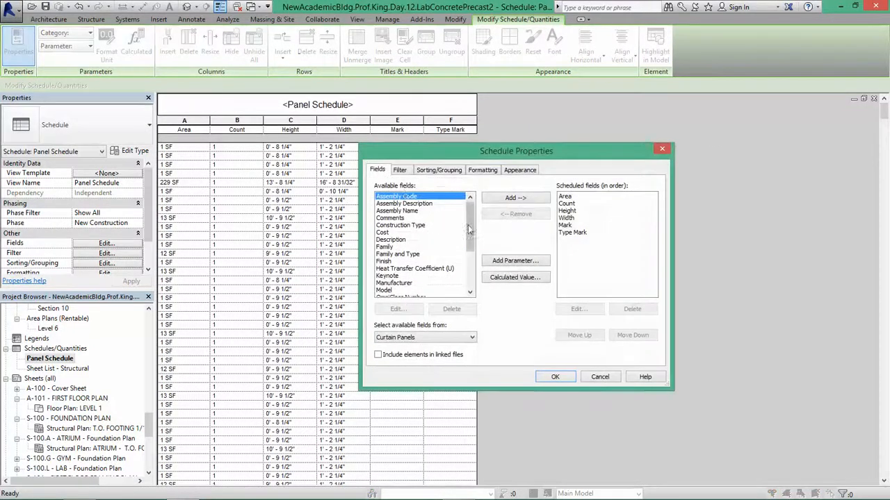
{"action": "scroll", "coordinate": [391, 260], "scroll_direction": "down", "scroll_amount": 4}
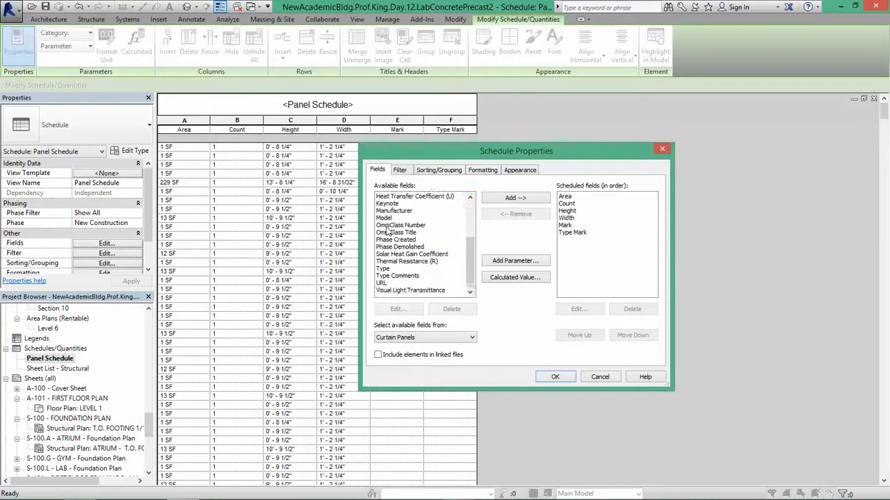
{"action": "scroll", "coordinate": [391, 236], "scroll_direction": "up", "scroll_amount": 1}
{"action": "scroll", "coordinate": [471, 252], "scroll_direction": "up", "scroll_amount": 1}
{"action": "mouse_move", "coordinate": [472, 252]}
{"action": "left_mouse_down"}
{"action": "mouse_move", "coordinate": [470, 236]}
{"action": "mouse_move", "coordinate": [466, 257]}
{"action": "left_mouse_up"}
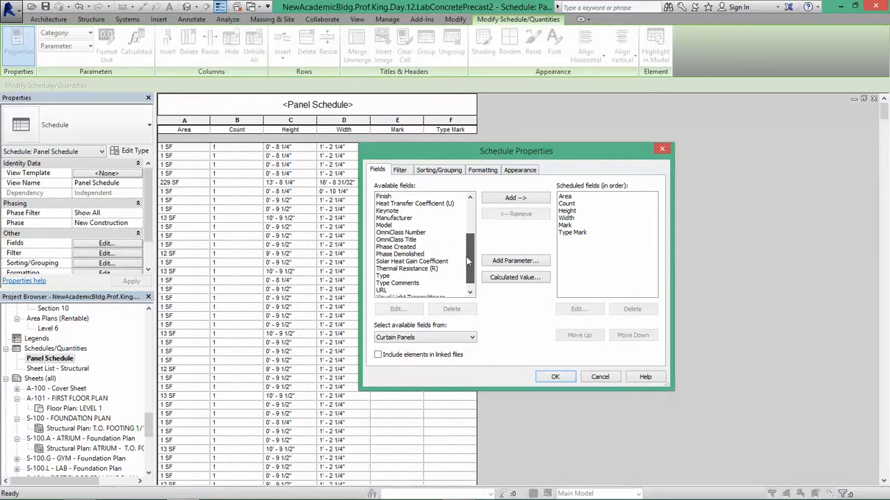
{"action": "left_click_drag", "start_coordinate": [467, 256], "coordinate": [466, 238]}
{"action": "left_click", "coordinate": [464, 239]}
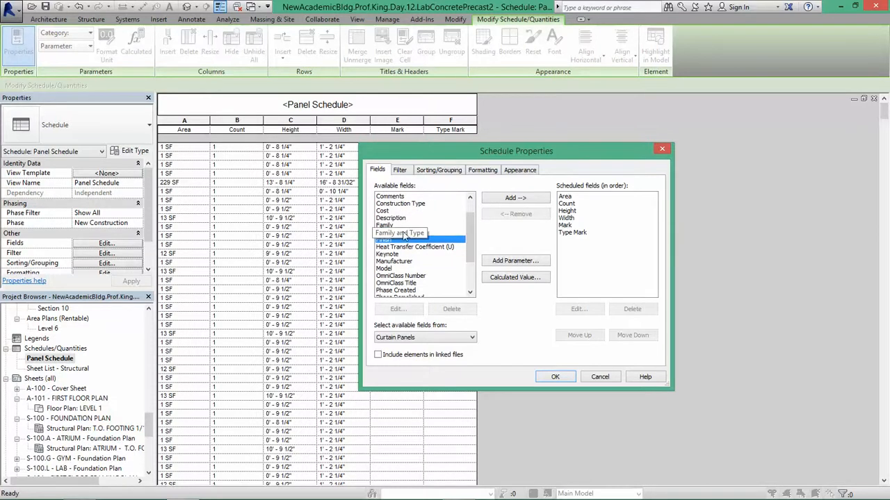
{"action": "left_click", "coordinate": [442, 227]}
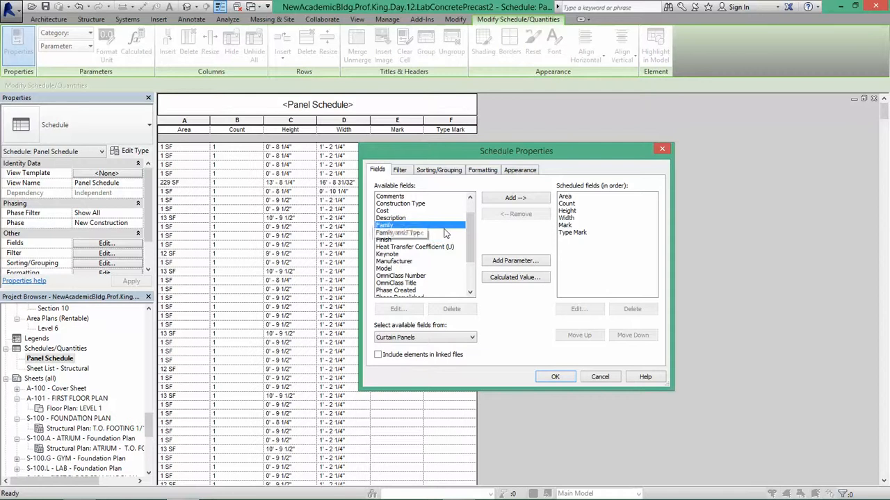
{"action": "left_click", "coordinate": [404, 233]}
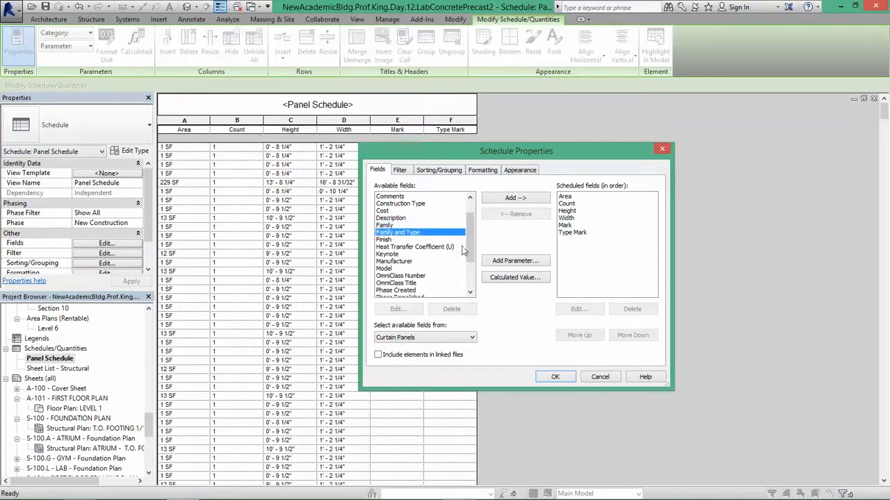
{"action": "left_click", "coordinate": [662, 148]}
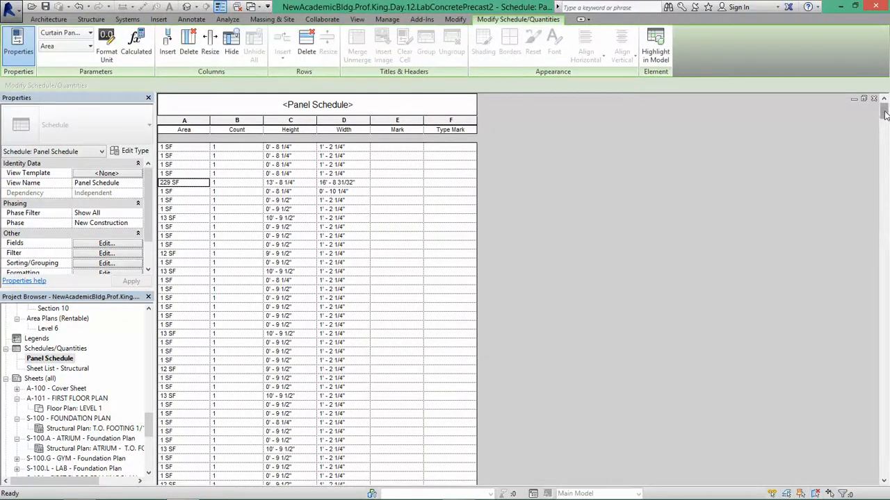
Step: Compare the Mark and Type Mark values of the precast panels near the end of the Panel Schedule
{"action": "left_click_drag", "start_coordinate": [885, 115], "coordinate": [851, 479]}
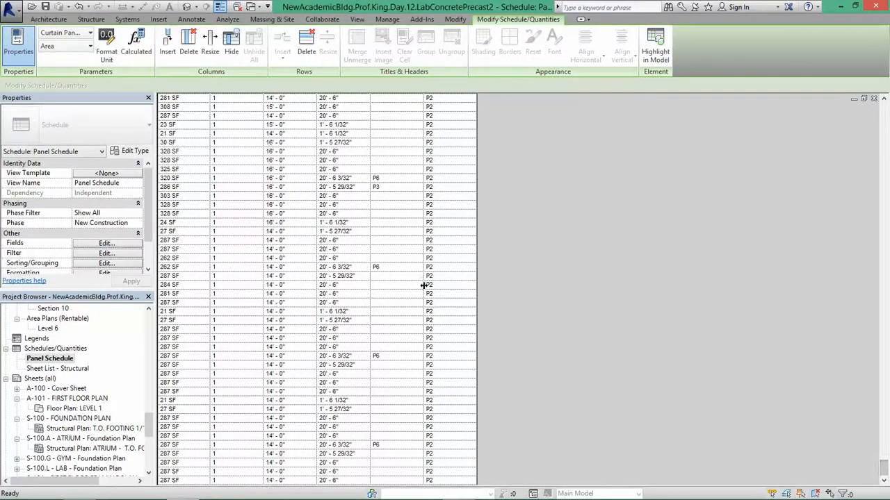
{"action": "left_click", "coordinate": [386, 179]}
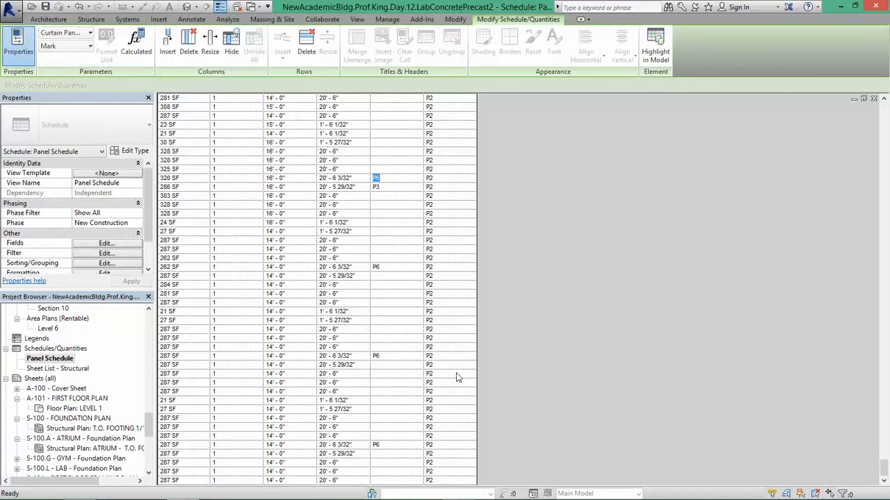
{"action": "left_click", "coordinate": [470, 204]}
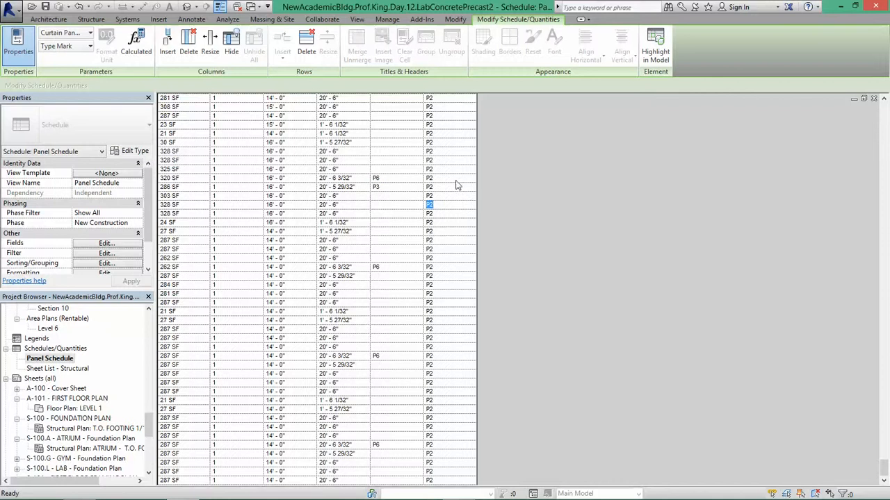